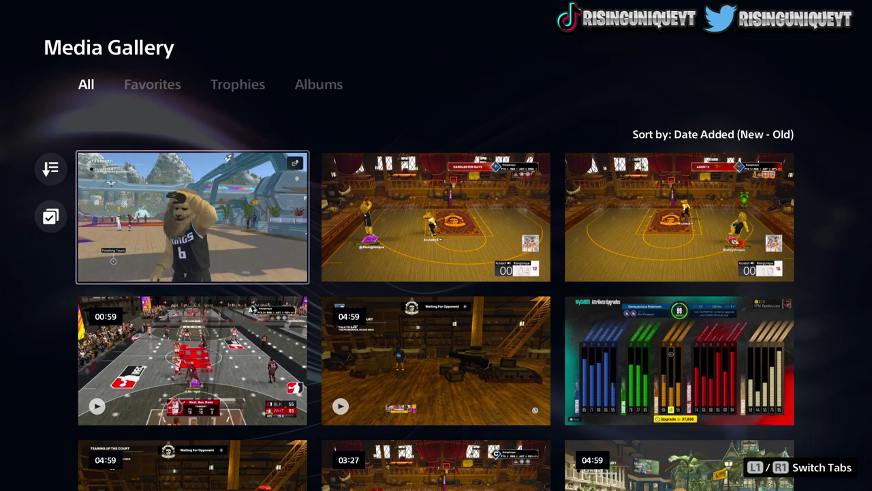
Step: View the sharing destinations available for the newest screenshot in the Media Gallery
{"action": "key", "text": "Menu"}
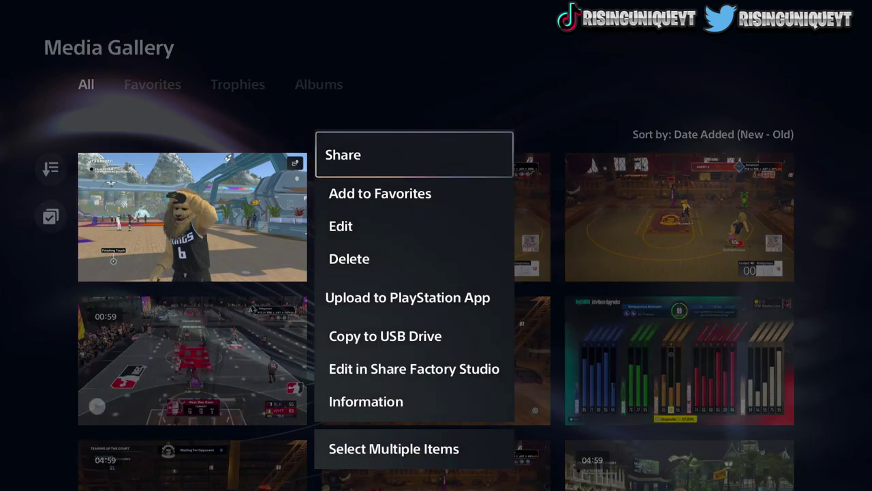
{"action": "key", "text": "Return"}
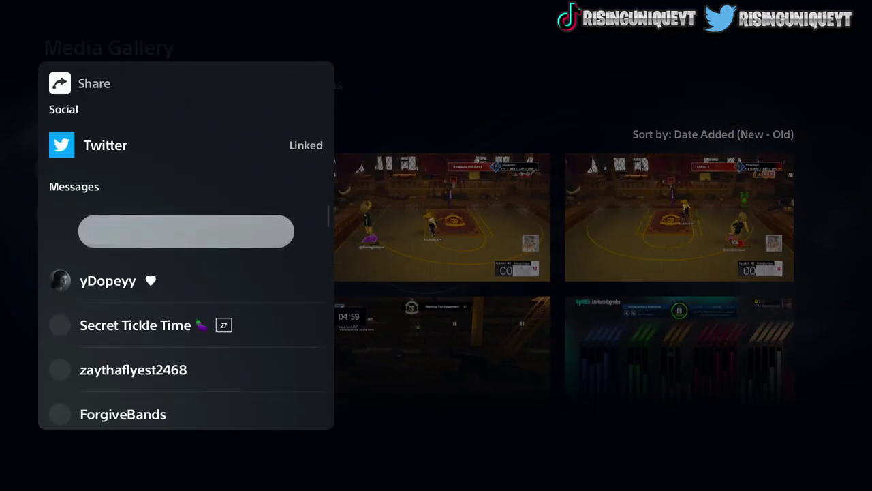
{"action": "key", "text": "Escape"}
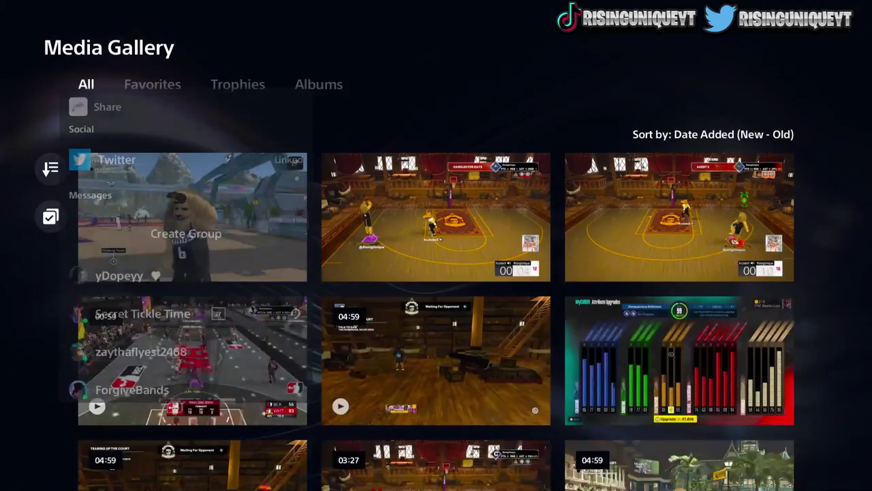
{"action": "key", "text": "Right"}
{"action": "key", "text": "Right"}
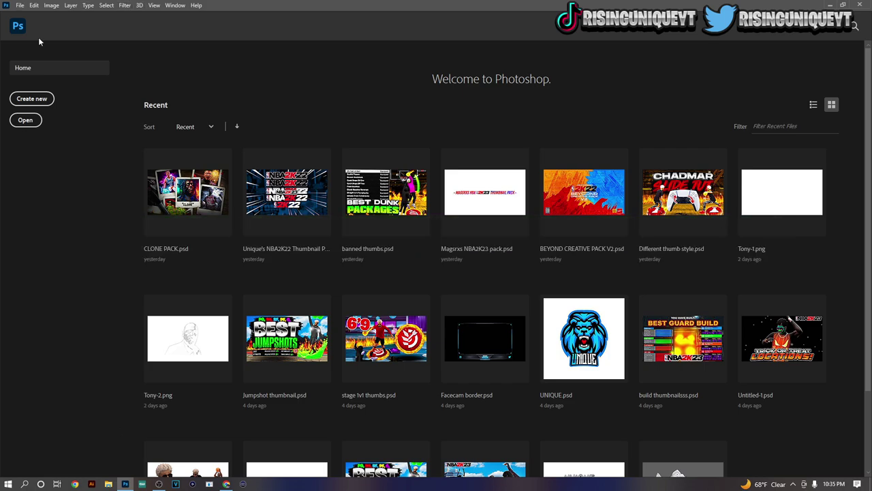
Step: Switch to Photoshop and create a new 1280 x 720 px document at 72 ppi with a black background
{"action": "left_click", "coordinate": [21, 97]}
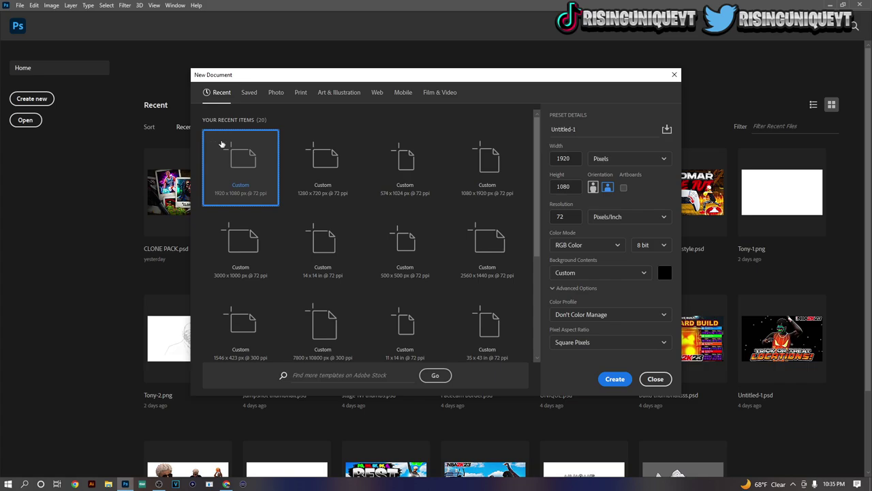
{"action": "left_click", "coordinate": [327, 170]}
{"action": "double_click", "coordinate": [575, 158]}
{"action": "double_click", "coordinate": [557, 186]}
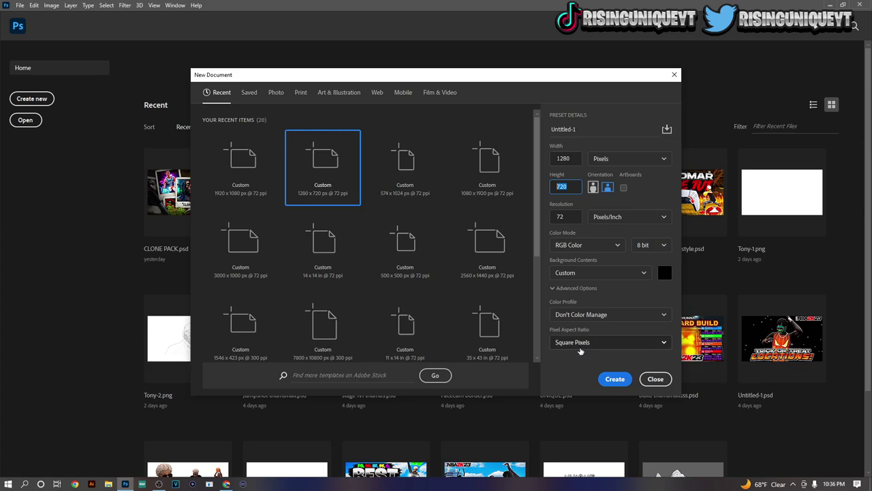
{"action": "left_click", "coordinate": [615, 379]}
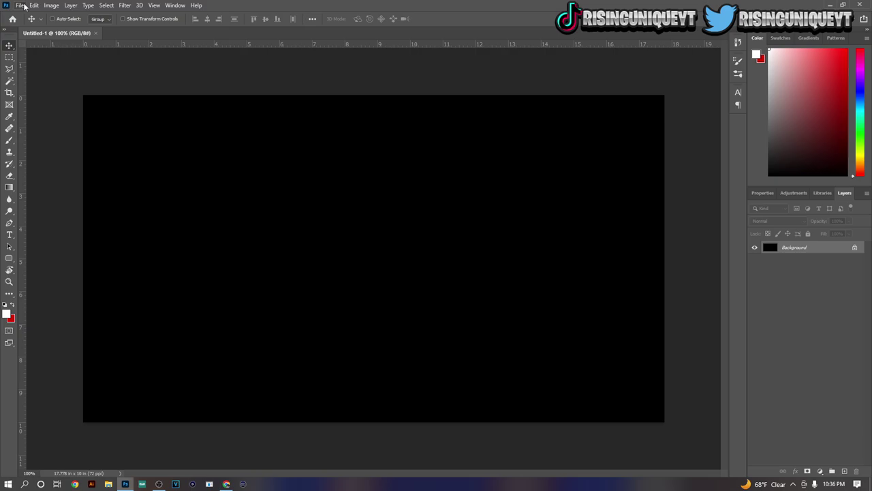
{"action": "left_click", "coordinate": [25, 6]}
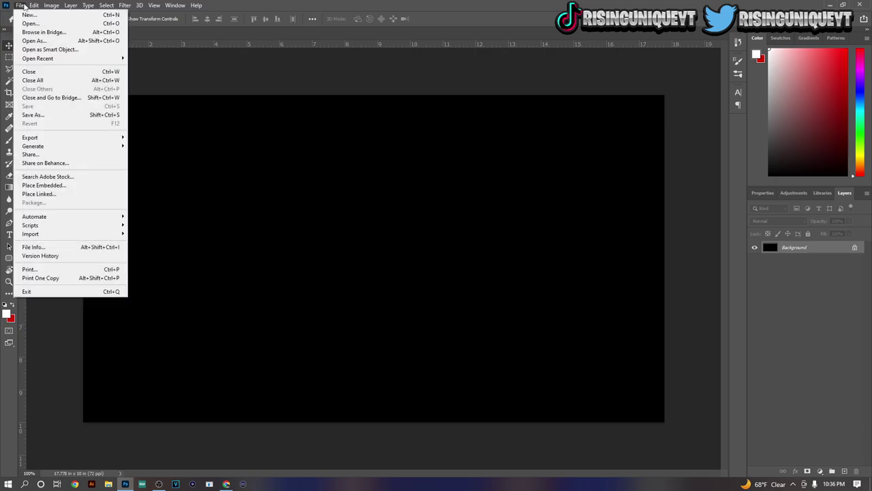
{"action": "left_click", "coordinate": [82, 193]}
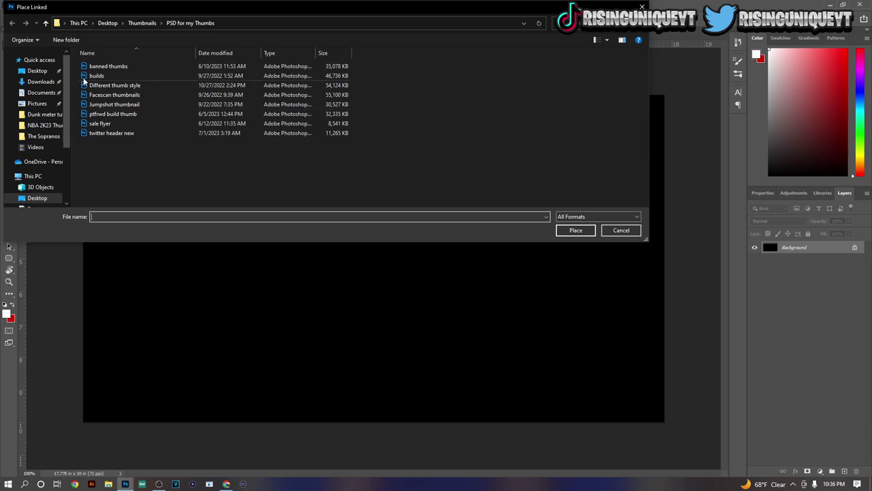
{"action": "left_click", "coordinate": [37, 71]}
{"action": "scroll", "coordinate": [428, 126], "scroll_direction": "down", "scroll_amount": 3}
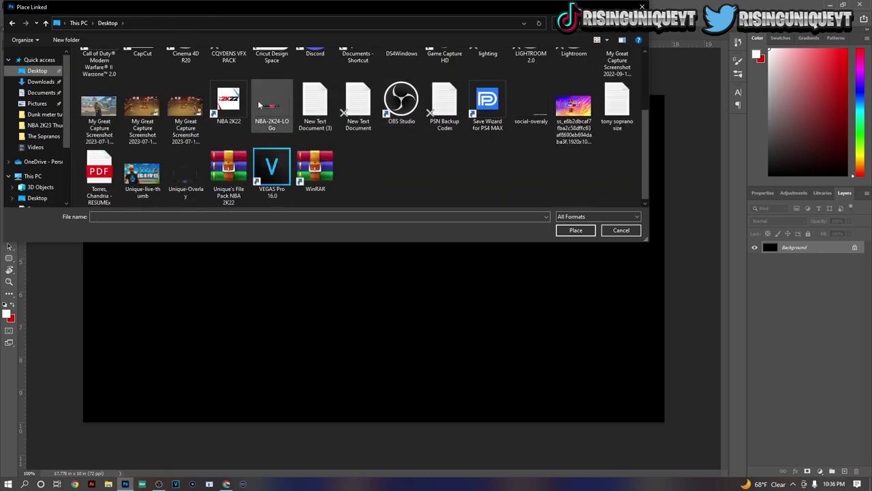
{"action": "double_click", "coordinate": [100, 109]}
{"action": "key", "text": "Return"}
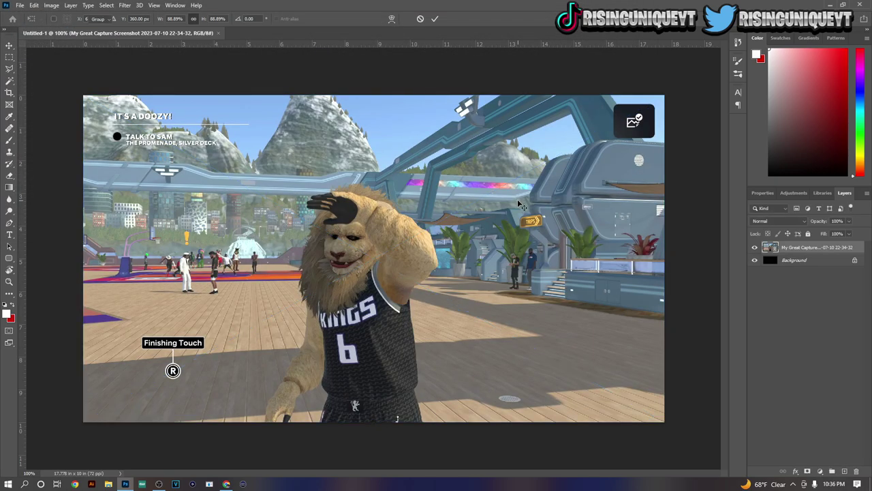
{"action": "left_click", "coordinate": [22, 5]}
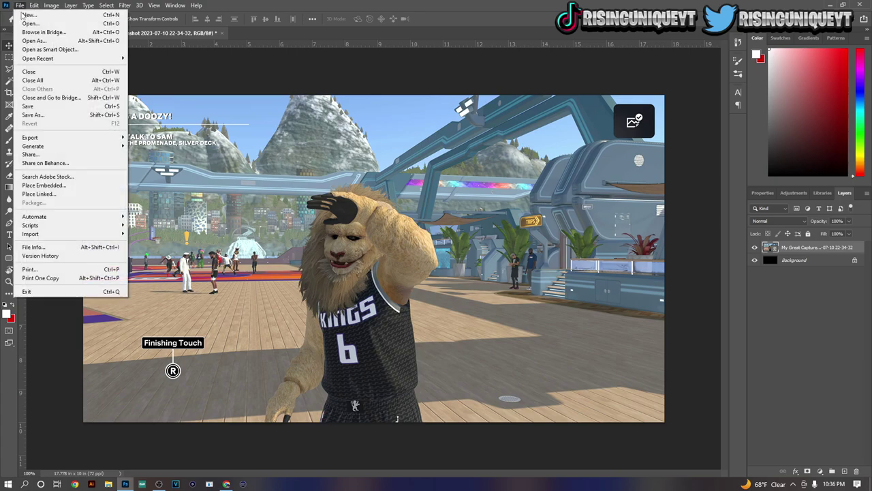
{"action": "left_click", "coordinate": [41, 192]}
{"action": "scroll", "coordinate": [143, 156], "scroll_direction": "down", "scroll_amount": 1}
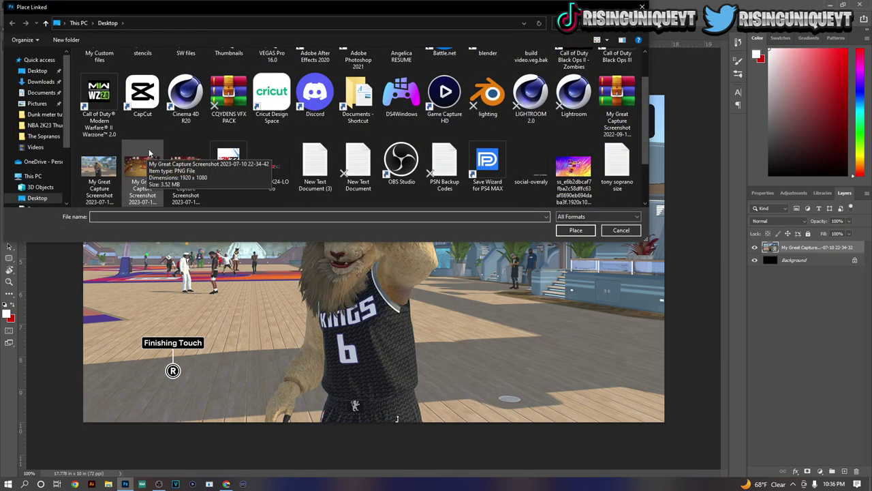
{"action": "double_click", "coordinate": [144, 160]}
{"action": "key", "text": "Return"}
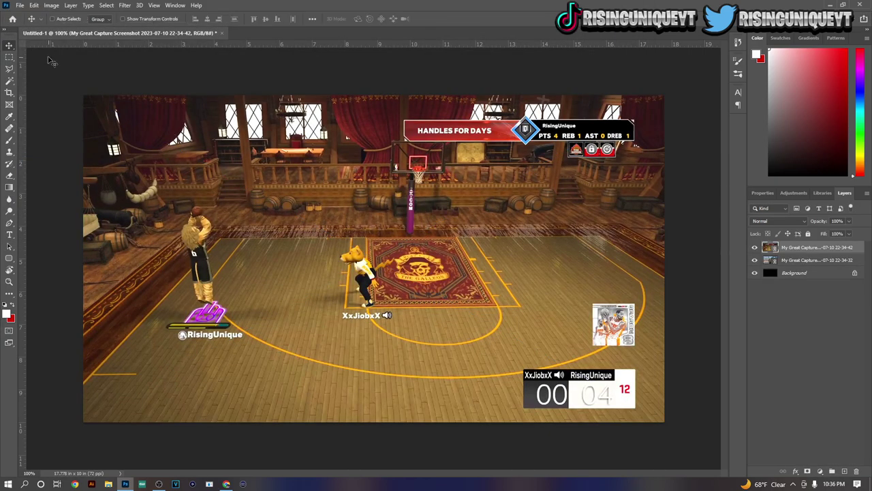
{"action": "left_click", "coordinate": [19, 5]}
{"action": "left_click", "coordinate": [86, 194]}
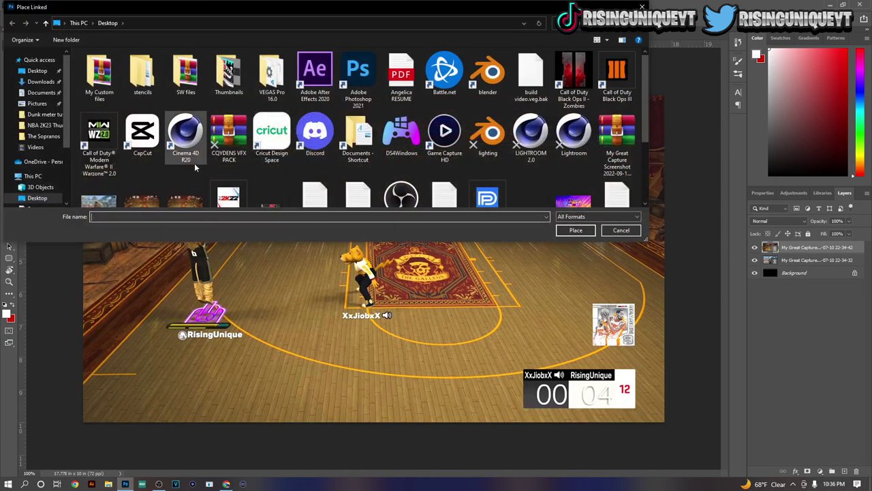
{"action": "scroll", "coordinate": [194, 163], "scroll_direction": "down", "scroll_amount": 1}
{"action": "double_click", "coordinate": [185, 184]}
{"action": "key", "text": "Return"}
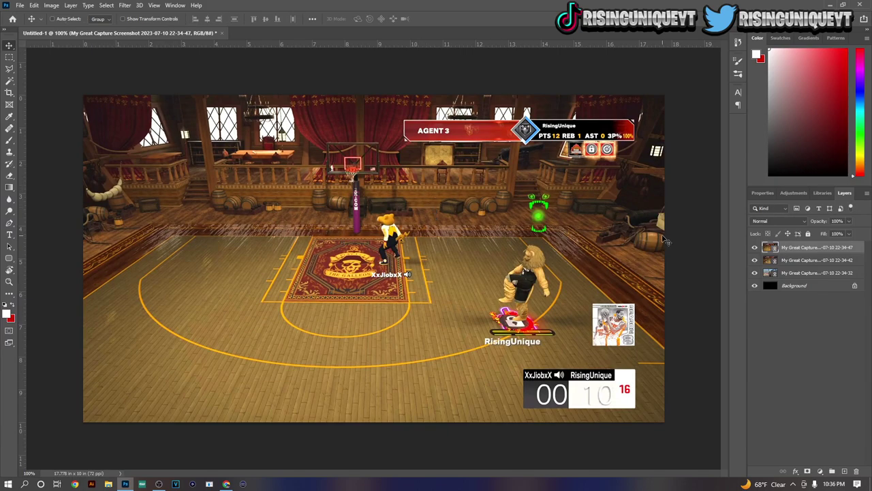
Step: Rasterize the three placed screenshot layers together and deselect them
{"action": "left_click", "coordinate": [813, 273], "text": "shift"}
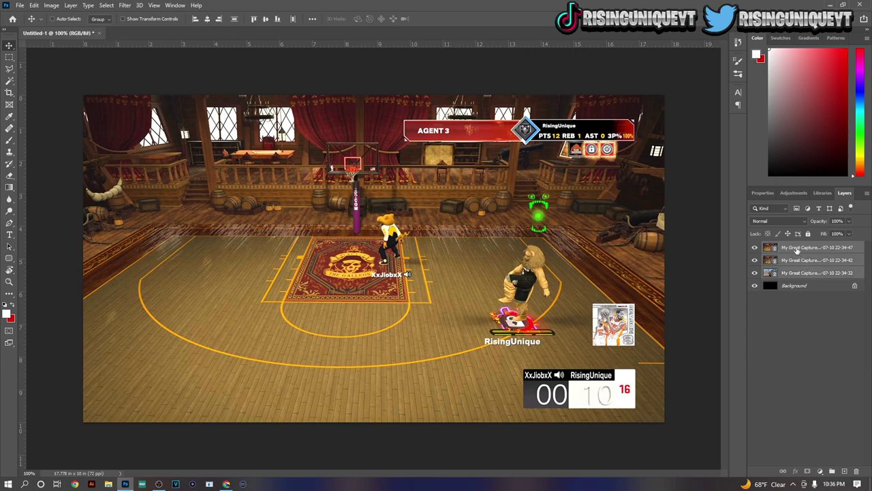
{"action": "right_click", "coordinate": [797, 250]}
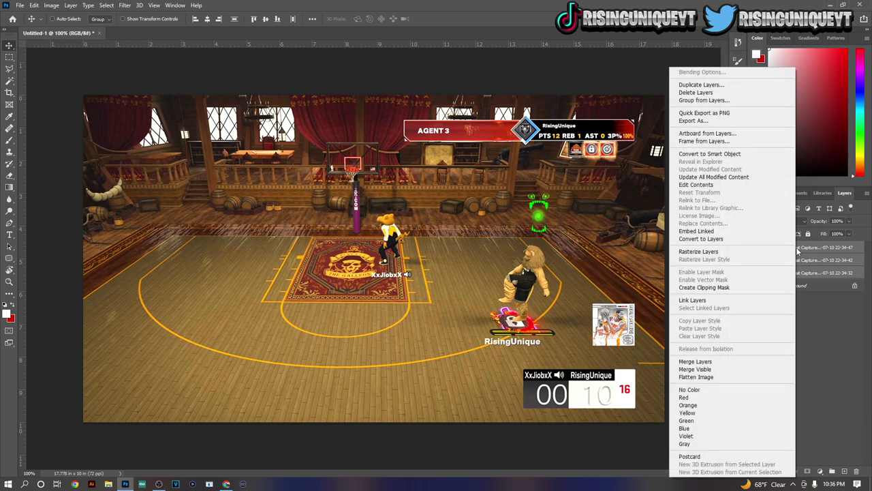
{"action": "left_click", "coordinate": [736, 253]}
{"action": "left_click", "coordinate": [829, 324]}
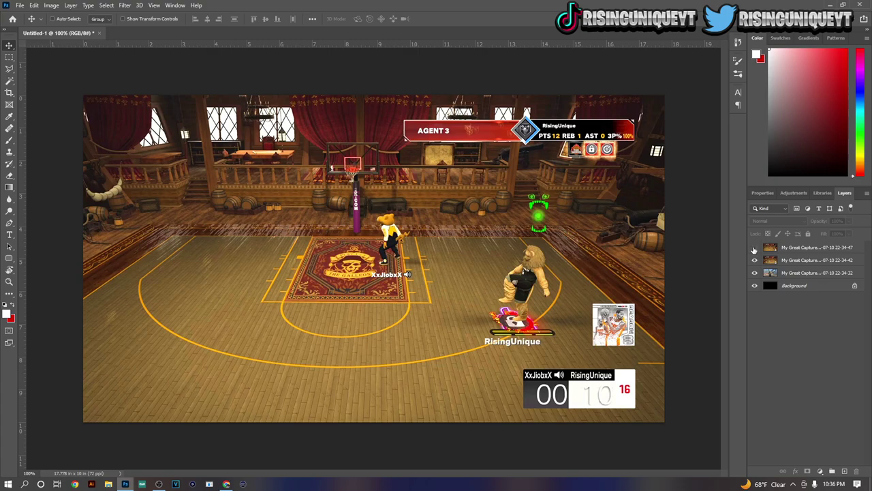
Step: Hide the 22-34-47 and 22-34-42 screenshot layers and make the 22-34-32 lion mascot layer active
{"action": "left_click", "coordinate": [754, 248]}
{"action": "left_click", "coordinate": [754, 260]}
{"action": "left_click", "coordinate": [797, 275]}
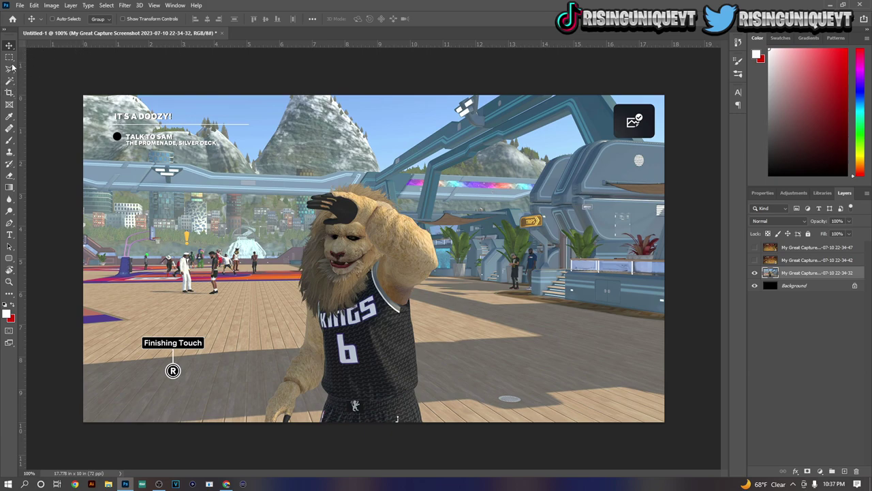
Step: Try to trace the lion mascot's lowered hand and forearm with the Pen tool, starting below the canvas edge
{"action": "left_click", "coordinate": [9, 223]}
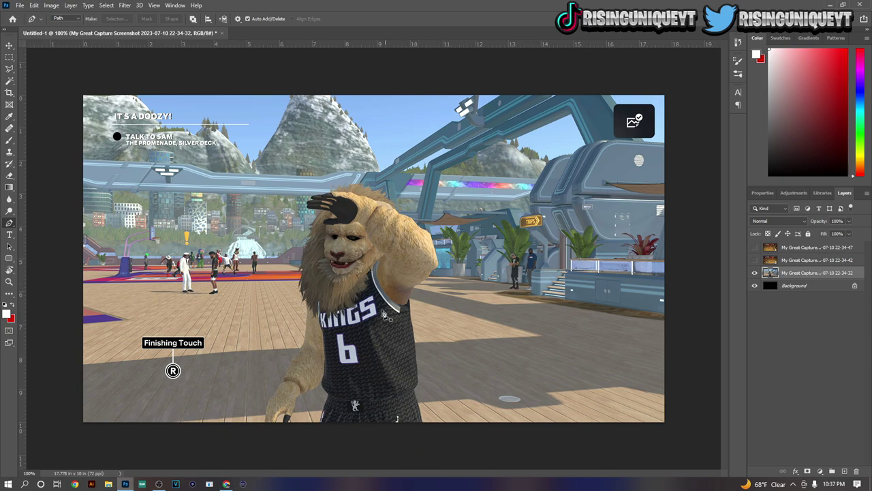
{"action": "scroll", "coordinate": [286, 449], "scroll_direction": "up", "scroll_amount": 3}
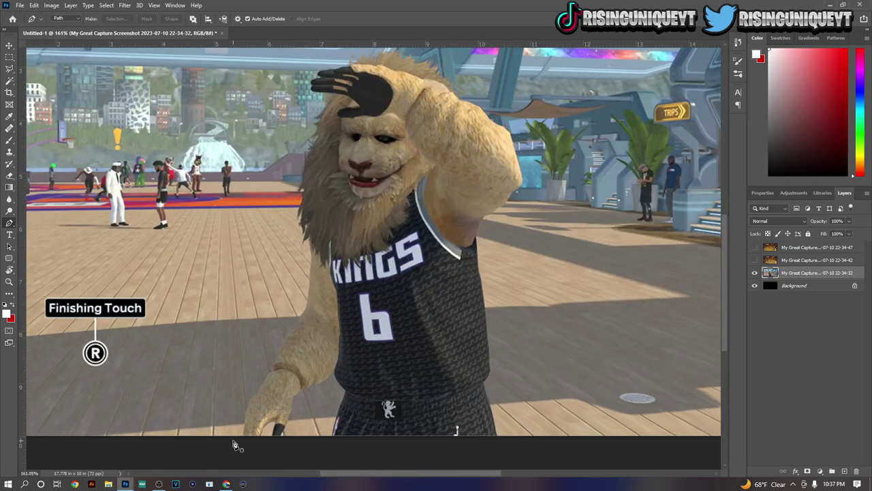
{"action": "scroll", "coordinate": [248, 444], "scroll_direction": "down", "scroll_amount": 2}
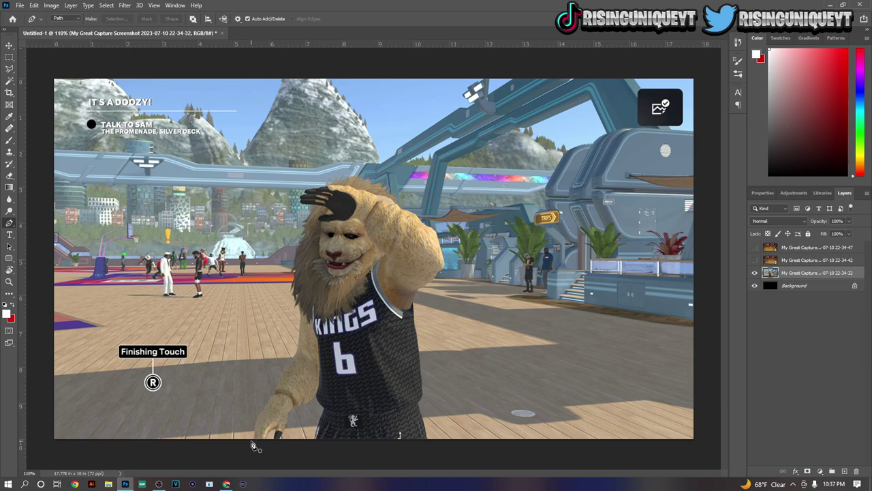
{"action": "scroll", "coordinate": [255, 446], "scroll_direction": "up", "scroll_amount": 5}
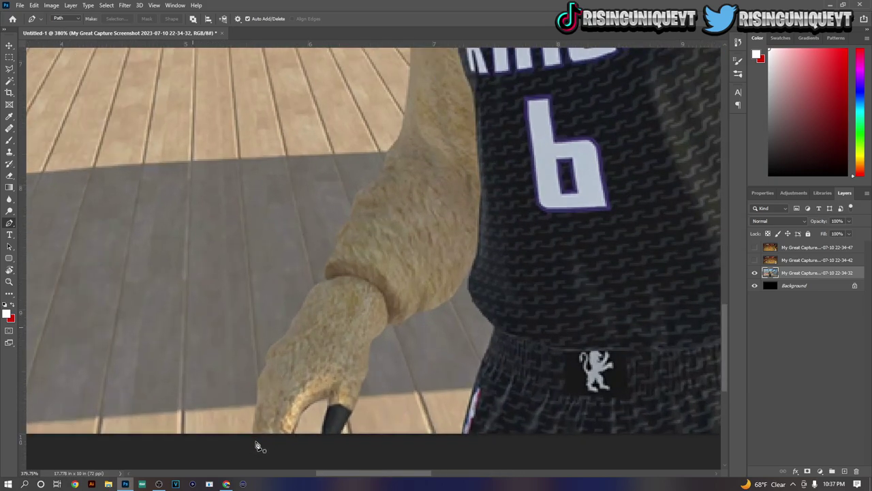
{"action": "scroll", "coordinate": [259, 446], "scroll_direction": "up", "scroll_amount": 2}
{"action": "scroll", "coordinate": [258, 447], "scroll_direction": "down", "scroll_amount": 2}
{"action": "scroll", "coordinate": [257, 448], "scroll_direction": "up", "scroll_amount": 1}
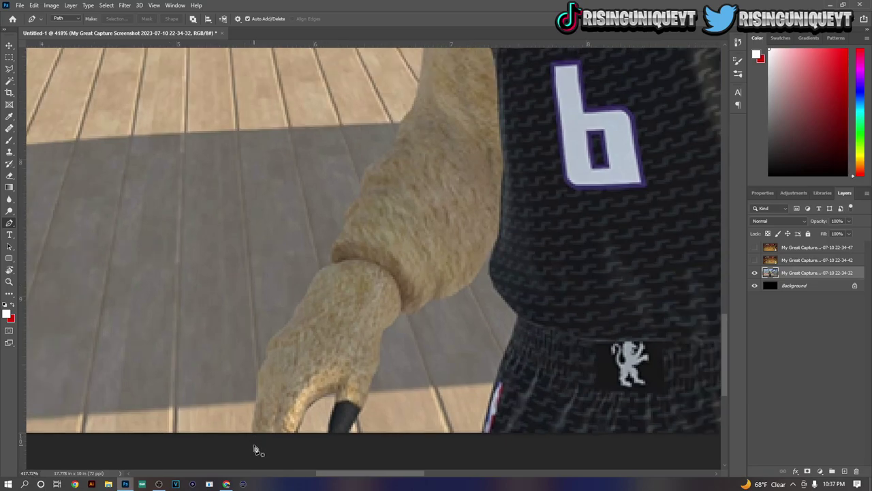
{"action": "left_click", "coordinate": [252, 453]}
{"action": "mouse_move", "coordinate": [261, 388]}
{"action": "left_mouse_down"}
{"action": "mouse_move", "coordinate": [265, 370]}
{"action": "mouse_move", "coordinate": [256, 374]}
{"action": "mouse_move", "coordinate": [264, 374]}
{"action": "left_mouse_up"}
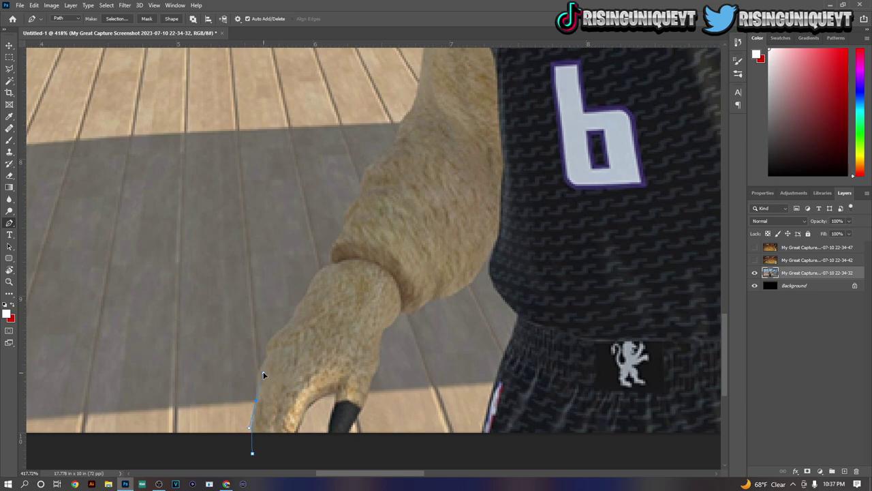
{"action": "mouse_move", "coordinate": [264, 375]}
{"action": "left_mouse_down"}
{"action": "mouse_move", "coordinate": [254, 360]}
{"action": "mouse_move", "coordinate": [313, 364]}
{"action": "mouse_move", "coordinate": [214, 357]}
{"action": "mouse_move", "coordinate": [187, 378]}
{"action": "mouse_move", "coordinate": [236, 357]}
{"action": "mouse_move", "coordinate": [280, 363]}
{"action": "mouse_move", "coordinate": [261, 363]}
{"action": "left_mouse_up"}
{"action": "left_click_drag", "start_coordinate": [254, 420], "coordinate": [256, 411]}
{"action": "key", "text": "ctrl+z"}
{"action": "left_click", "coordinate": [257, 401]}
{"action": "left_click_drag", "start_coordinate": [262, 357], "coordinate": [274, 357]}
{"action": "left_click_drag", "start_coordinate": [279, 336], "coordinate": [268, 360]}
{"action": "left_click_drag", "start_coordinate": [286, 327], "coordinate": [292, 324]}
{"action": "scroll", "coordinate": [291, 334], "scroll_direction": "down", "scroll_amount": 3}
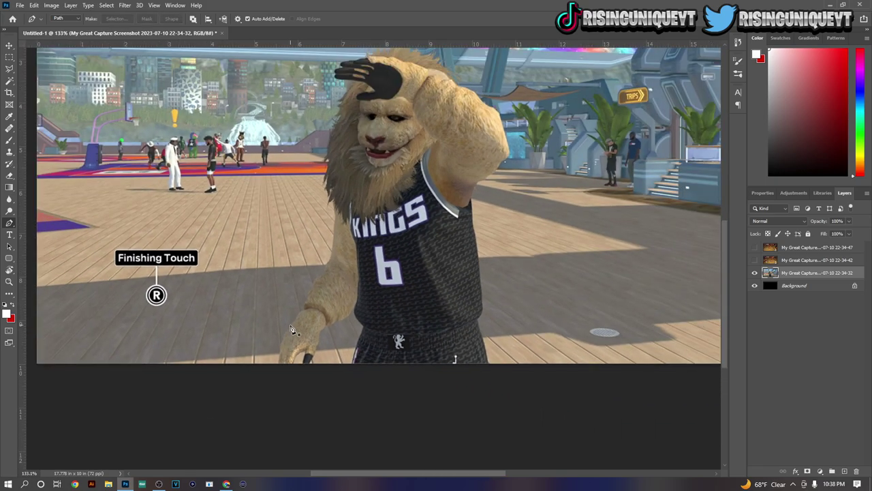
{"action": "scroll", "coordinate": [287, 326], "scroll_direction": "down", "scroll_amount": 1}
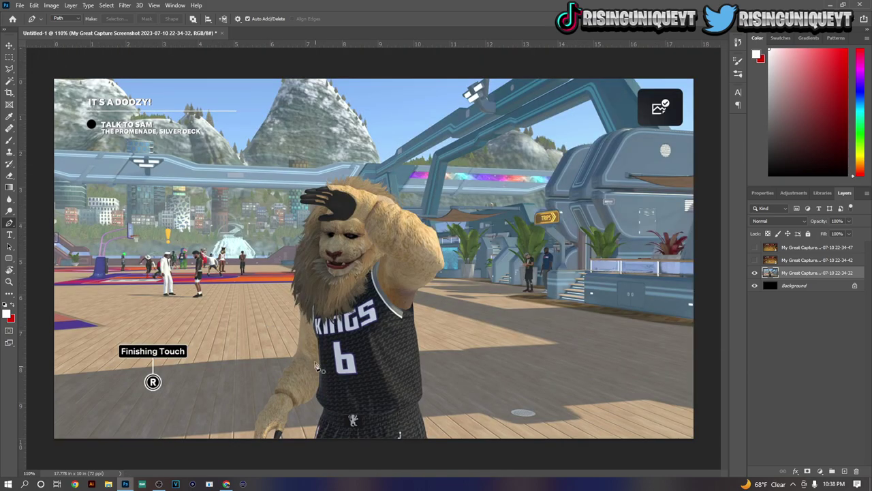
Step: Select the whole lion mascot with the Quick Selection tool in Select and Mask and apply it as a selection
{"action": "left_click", "coordinate": [10, 81]}
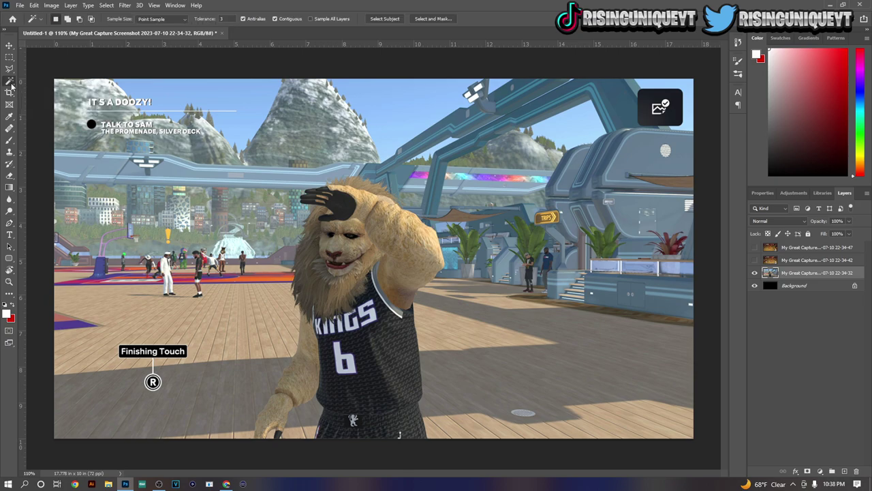
{"action": "right_click", "coordinate": [9, 83]}
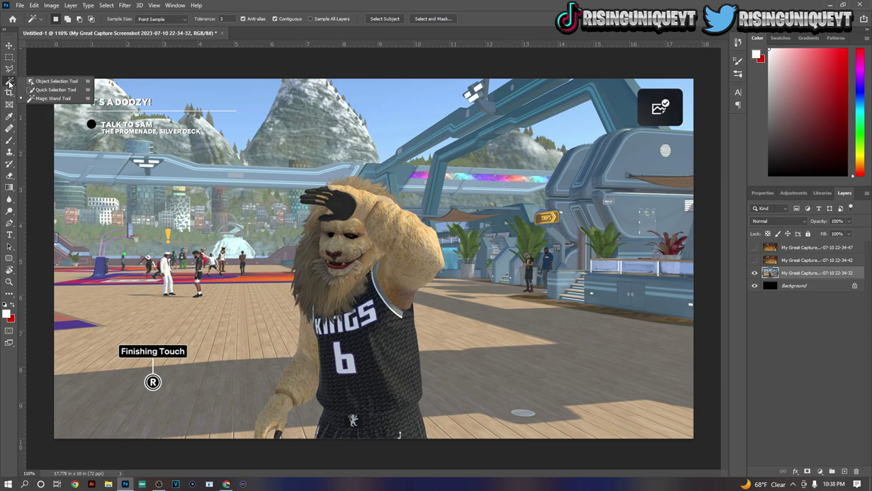
{"action": "left_click", "coordinate": [41, 90]}
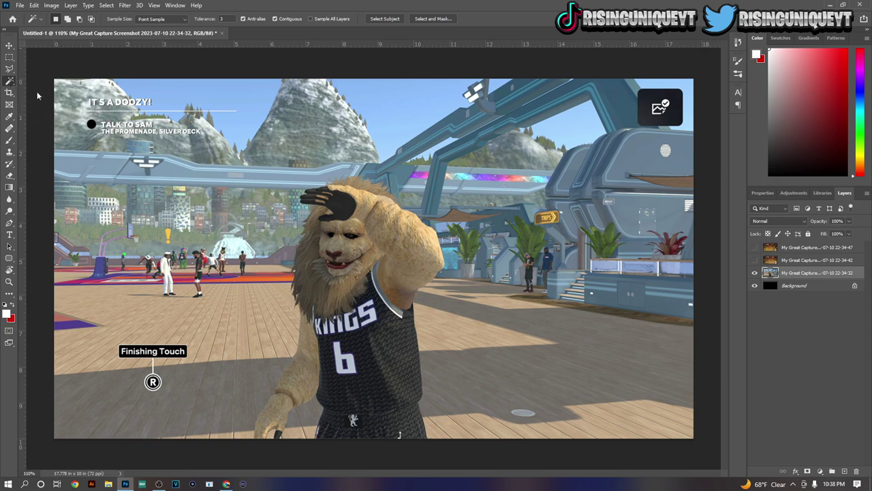
{"action": "left_click", "coordinate": [305, 19]}
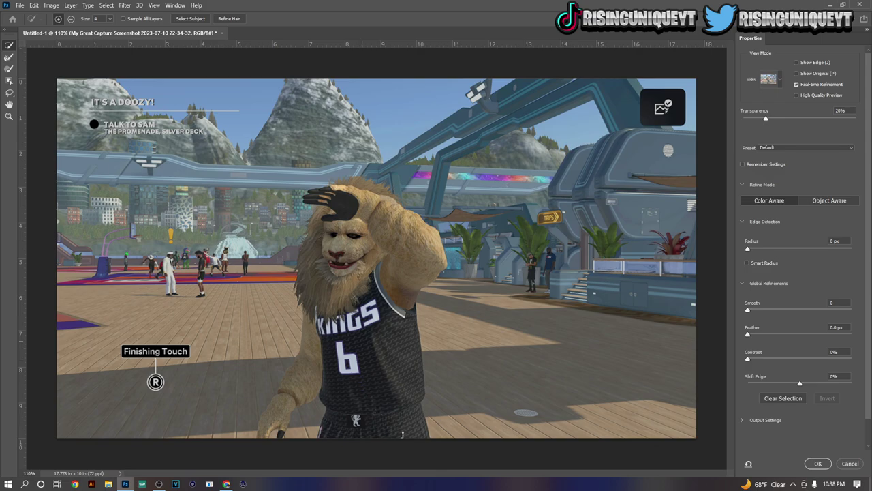
{"action": "left_click", "coordinate": [405, 275]}
{"action": "left_click_drag", "start_coordinate": [375, 194], "coordinate": [340, 183]}
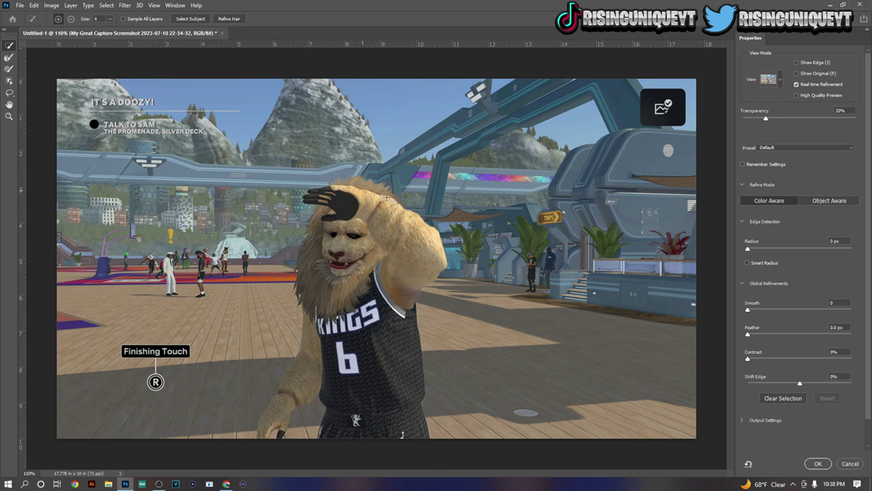
{"action": "mouse_move", "coordinate": [313, 320]}
{"action": "left_mouse_down"}
{"action": "mouse_move", "coordinate": [293, 426]}
{"action": "mouse_move", "coordinate": [270, 421]}
{"action": "left_mouse_up"}
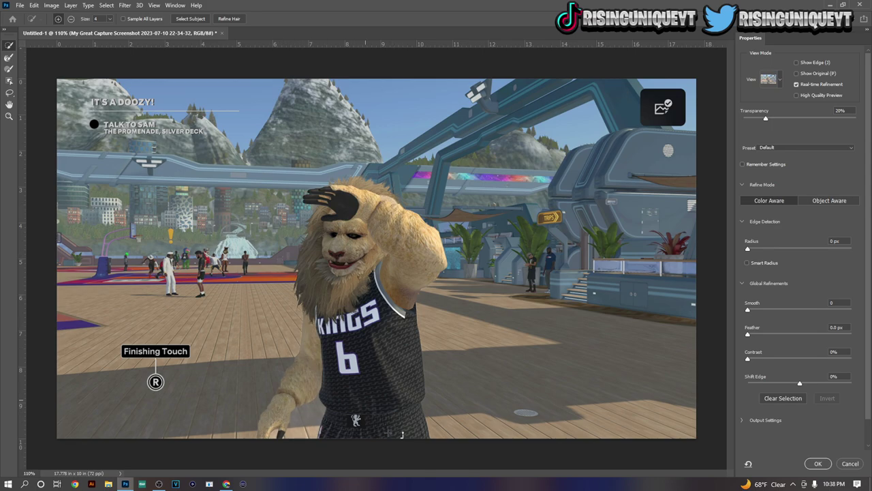
{"action": "left_click", "coordinate": [818, 464]}
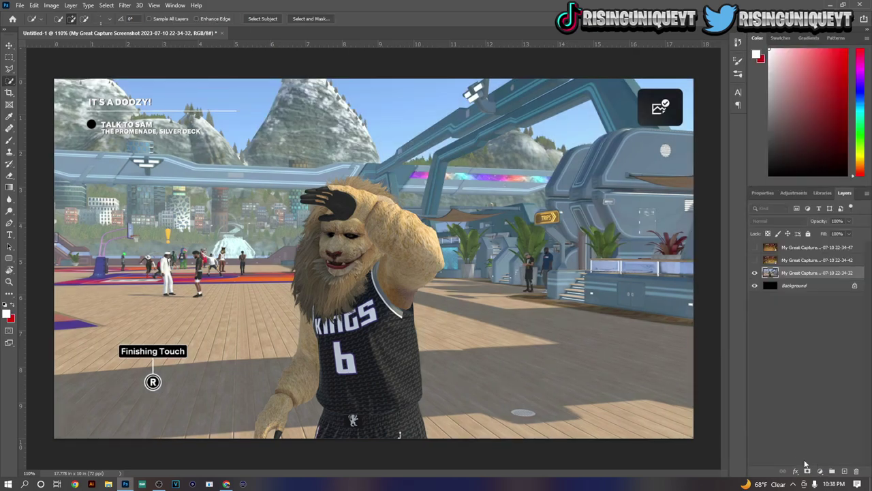
Step: Refine the mascot selection along the underside of the raised elbow and armpit with the Polygonal Lasso tool
{"action": "left_click", "coordinate": [8, 70]}
{"action": "scroll", "coordinate": [401, 434], "scroll_direction": "up", "scroll_amount": 5}
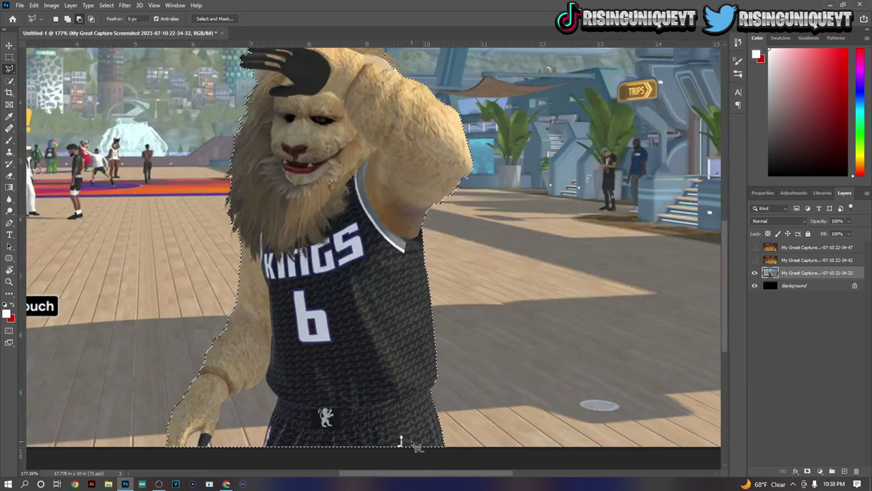
{"action": "scroll", "coordinate": [426, 404], "scroll_direction": "down", "scroll_amount": 3}
{"action": "scroll", "coordinate": [420, 306], "scroll_direction": "up", "scroll_amount": 3}
{"action": "scroll", "coordinate": [481, 161], "scroll_direction": "up", "scroll_amount": 4}
{"action": "scroll", "coordinate": [479, 159], "scroll_direction": "up", "scroll_amount": 3}
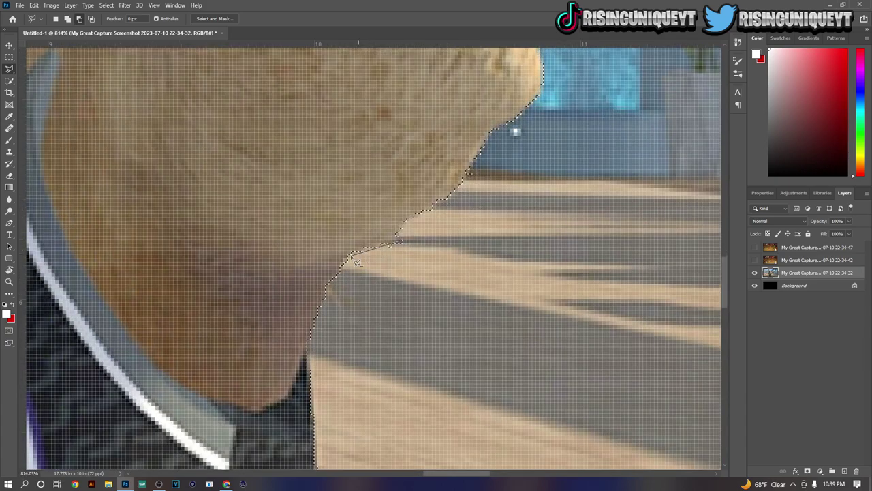
{"action": "scroll", "coordinate": [488, 172], "scroll_direction": "down", "scroll_amount": 5}
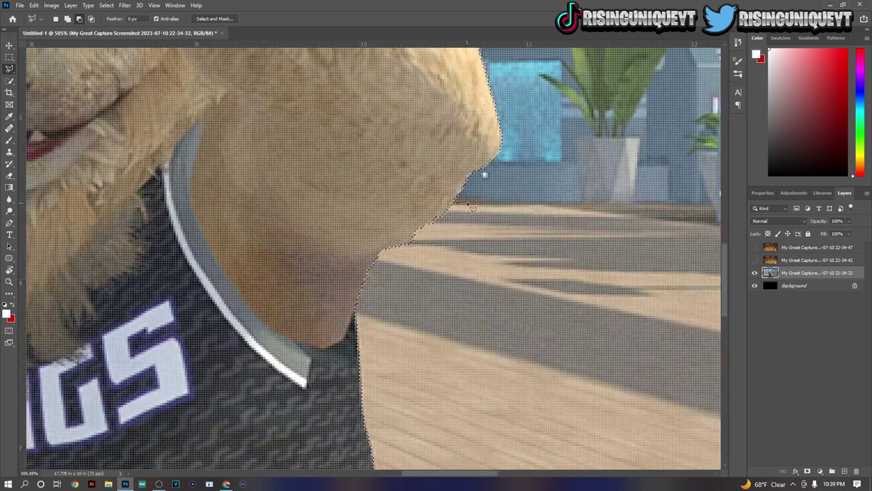
{"action": "scroll", "coordinate": [489, 171], "scroll_direction": "up", "scroll_amount": 4}
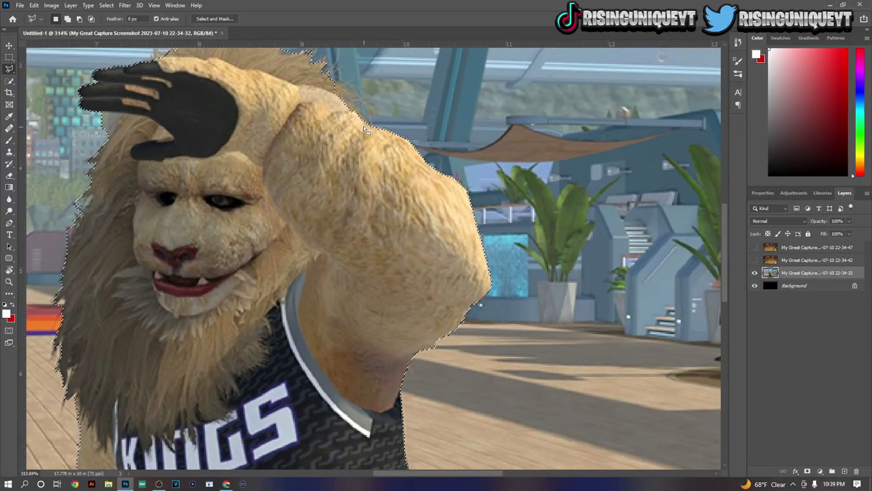
Step: Add the missed strip where the raised upper arm meets the mane to the selection with the Polygonal Lasso
{"action": "scroll", "coordinate": [327, 135], "scroll_direction": "up", "scroll_amount": 2}
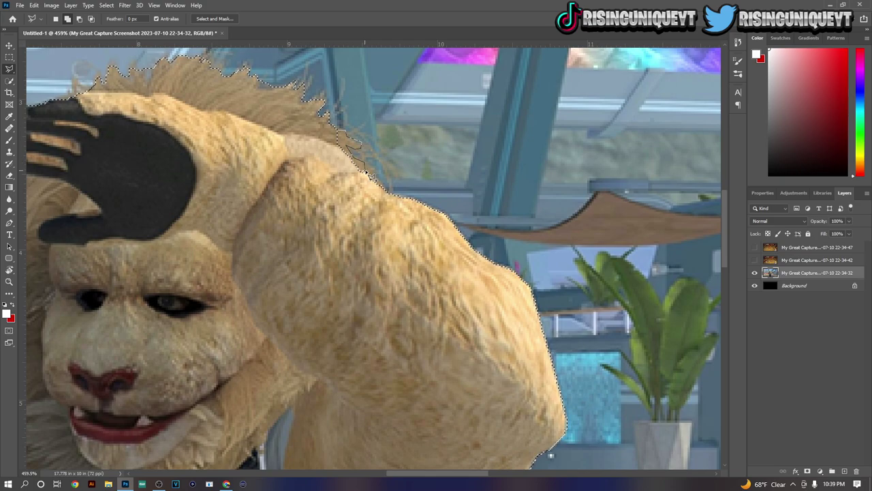
{"action": "left_click", "coordinate": [391, 202]}
{"action": "left_click", "coordinate": [346, 201]}
{"action": "double_click", "coordinate": [293, 168]}
Step: Subtract the background sliver above the raised hand, where the top of the mane begins, from the selection
{"action": "scroll", "coordinate": [313, 129], "scroll_direction": "left", "scroll_amount": 1}
{"action": "scroll", "coordinate": [315, 103], "scroll_direction": "left", "scroll_amount": 1}
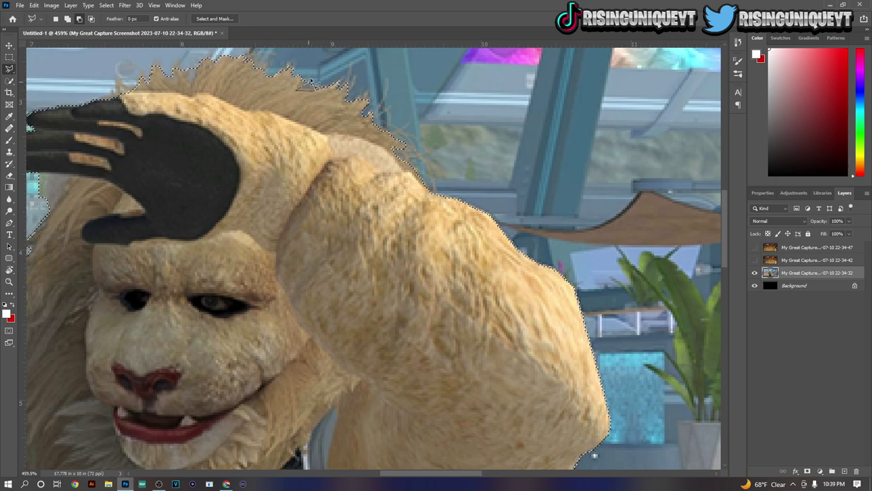
{"action": "scroll", "coordinate": [307, 82], "scroll_direction": "left", "scroll_amount": 5}
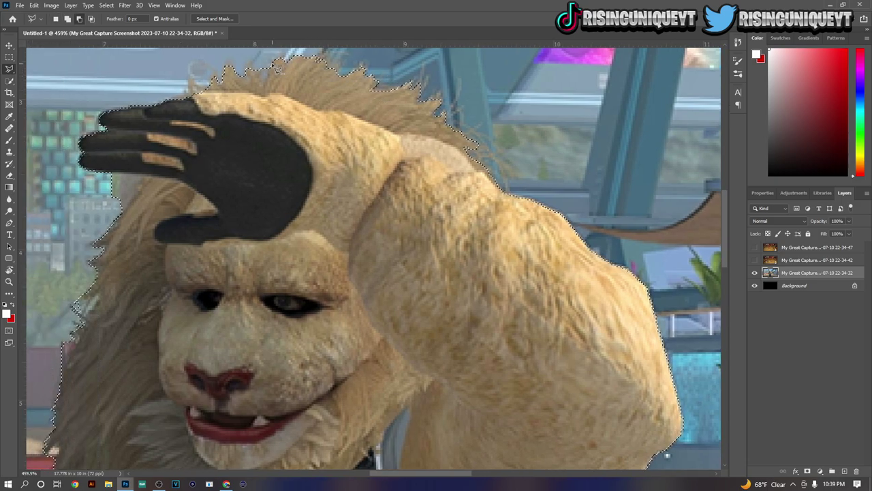
{"action": "double_click", "coordinate": [252, 53]}
{"action": "left_click", "coordinate": [242, 68], "text": "alt"}
{"action": "left_click", "coordinate": [253, 83]}
{"action": "scroll", "coordinate": [242, 85], "scroll_direction": "left", "scroll_amount": 3}
{"action": "left_click", "coordinate": [239, 90], "text": "shift"}
{"action": "left_click", "coordinate": [232, 84]}
{"action": "double_click", "coordinate": [229, 94]}
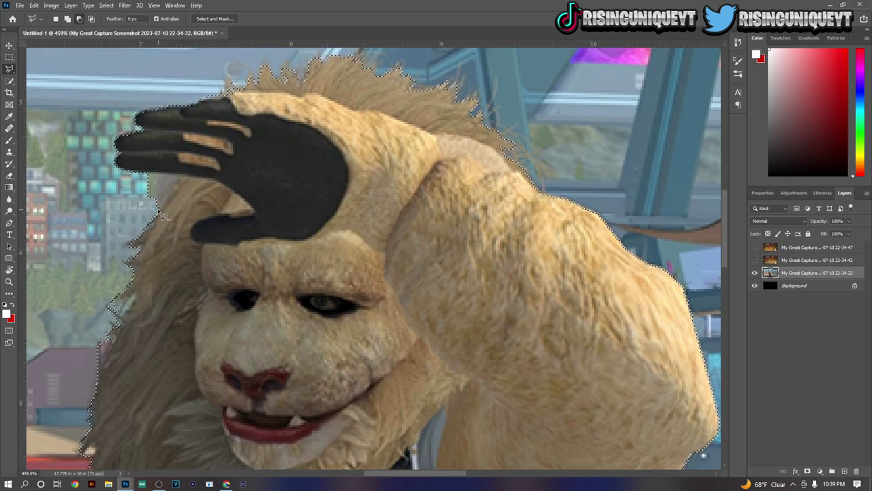
Step: Subtract the background wedge between the raised hand's fingers and the mane from the selection
{"action": "left_click", "coordinate": [188, 173]}
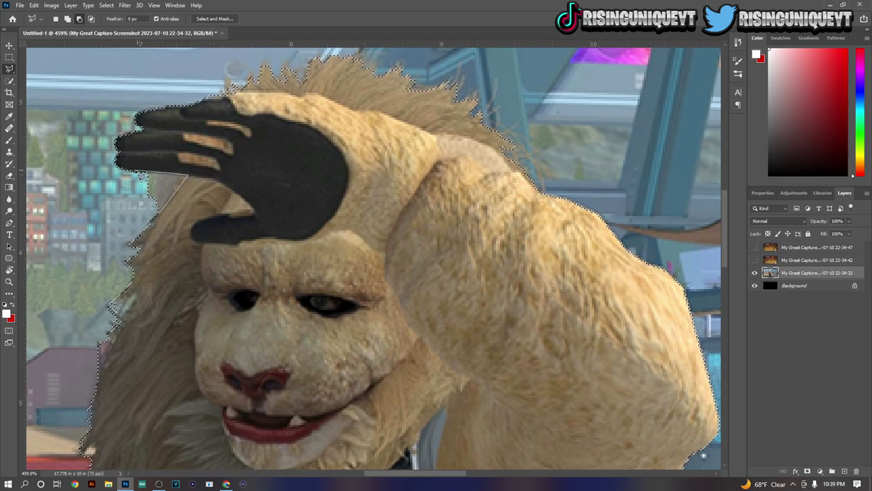
{"action": "left_click", "coordinate": [151, 227]}
{"action": "left_click", "coordinate": [131, 244]}
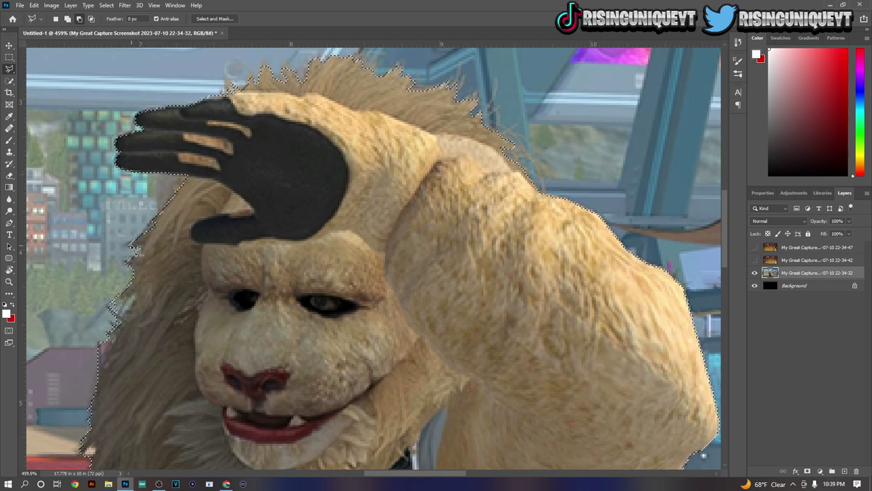
Step: Subtract the background gaps between the outer mane tufts at eye level from the selection
{"action": "left_click", "coordinate": [145, 244]}
{"action": "left_click", "coordinate": [128, 263]}
{"action": "left_click", "coordinate": [142, 264]}
{"action": "left_click", "coordinate": [139, 280]}
{"action": "double_click", "coordinate": [122, 298]}
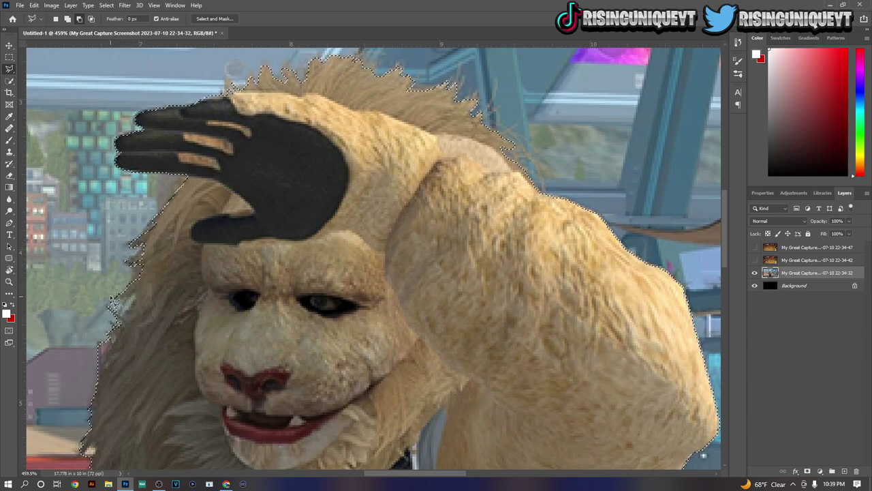
{"action": "left_click", "coordinate": [137, 291]}
{"action": "left_click", "coordinate": [129, 311]}
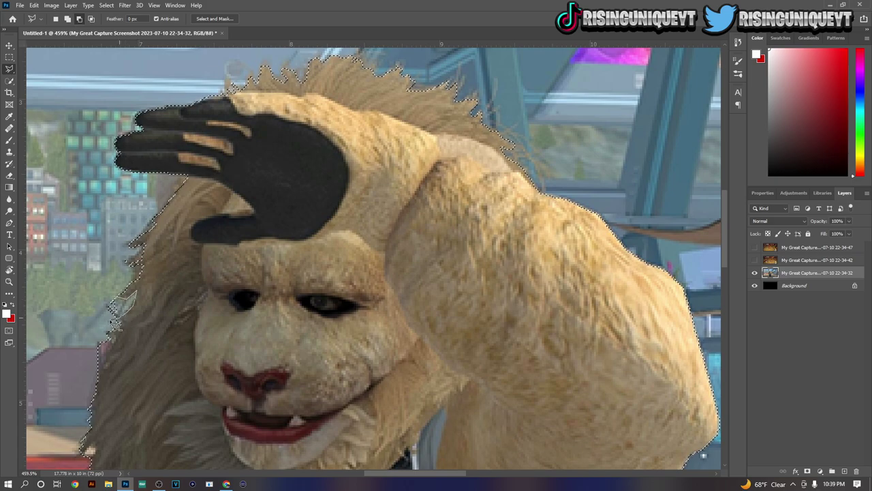
Step: Trim the remaining background around the outer mane tufts at nose level from the selection
{"action": "double_click", "coordinate": [107, 322]}
{"action": "left_click", "coordinate": [109, 335]}
{"action": "left_click", "coordinate": [113, 343]}
{"action": "left_click", "coordinate": [89, 382]}
{"action": "left_click", "coordinate": [86, 359]}
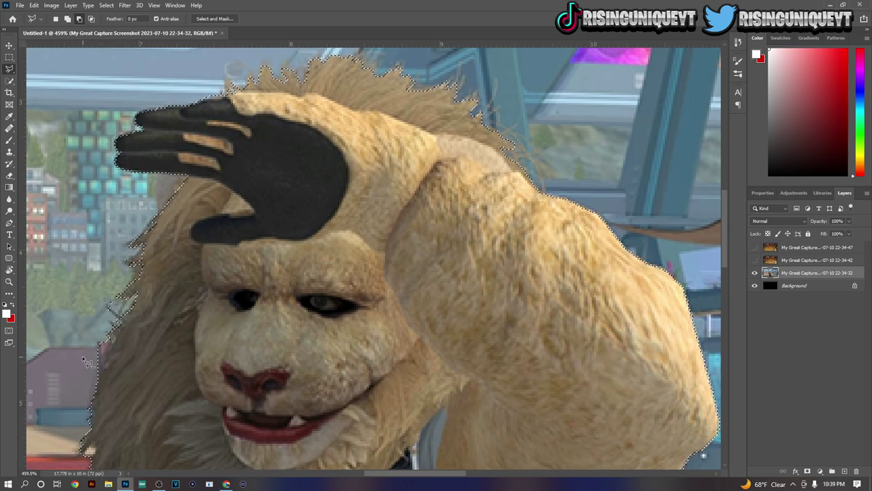
{"action": "left_click", "coordinate": [110, 334]}
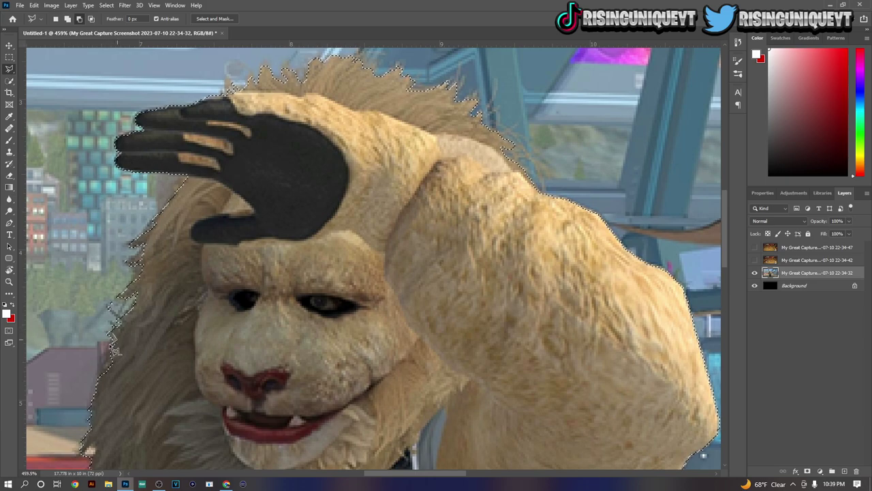
Step: Subtract the background between the lower mane tufts at mouth and beard level from the selection
{"action": "scroll", "coordinate": [103, 334], "scroll_direction": "down", "scroll_amount": 3}
{"action": "left_click", "coordinate": [83, 381], "text": "alt"}
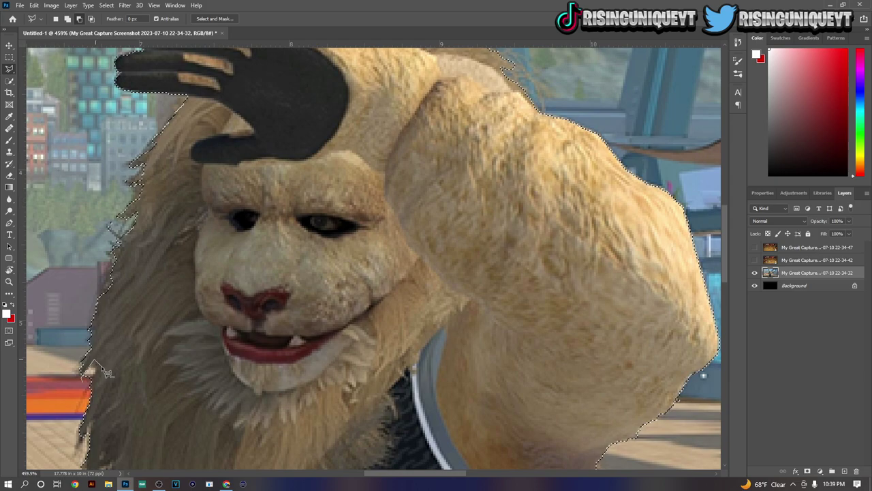
{"action": "scroll", "coordinate": [80, 396], "scroll_direction": "down", "scroll_amount": 1}
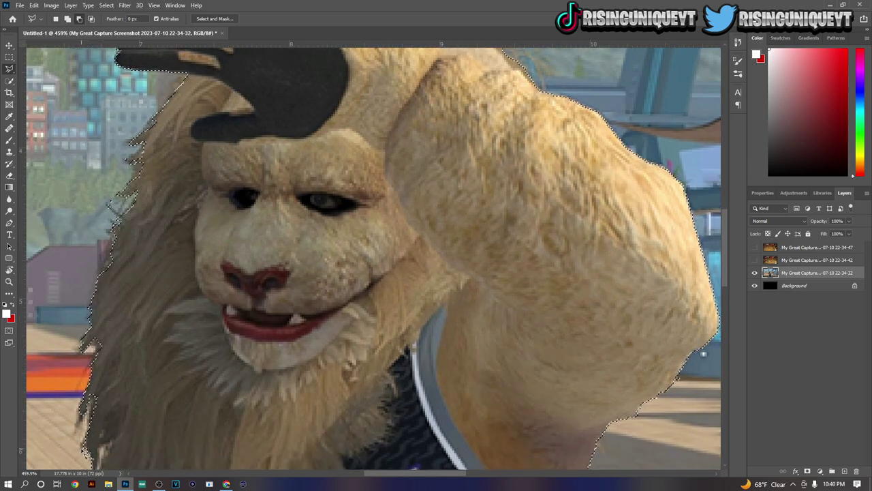
{"action": "scroll", "coordinate": [92, 402], "scroll_direction": "down", "scroll_amount": 2}
{"action": "left_click", "coordinate": [97, 412]}
{"action": "left_click", "coordinate": [99, 394]}
{"action": "left_click", "coordinate": [116, 388]}
{"action": "left_click", "coordinate": [111, 399]}
{"action": "left_click", "coordinate": [100, 413]}
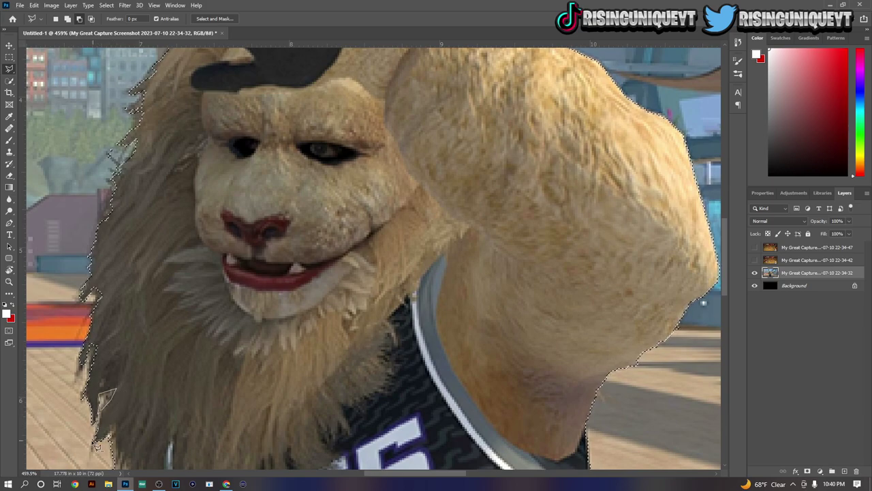
Step: Correct the selection where the lowest outer mane tufts meet the shoulder of the lowered arm, adding back missed fur
{"action": "scroll", "coordinate": [103, 419], "scroll_direction": "down", "scroll_amount": 2}
{"action": "left_click", "coordinate": [120, 390]}
{"action": "scroll", "coordinate": [102, 434], "scroll_direction": "down", "scroll_amount": 5}
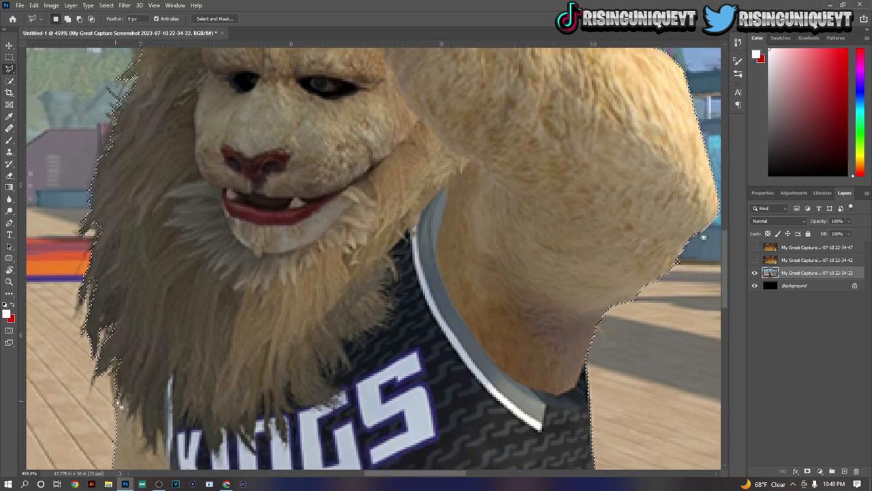
{"action": "scroll", "coordinate": [131, 368], "scroll_direction": "up", "scroll_amount": 3}
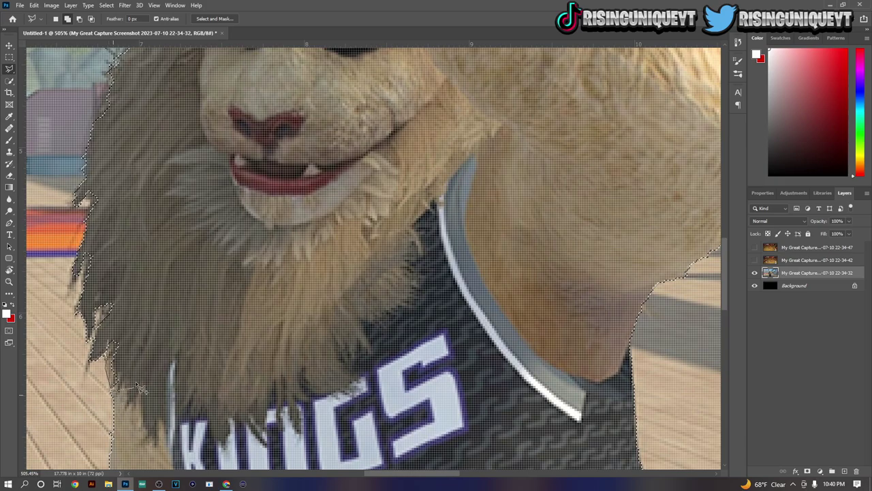
{"action": "double_click", "coordinate": [153, 323]}
Step: Subtract the background gap between the fingers of the lowered hand from the selection
{"action": "scroll", "coordinate": [164, 327], "scroll_direction": "down", "scroll_amount": 10}
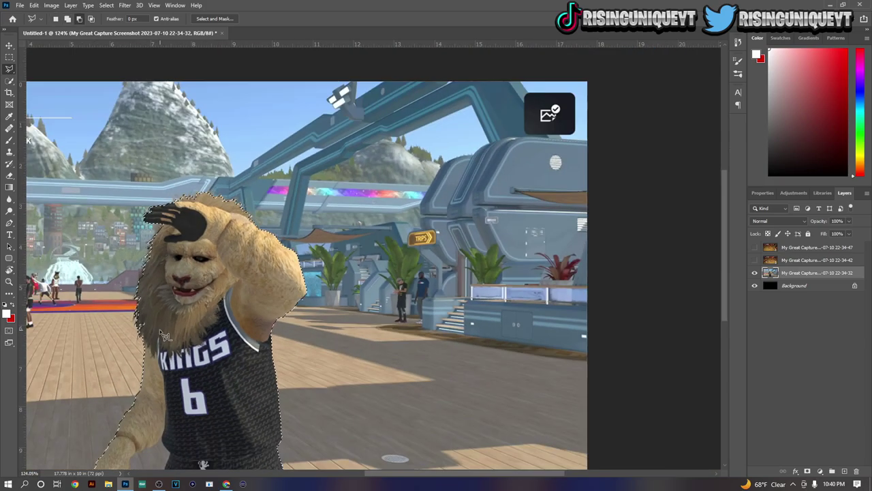
{"action": "scroll", "coordinate": [174, 332], "scroll_direction": "up", "scroll_amount": 4}
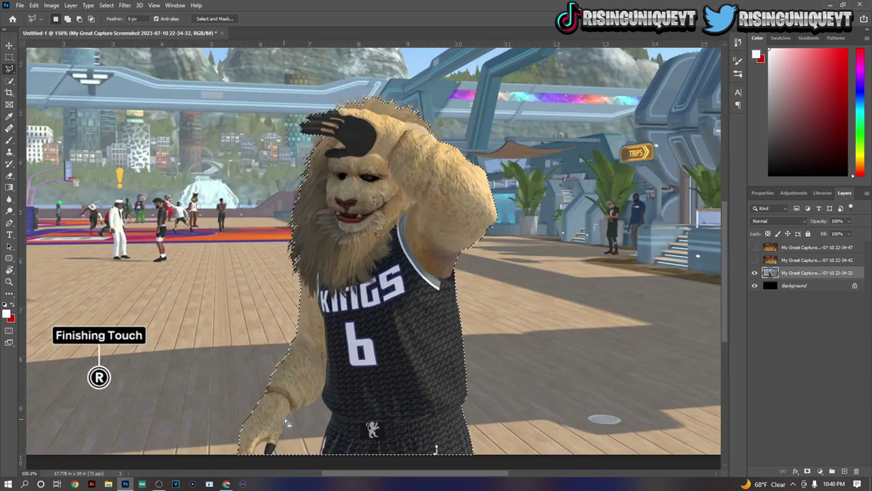
{"action": "scroll", "coordinate": [296, 399], "scroll_direction": "down", "scroll_amount": 3}
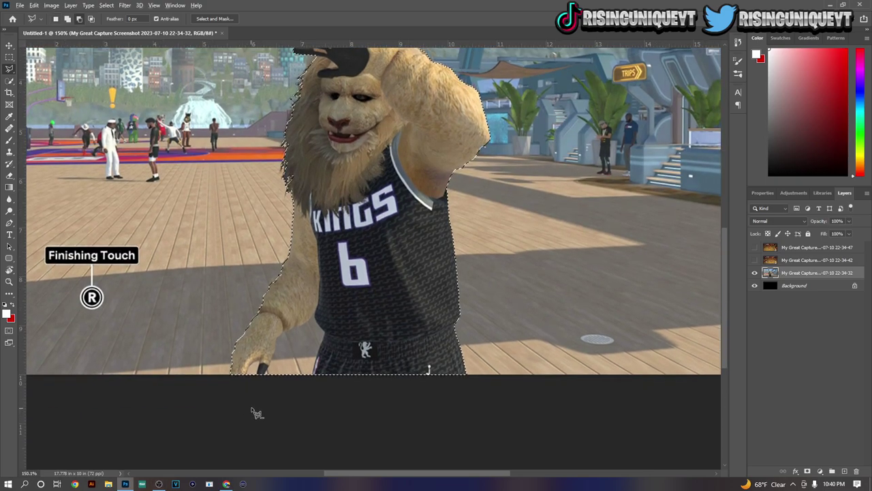
{"action": "scroll", "coordinate": [251, 402], "scroll_direction": "up", "scroll_amount": 2}
{"action": "scroll", "coordinate": [238, 375], "scroll_direction": "up", "scroll_amount": 3}
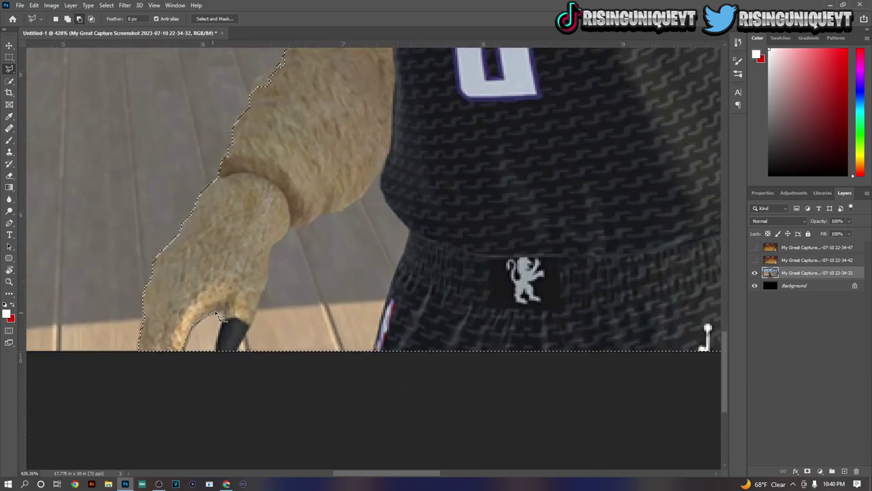
{"action": "double_click", "coordinate": [176, 386]}
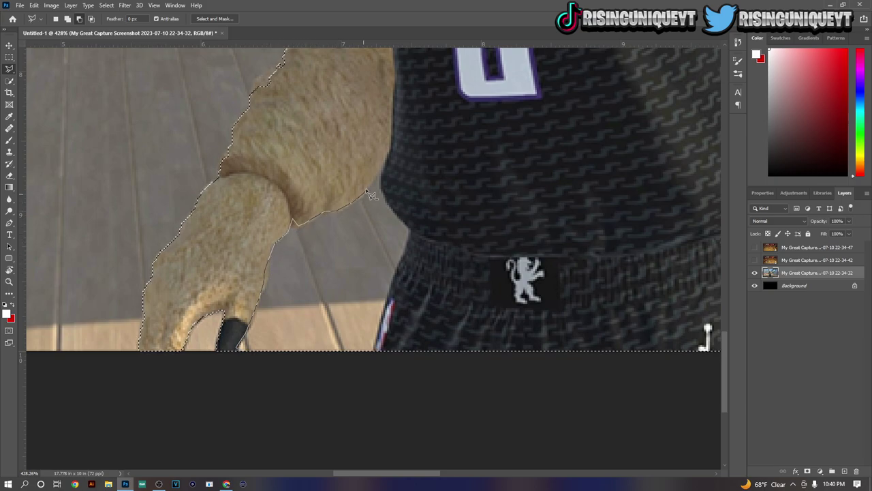
Step: Subtract the floor area enclosed by the lowered arm, the jersey and the shorts from the selection
{"action": "mouse_move", "coordinate": [387, 179]}
{"action": "left_mouse_down"}
{"action": "mouse_move", "coordinate": [386, 203]}
{"action": "mouse_move", "coordinate": [412, 235]}
{"action": "left_mouse_up"}
{"action": "left_click_drag", "start_coordinate": [397, 289], "coordinate": [386, 326]}
{"action": "mouse_move", "coordinate": [371, 354]}
{"action": "left_mouse_down"}
{"action": "mouse_move", "coordinate": [282, 381]}
{"action": "mouse_move", "coordinate": [330, 232]}
{"action": "left_mouse_up"}
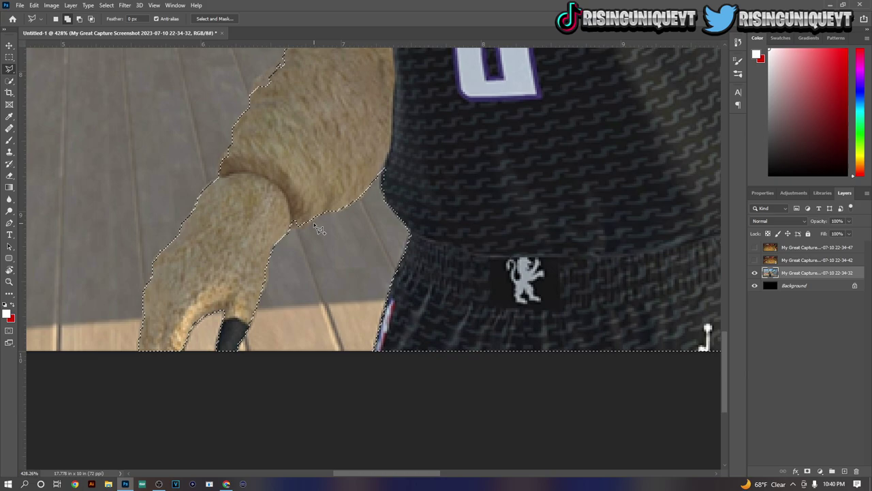
Step: Add the small missed notch at the inner wrist of the lowered arm back to the selection
{"action": "left_click", "coordinate": [316, 218]}
{"action": "left_click", "coordinate": [305, 228]}
{"action": "left_click", "coordinate": [283, 226]}
{"action": "left_click", "coordinate": [291, 212]}
{"action": "left_click", "coordinate": [316, 218]}
{"action": "scroll", "coordinate": [287, 274], "scroll_direction": "down", "scroll_amount": 8}
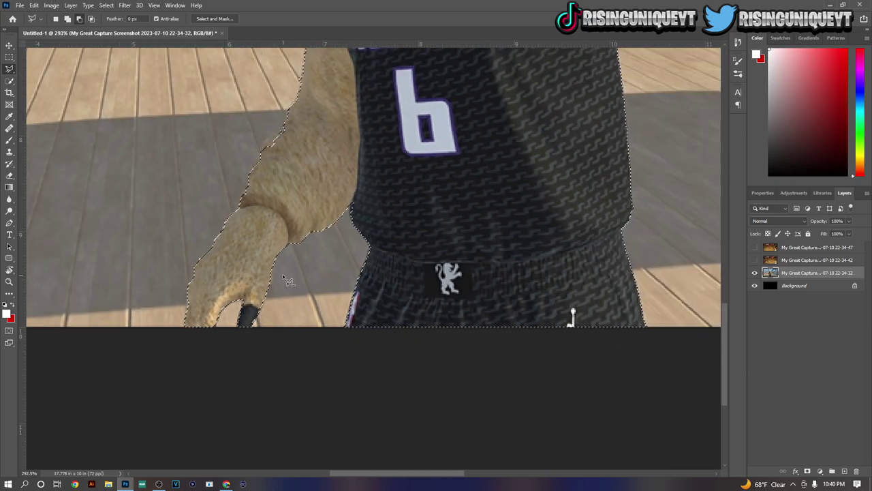
{"action": "scroll", "coordinate": [290, 278], "scroll_direction": "down", "scroll_amount": 2}
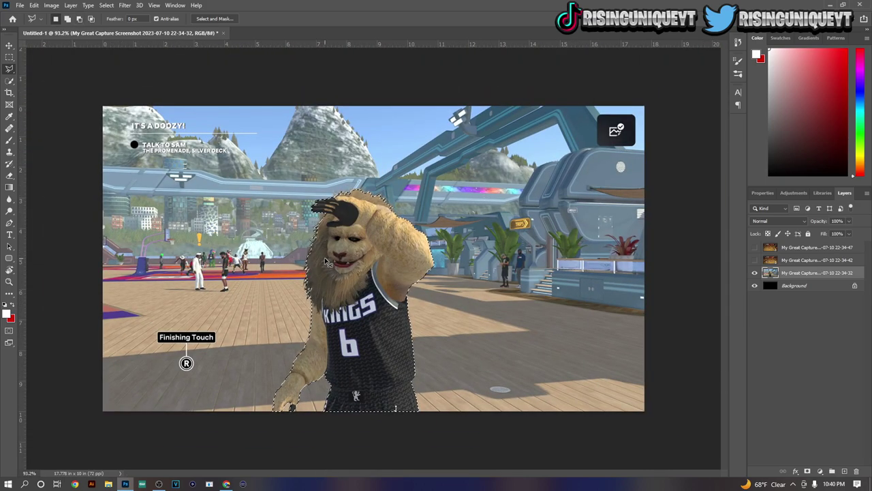
Step: Copy the selected lion mascot to a new layer, hide the 22-34-32 screenshot layer and check the cutout's mane edges
{"action": "key", "text": "ctrl+j"}
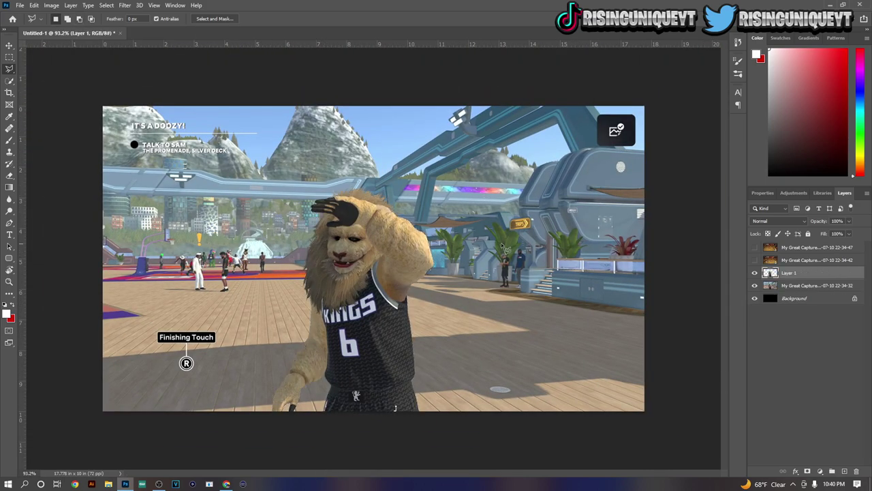
{"action": "left_click", "coordinate": [755, 286]}
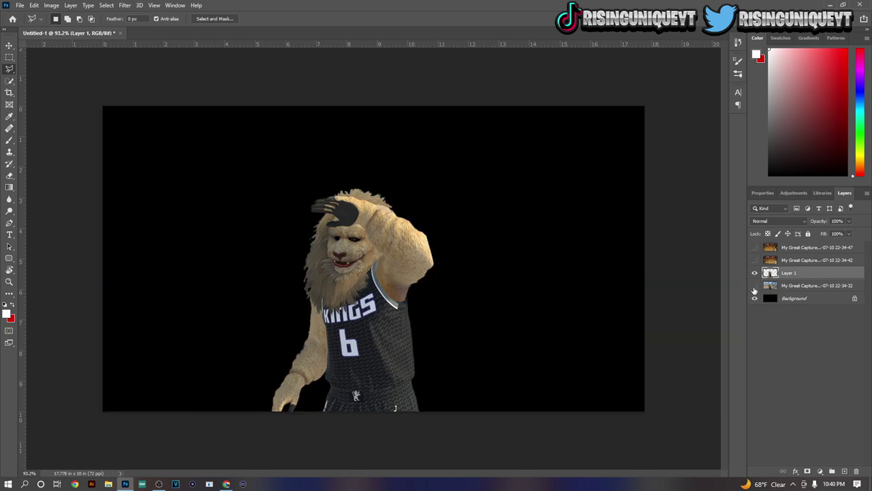
{"action": "scroll", "coordinate": [347, 253], "scroll_direction": "up", "scroll_amount": 5}
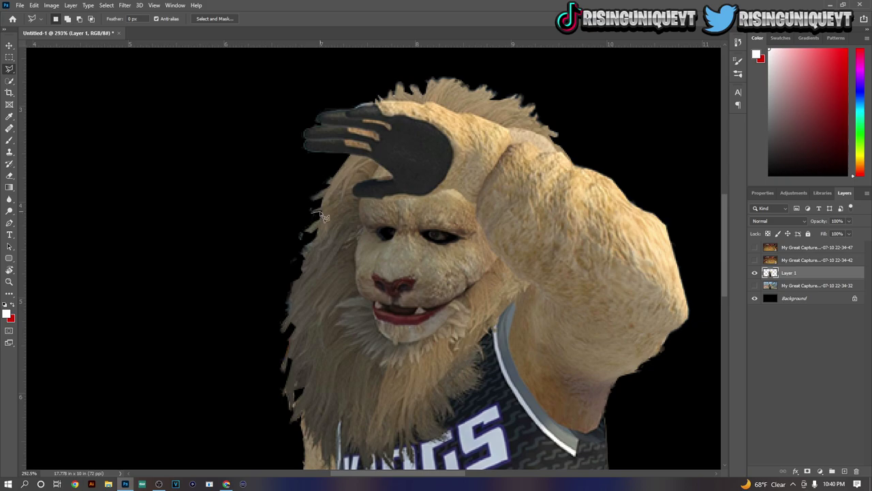
{"action": "left_click_drag", "start_coordinate": [306, 247], "coordinate": [298, 267]}
{"action": "scroll", "coordinate": [635, 279], "scroll_direction": "down", "scroll_amount": 5}
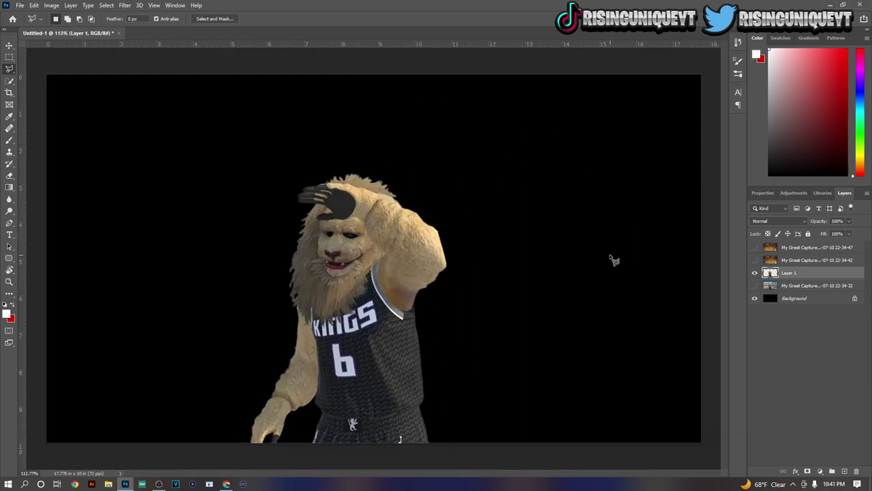
Step: Enlarge the lion cutout proportionally to about 136% and move it to the right half of the canvas
{"action": "key", "text": "a"}
{"action": "key", "text": "v"}
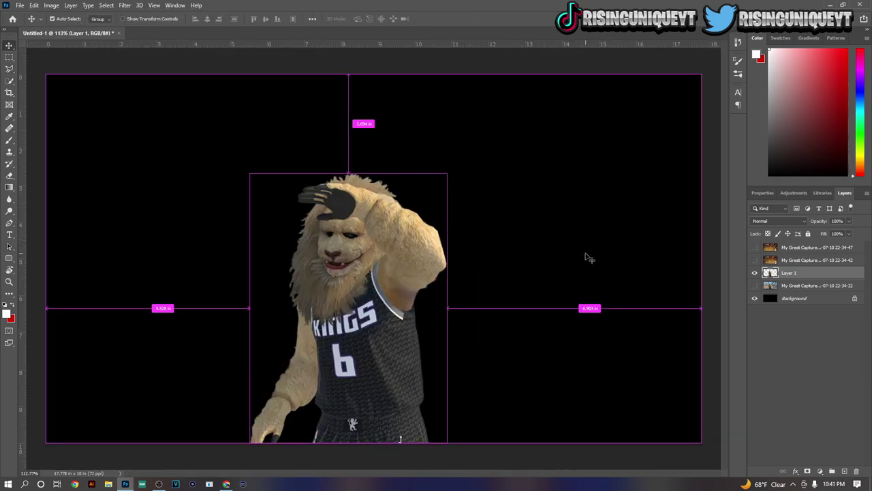
{"action": "key", "text": "ctrl+t"}
{"action": "left_click_drag", "start_coordinate": [449, 171], "coordinate": [525, 160]}
{"action": "left_click_drag", "start_coordinate": [399, 230], "coordinate": [598, 199]}
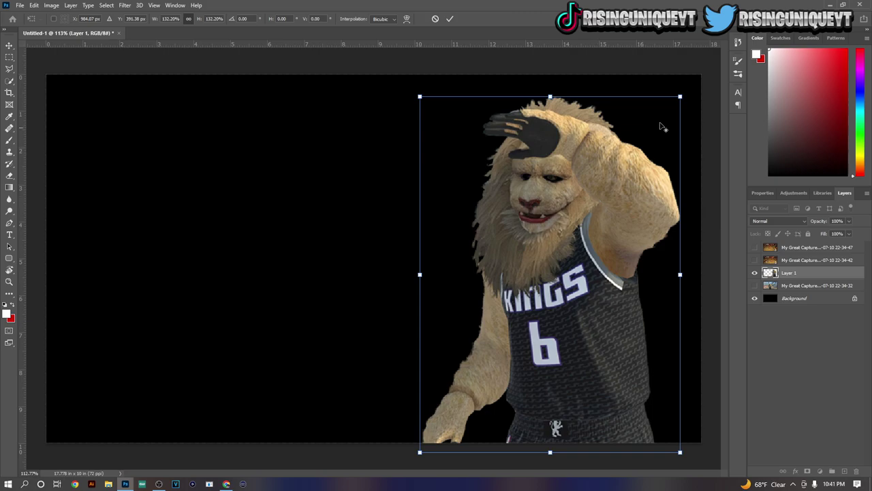
{"action": "left_click_drag", "start_coordinate": [678, 97], "coordinate": [644, 120]}
{"action": "key", "text": "ctrl+z"}
{"action": "key", "text": "ctrl+z"}
{"action": "left_click_drag", "start_coordinate": [680, 96], "coordinate": [738, 142]}
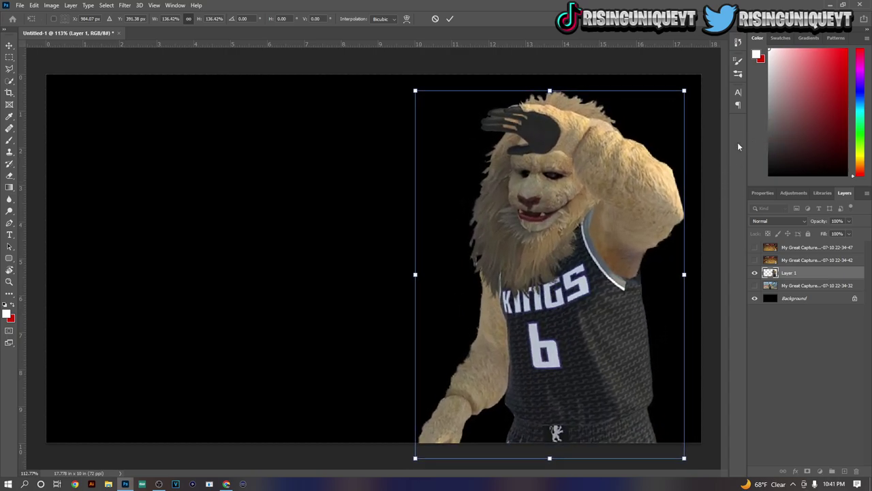
{"action": "key", "text": "Return"}
Step: Show the 22-34-42 screenshot layer and make it the active layer
{"action": "left_click", "coordinate": [756, 261]}
{"action": "left_click", "coordinate": [795, 265]}
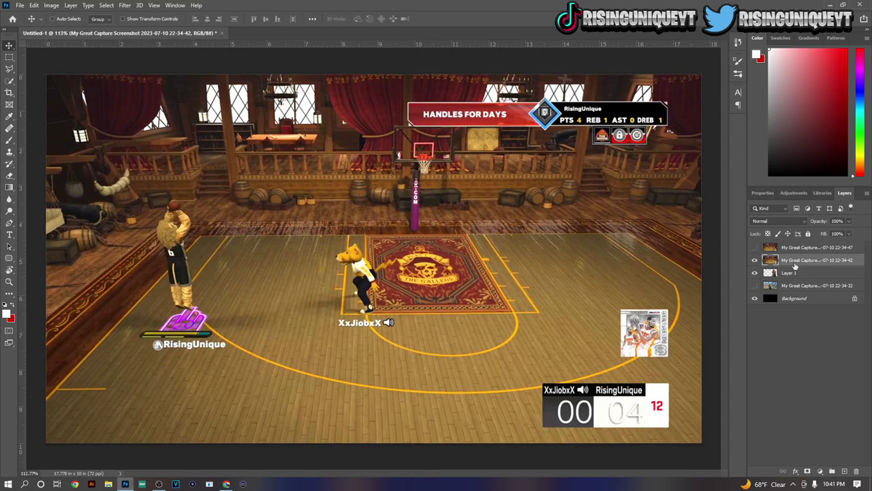
Step: Move the large lion cutout layer above both pirate-court screenshot layers and make the 22-34-42 screenshot layer active
{"action": "key", "text": "ctrl+t"}
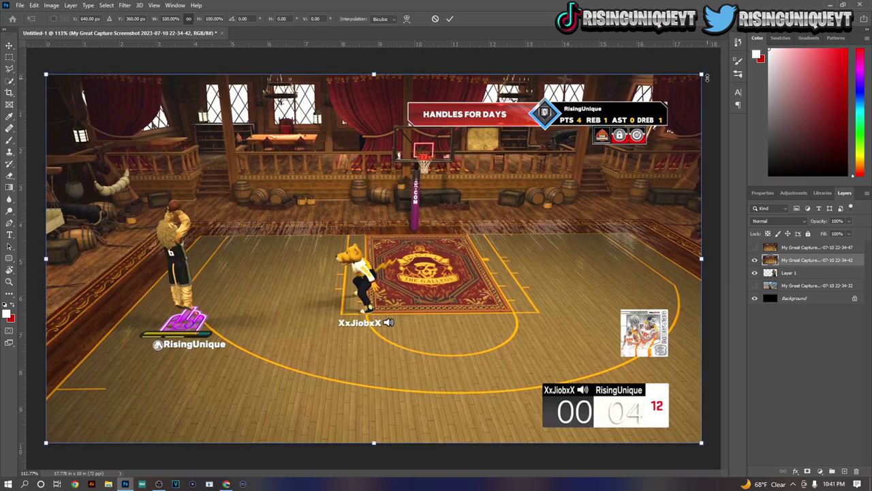
{"action": "key", "text": "Return"}
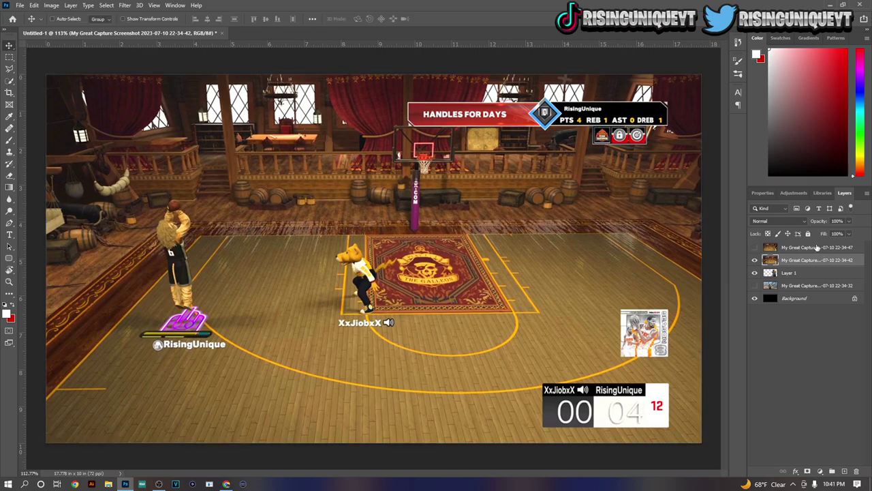
{"action": "left_click", "coordinate": [817, 248], "text": "shift"}
{"action": "left_click_drag", "start_coordinate": [818, 251], "coordinate": [811, 280]}
{"action": "left_click", "coordinate": [812, 252]}
{"action": "left_click", "coordinate": [803, 263]}
{"action": "left_click", "coordinate": [771, 275]}
Step: Enlarge the 22-34-42 screenshot proportionally beyond the canvas and shift it so the shooting lion stays in the left part
{"action": "key", "text": "ctrl+t"}
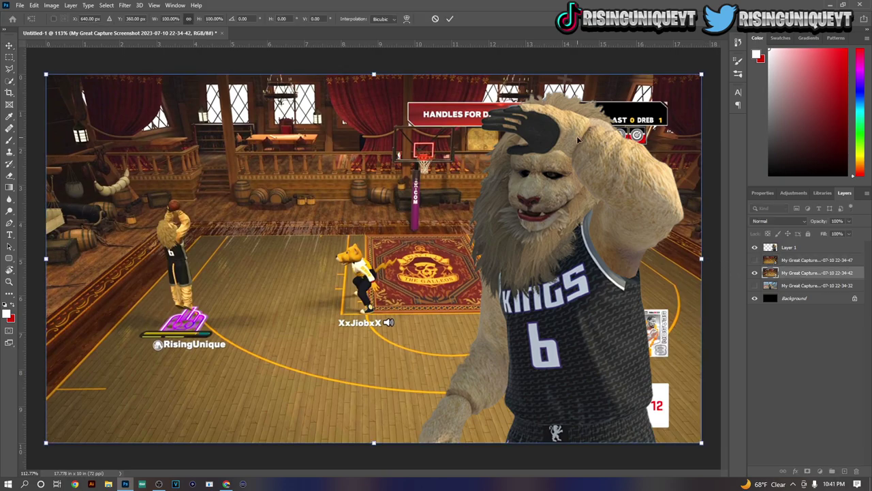
{"action": "left_click_drag", "start_coordinate": [700, 75], "coordinate": [849, 3]}
{"action": "left_click_drag", "start_coordinate": [510, 256], "coordinate": [576, 247]}
{"action": "key", "text": "Return"}
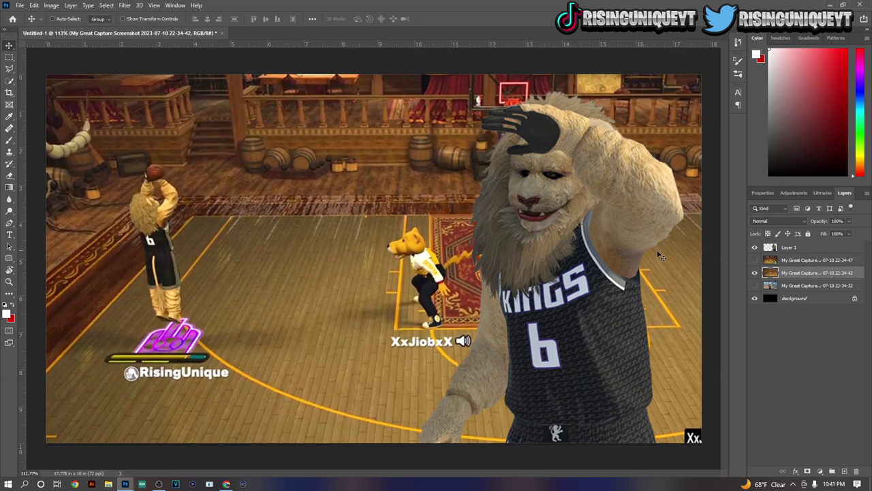
Step: Show the 22-34-47 screenshot, enlarge it proportionally and place it so the kicking lion stands beside the large lion cutout
{"action": "left_click", "coordinate": [754, 260]}
{"action": "left_click", "coordinate": [814, 261]}
{"action": "left_click_drag", "start_coordinate": [543, 289], "coordinate": [348, 289]}
{"action": "key", "text": "ctrl+t"}
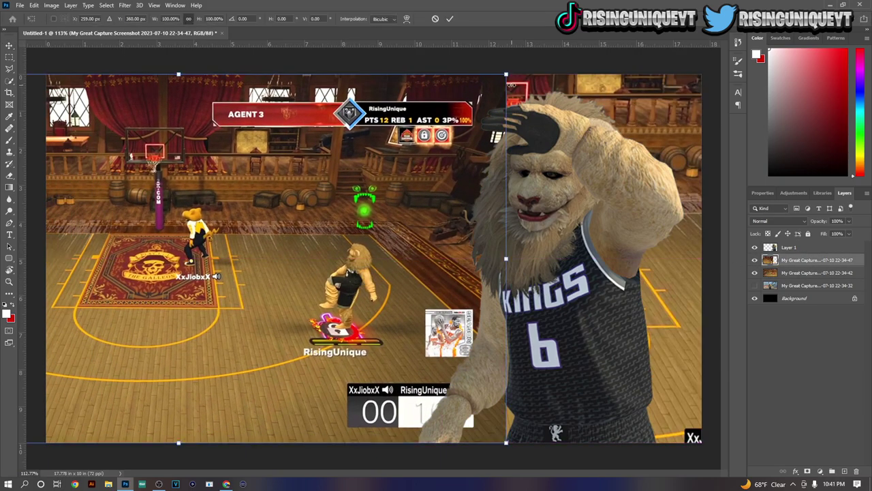
{"action": "left_click_drag", "start_coordinate": [512, 77], "coordinate": [646, 133]}
{"action": "left_click_drag", "start_coordinate": [525, 200], "coordinate": [456, 177]}
{"action": "key", "text": "Return"}
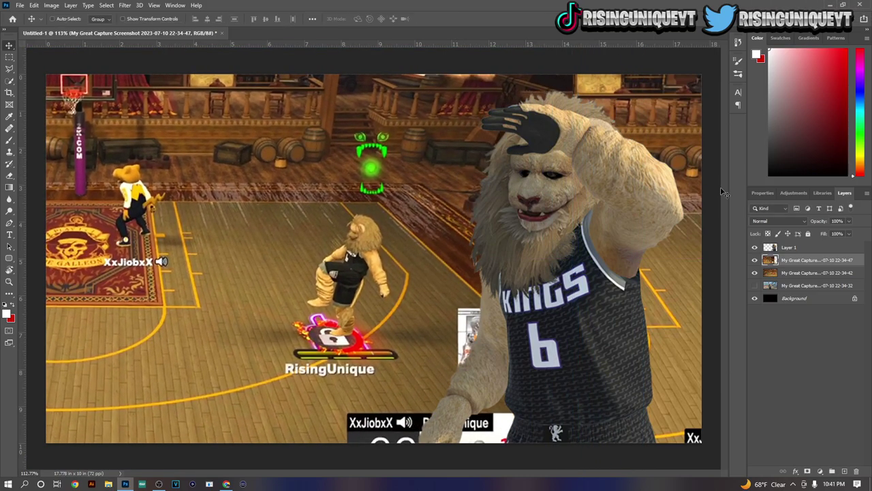
Step: Enlarge the large lion cutout on Layer 1 slightly so its raised hand reaches near the canvas's upper edge
{"action": "left_click", "coordinate": [794, 247]}
{"action": "key", "text": "ctrl+t"}
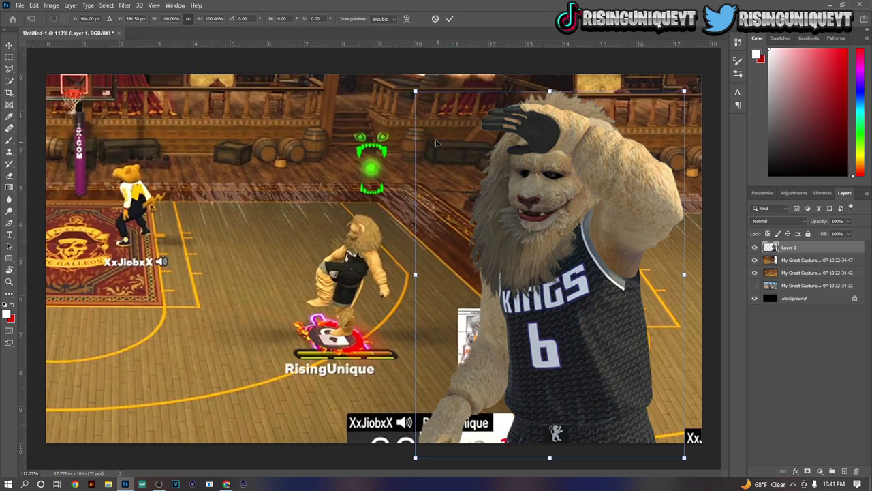
{"action": "left_click_drag", "start_coordinate": [415, 89], "coordinate": [394, 62]}
{"action": "key", "text": "Return"}
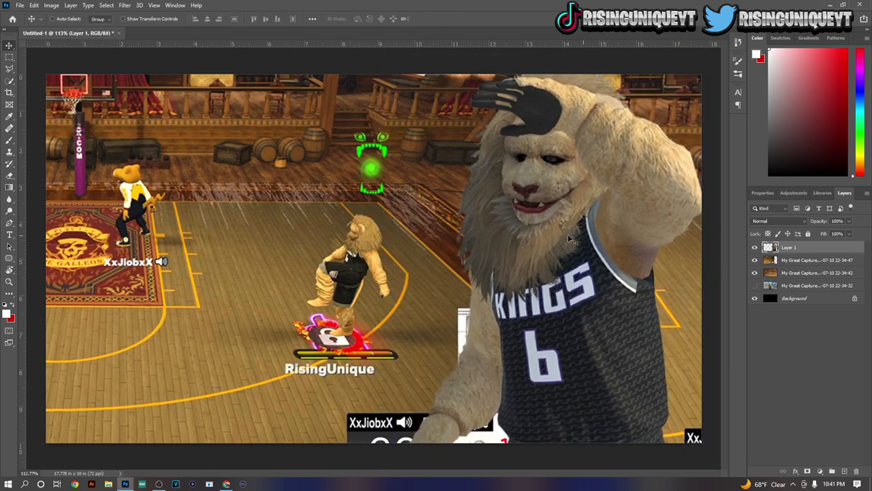
Step: Select the kicking lion on the 22-34-47 screenshot layer with Select and Mask, brushing over its head, body, arms and legs
{"action": "left_click", "coordinate": [791, 261]}
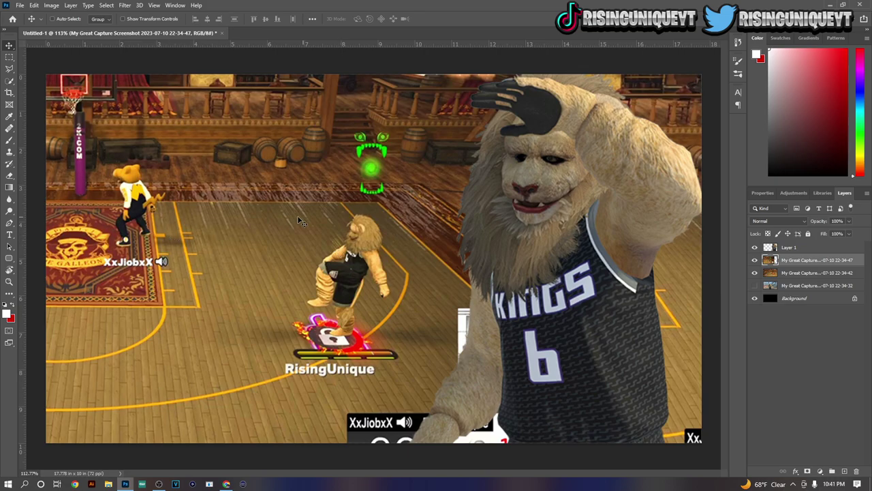
{"action": "left_click", "coordinate": [9, 81]}
{"action": "left_click", "coordinate": [312, 18]}
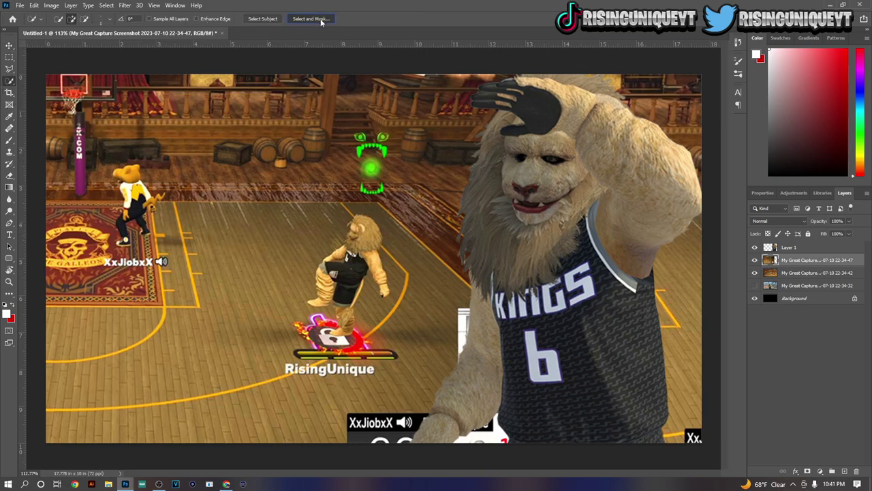
{"action": "scroll", "coordinate": [344, 194], "scroll_direction": "up", "scroll_amount": 5}
{"action": "left_click_drag", "start_coordinate": [353, 218], "coordinate": [340, 204]}
{"action": "mouse_move", "coordinate": [334, 249]}
{"action": "left_mouse_down"}
{"action": "mouse_move", "coordinate": [298, 269]}
{"action": "mouse_move", "coordinate": [311, 270]}
{"action": "mouse_move", "coordinate": [318, 294]}
{"action": "mouse_move", "coordinate": [271, 327]}
{"action": "mouse_move", "coordinate": [260, 370]}
{"action": "left_mouse_up"}
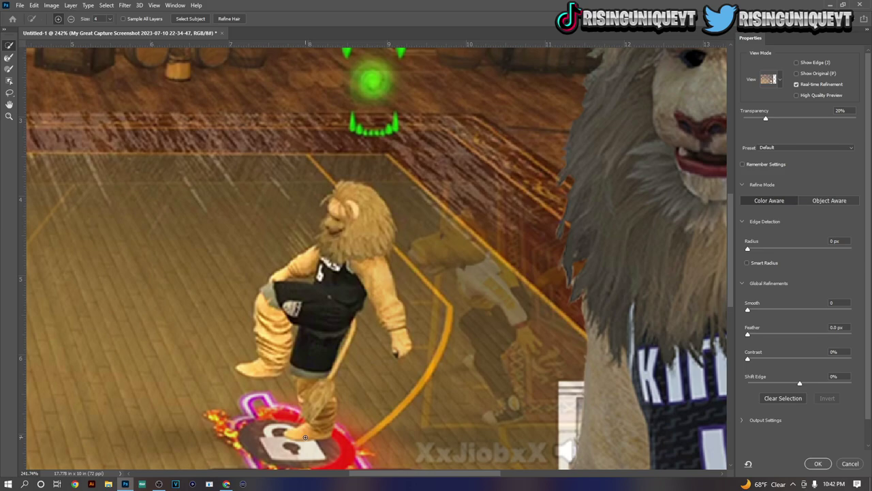
{"action": "left_click_drag", "start_coordinate": [372, 266], "coordinate": [385, 285]}
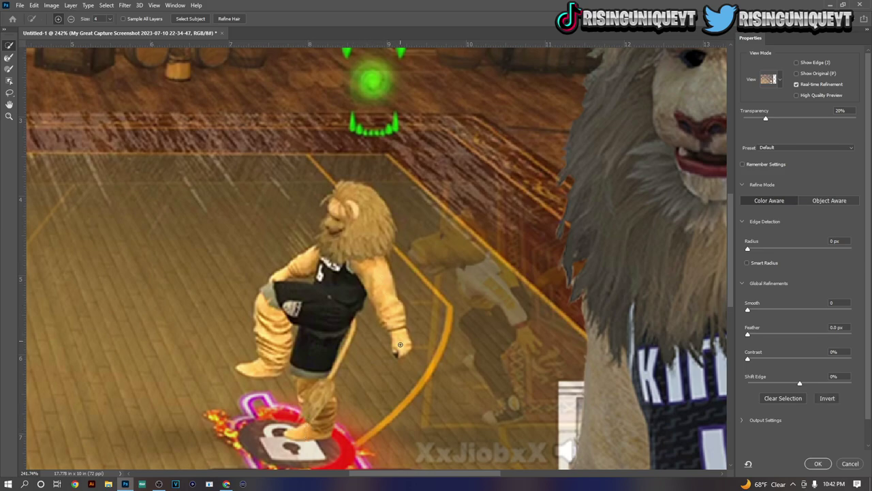
{"action": "scroll", "coordinate": [395, 352], "scroll_direction": "down", "scroll_amount": 3}
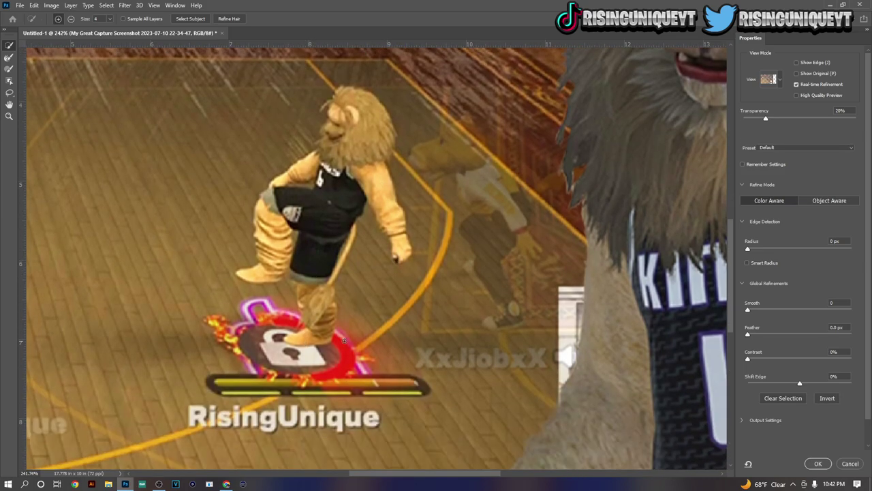
{"action": "left_click", "coordinate": [818, 464]}
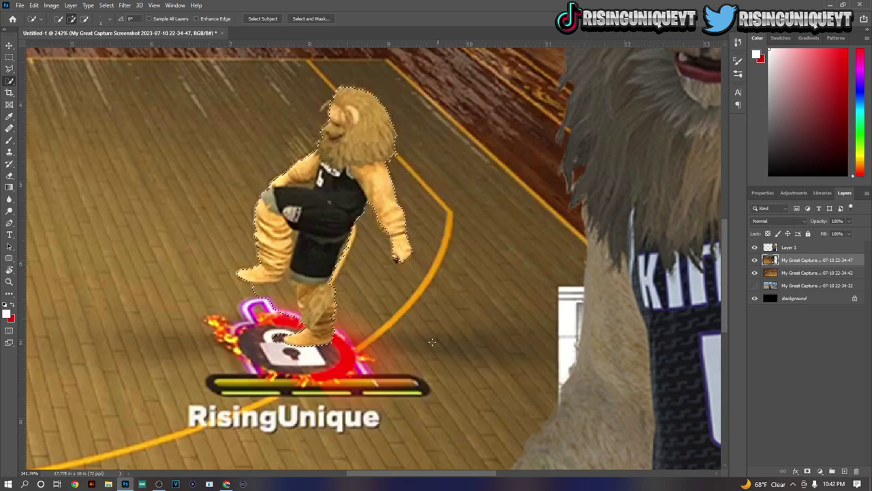
Step: Add the missed edge of the kicking lion's tail beside the shorts to the selection with the Polygonal Lasso
{"action": "scroll", "coordinate": [363, 308], "scroll_direction": "up", "scroll_amount": 3}
{"action": "scroll", "coordinate": [363, 307], "scroll_direction": "up", "scroll_amount": 1}
{"action": "key", "text": "l"}
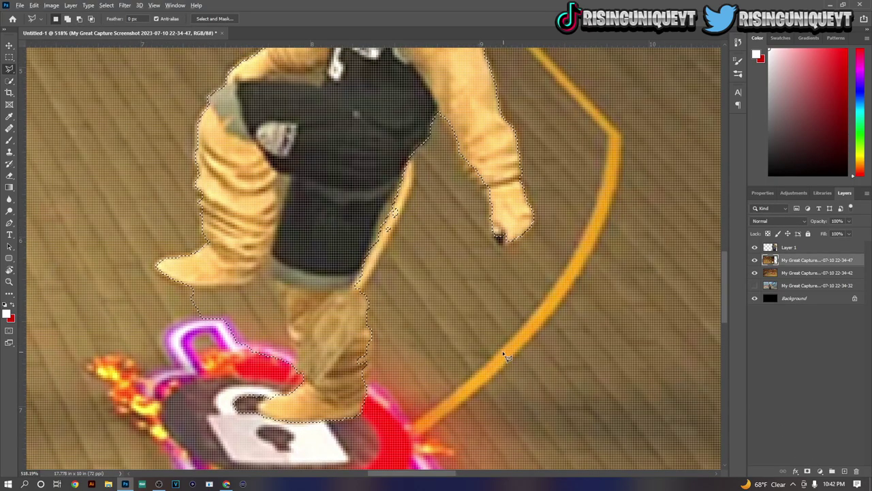
{"action": "scroll", "coordinate": [347, 296], "scroll_direction": "up", "scroll_amount": 2}
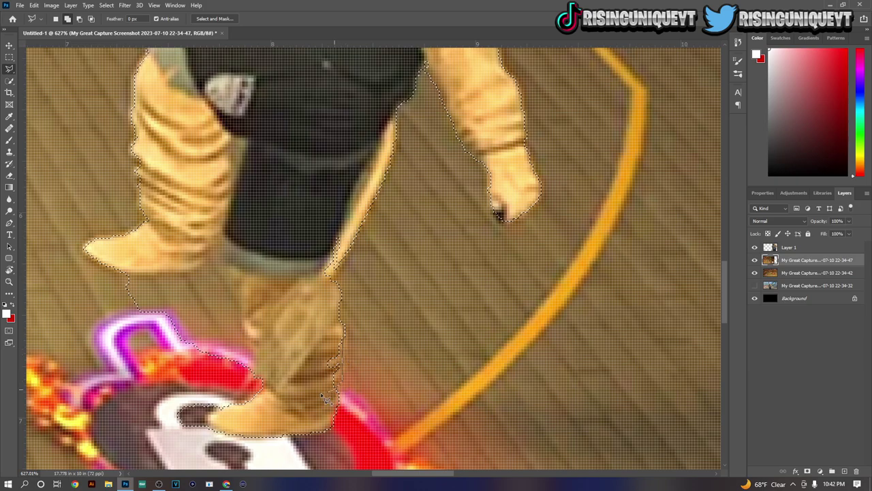
Step: Subtract the excess floor and badge area between the kicking lion's raised foot and standing leg from the selection
{"action": "double_click", "coordinate": [294, 372]}
{"action": "left_click", "coordinate": [220, 407], "text": "alt"}
{"action": "left_click", "coordinate": [210, 415]}
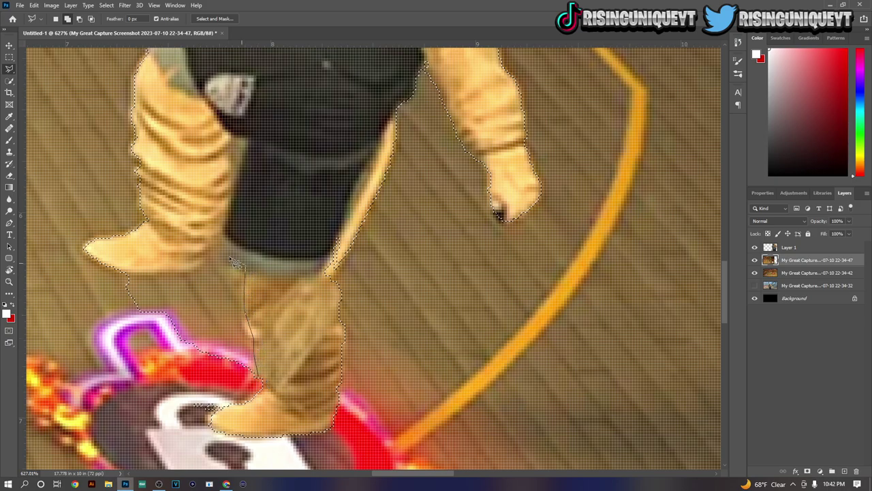
{"action": "mouse_move", "coordinate": [215, 267]}
{"action": "left_mouse_down"}
{"action": "mouse_move", "coordinate": [133, 282]}
{"action": "mouse_move", "coordinate": [116, 310]}
{"action": "left_mouse_up"}
{"action": "double_click", "coordinate": [115, 306]}
{"action": "left_click", "coordinate": [129, 276], "text": "alt"}
{"action": "left_click", "coordinate": [170, 273]}
{"action": "left_click", "coordinate": [198, 268]}
{"action": "left_click", "coordinate": [214, 260]}
{"action": "left_click_drag", "start_coordinate": [225, 265], "coordinate": [245, 293]}
{"action": "left_click_drag", "start_coordinate": [154, 387], "coordinate": [157, 388]}
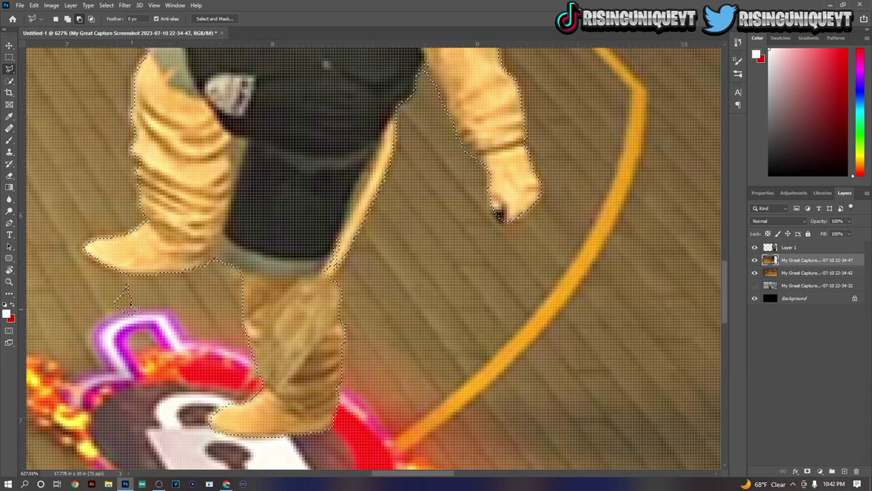
Step: Check the kicking lion's selection edges, copy it to a new layer and hide the 22-34-47 screenshot layer
{"action": "scroll", "coordinate": [220, 230], "scroll_direction": "up", "scroll_amount": 2}
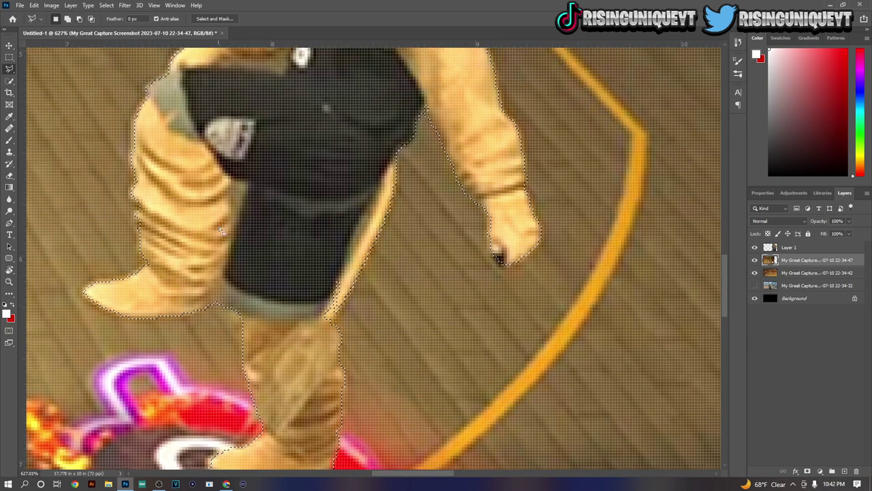
{"action": "scroll", "coordinate": [220, 231], "scroll_direction": "up", "scroll_amount": 4}
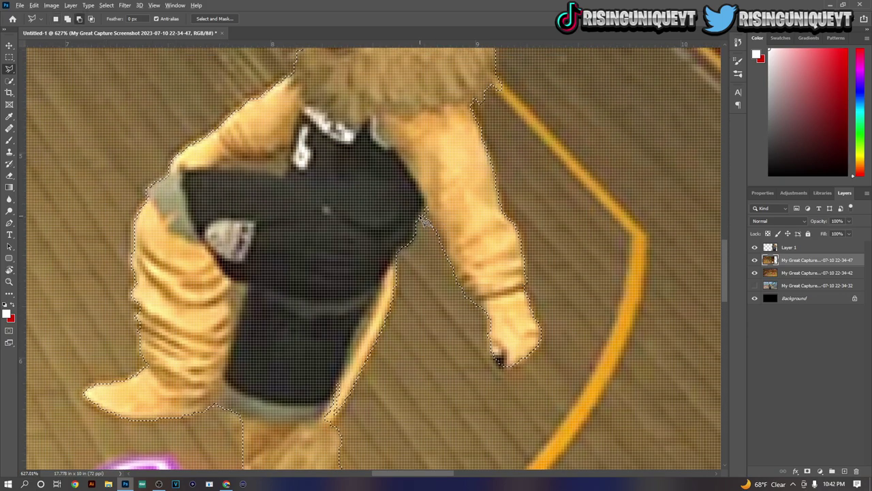
{"action": "scroll", "coordinate": [424, 251], "scroll_direction": "up", "scroll_amount": 6}
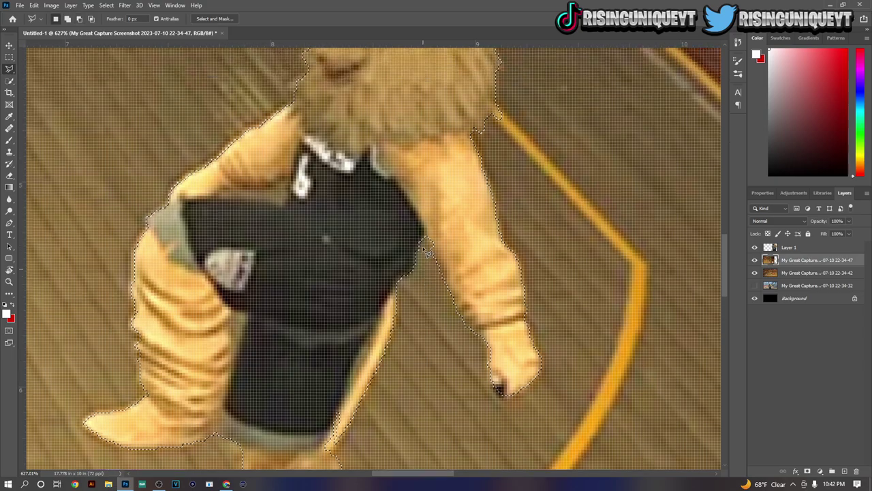
{"action": "scroll", "coordinate": [306, 176], "scroll_direction": "down", "scroll_amount": 5}
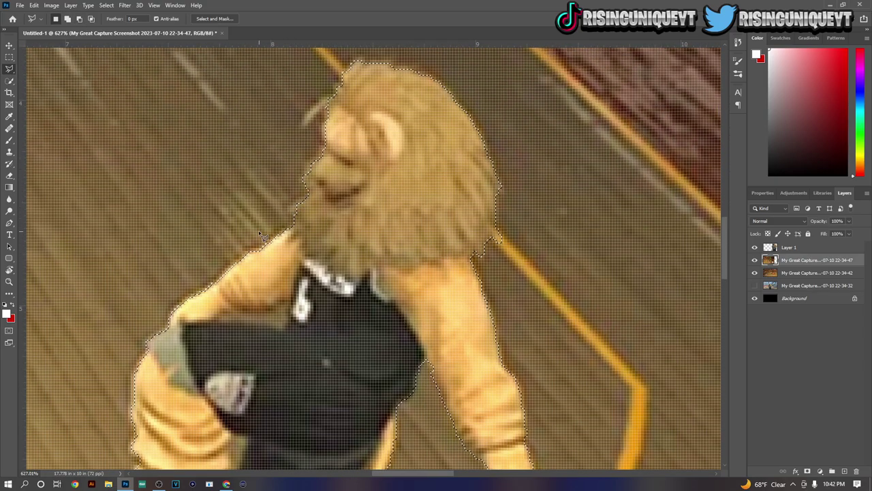
{"action": "scroll", "coordinate": [469, 242], "scroll_direction": "down", "scroll_amount": 4}
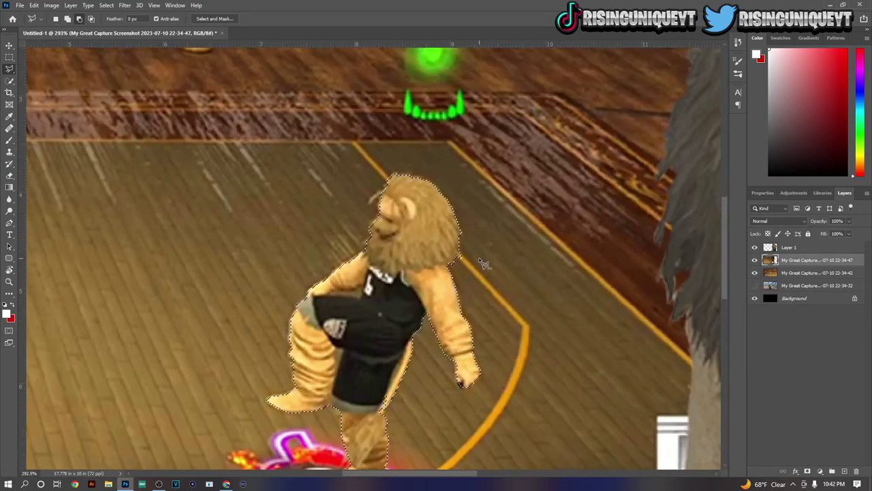
{"action": "key", "text": "ctrl+j"}
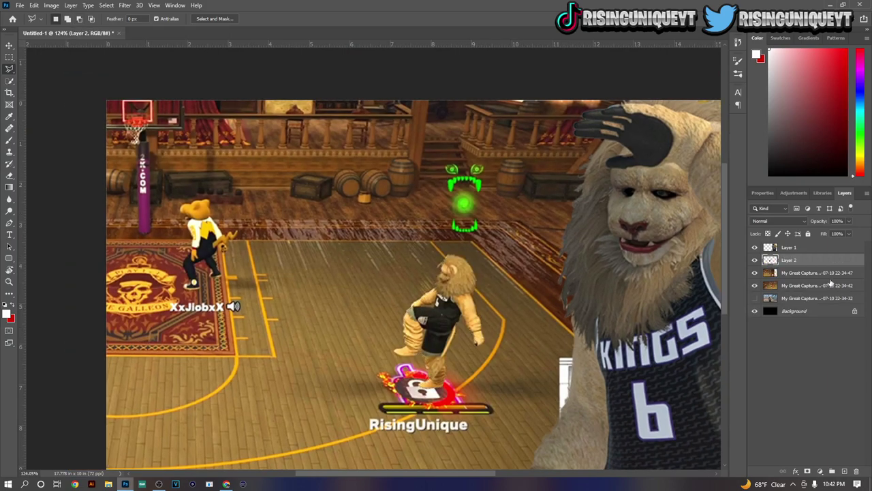
{"action": "left_click", "coordinate": [811, 273]}
{"action": "scroll", "coordinate": [627, 282], "scroll_direction": "down", "scroll_amount": 2}
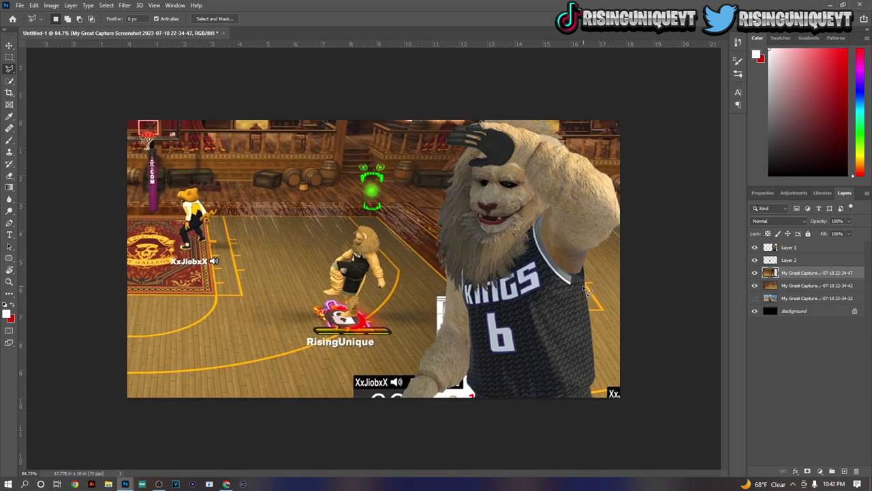
{"action": "left_click", "coordinate": [755, 273]}
Step: Select the shooting lion and its basketball on the 22-34-42 screenshot layer with Select and Mask
{"action": "left_click", "coordinate": [800, 290]}
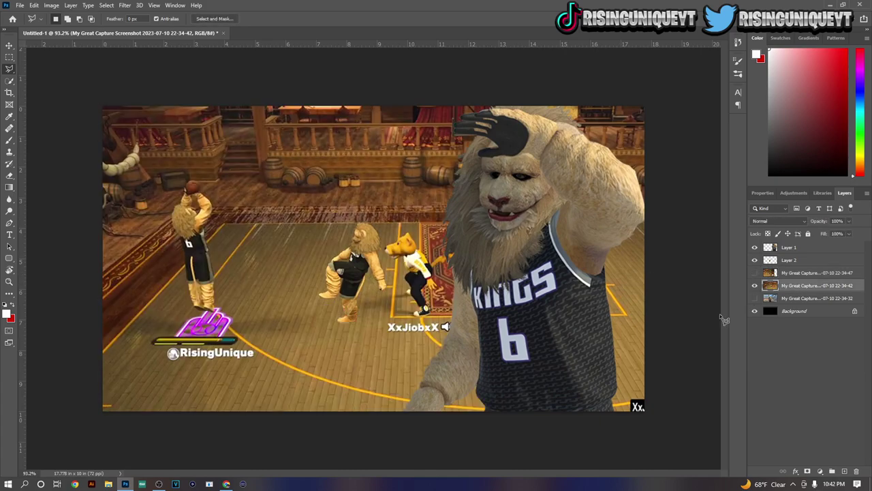
{"action": "scroll", "coordinate": [205, 307], "scroll_direction": "up", "scroll_amount": 5}
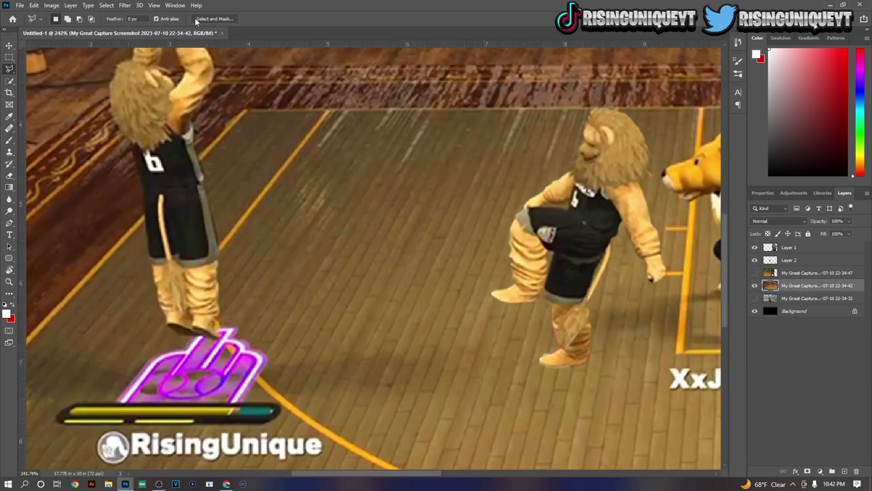
{"action": "left_click", "coordinate": [199, 19]}
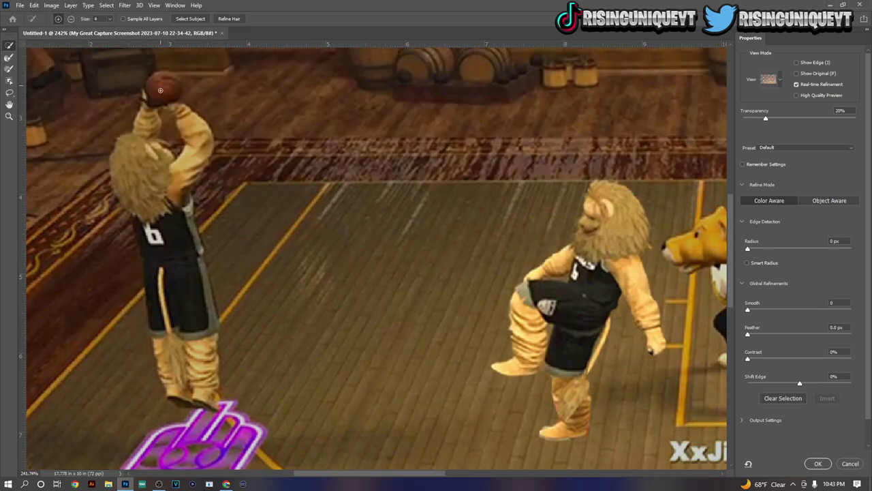
{"action": "mouse_move", "coordinate": [161, 90]}
{"action": "left_mouse_down"}
{"action": "mouse_move", "coordinate": [145, 158]}
{"action": "mouse_move", "coordinate": [175, 304]}
{"action": "mouse_move", "coordinate": [177, 385]}
{"action": "mouse_move", "coordinate": [209, 409]}
{"action": "left_mouse_up"}
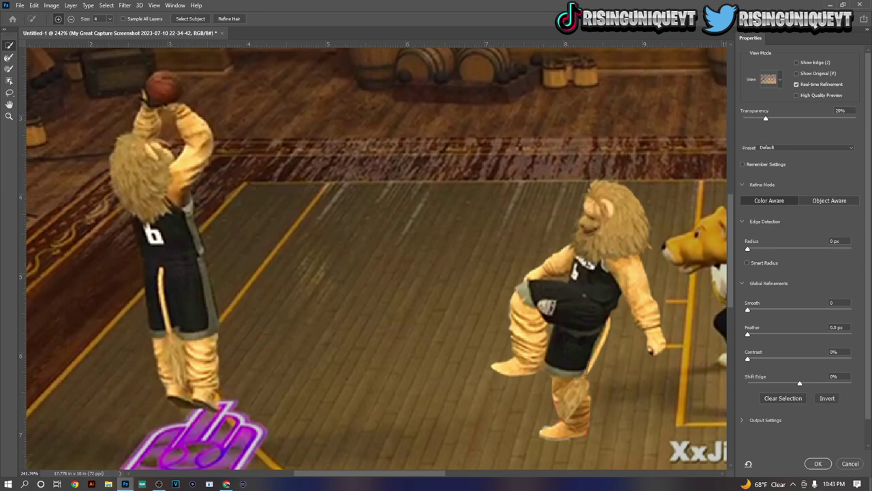
{"action": "key", "text": "Return"}
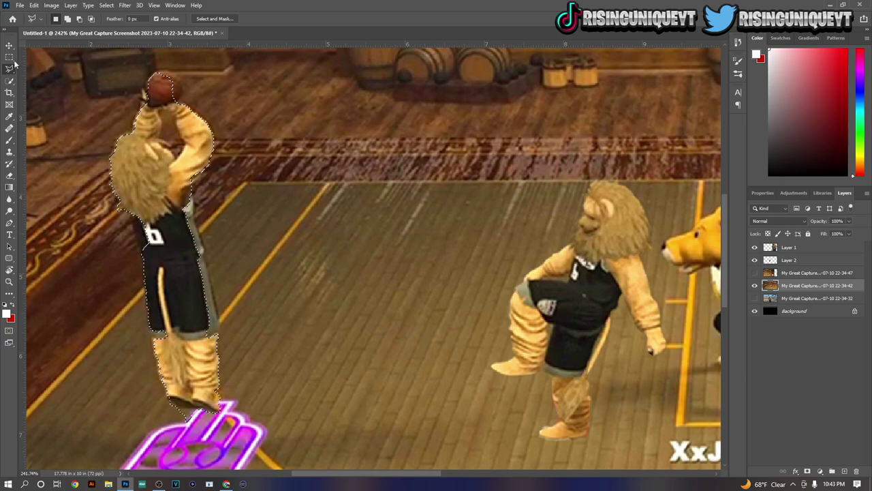
Step: Add the shooting lion's missed fingers and the rest of the basketball to the selection and subtract the gap between its arms
{"action": "scroll", "coordinate": [171, 152], "scroll_direction": "up", "scroll_amount": 6}
{"action": "scroll", "coordinate": [111, 138], "scroll_direction": "up", "scroll_amount": 3}
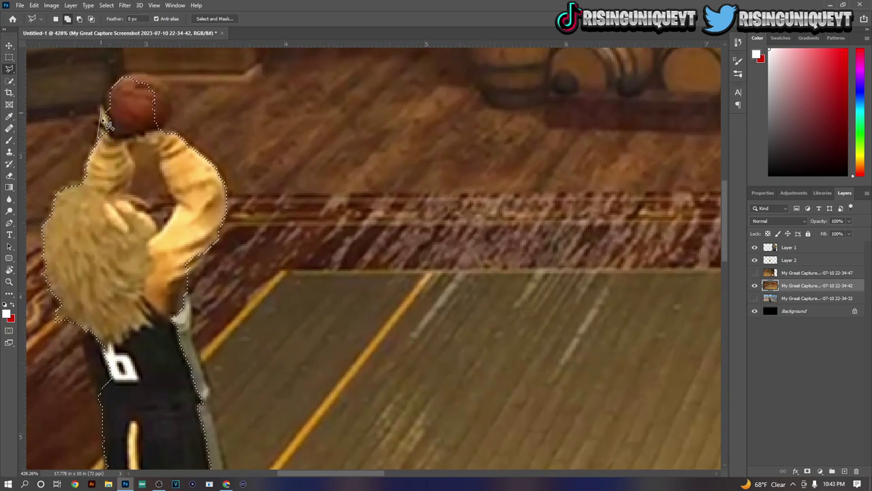
{"action": "mouse_move", "coordinate": [109, 109]}
{"action": "left_mouse_down"}
{"action": "mouse_move", "coordinate": [114, 83]}
{"action": "mouse_move", "coordinate": [164, 86]}
{"action": "mouse_move", "coordinate": [167, 116]}
{"action": "mouse_move", "coordinate": [119, 132]}
{"action": "mouse_move", "coordinate": [111, 126]}
{"action": "left_mouse_up"}
{"action": "left_click", "coordinate": [113, 136]}
{"action": "left_click", "coordinate": [113, 128]}
{"action": "left_click", "coordinate": [117, 123]}
{"action": "mouse_move", "coordinate": [107, 133]}
{"action": "left_mouse_down"}
{"action": "mouse_move", "coordinate": [138, 148]}
{"action": "mouse_move", "coordinate": [130, 143]}
{"action": "mouse_move", "coordinate": [159, 154]}
{"action": "mouse_move", "coordinate": [177, 199]}
{"action": "mouse_move", "coordinate": [163, 235]}
{"action": "mouse_move", "coordinate": [153, 206]}
{"action": "mouse_move", "coordinate": [123, 193]}
{"action": "mouse_move", "coordinate": [133, 141]}
{"action": "left_mouse_up"}
Step: Add the missed grey side trim of the shooting lion's jersey and shorts to the selection
{"action": "mouse_move", "coordinate": [209, 256]}
{"action": "left_mouse_down"}
{"action": "mouse_move", "coordinate": [186, 314]}
{"action": "mouse_move", "coordinate": [193, 342]}
{"action": "left_mouse_up"}
{"action": "left_click_drag", "start_coordinate": [207, 376], "coordinate": [221, 423]}
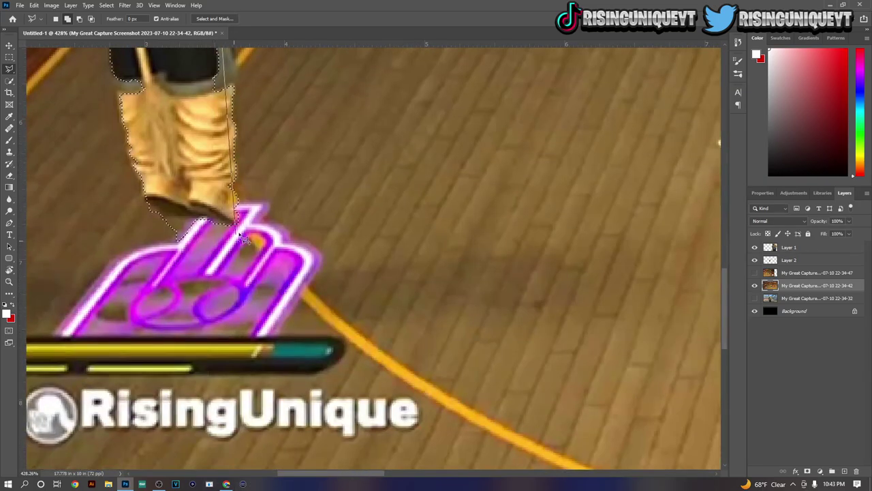
{"action": "mouse_move", "coordinate": [240, 235]}
{"action": "left_mouse_down"}
{"action": "mouse_move", "coordinate": [228, 68]}
{"action": "mouse_move", "coordinate": [238, 83]}
{"action": "mouse_move", "coordinate": [240, 76]}
{"action": "mouse_move", "coordinate": [236, 102]}
{"action": "left_mouse_up"}
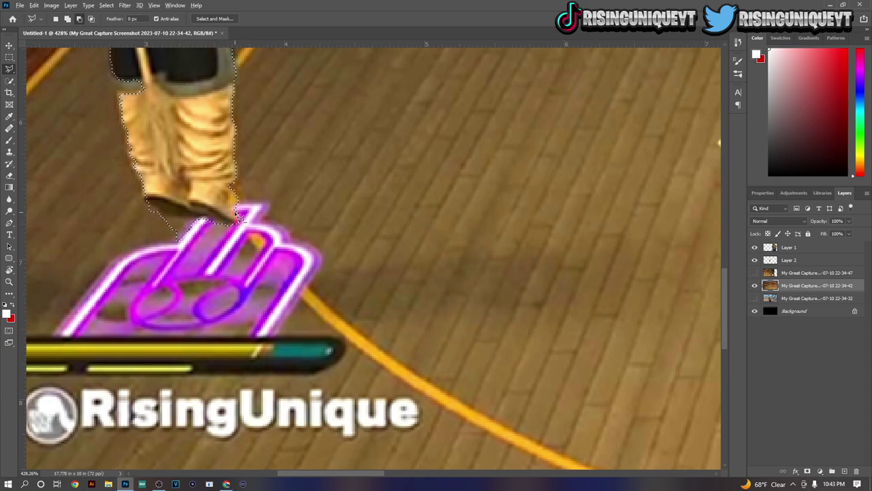
Step: Subtract the excess area beneath the shooting lion's shoes and add the missed outer hem of the shorts to the selection
{"action": "mouse_move", "coordinate": [236, 225]}
{"action": "left_mouse_down"}
{"action": "mouse_move", "coordinate": [157, 224]}
{"action": "mouse_move", "coordinate": [147, 202]}
{"action": "left_mouse_up"}
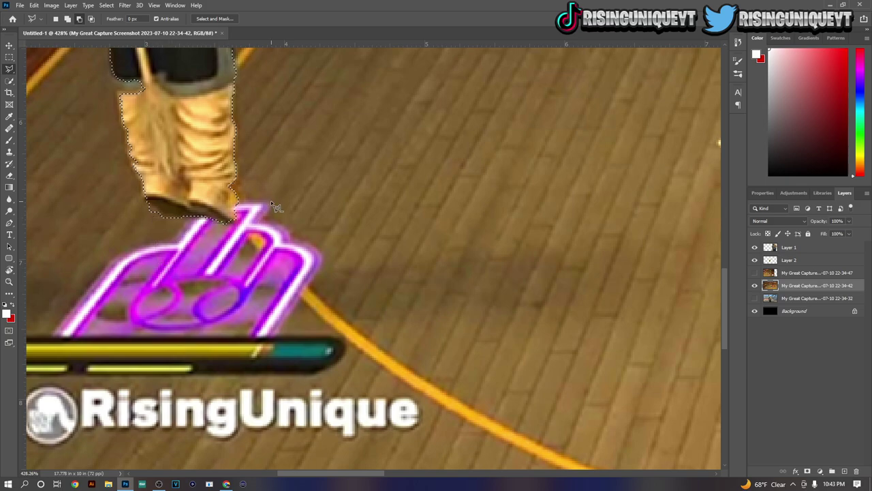
{"action": "scroll", "coordinate": [75, 169], "scroll_direction": "up", "scroll_amount": 3}
{"action": "left_click_drag", "start_coordinate": [117, 129], "coordinate": [128, 175]}
{"action": "scroll", "coordinate": [129, 168], "scroll_direction": "up", "scroll_amount": 3}
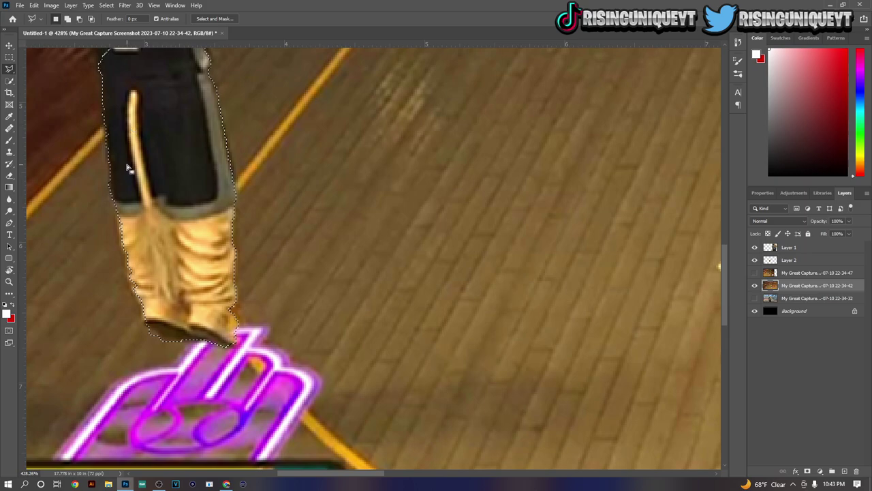
Step: Add the missed outer edge of the shooting lion's black jersey, beside the number, to the selection
{"action": "scroll", "coordinate": [127, 167], "scroll_direction": "up", "scroll_amount": 5}
{"action": "left_click", "coordinate": [81, 98], "text": "shift"}
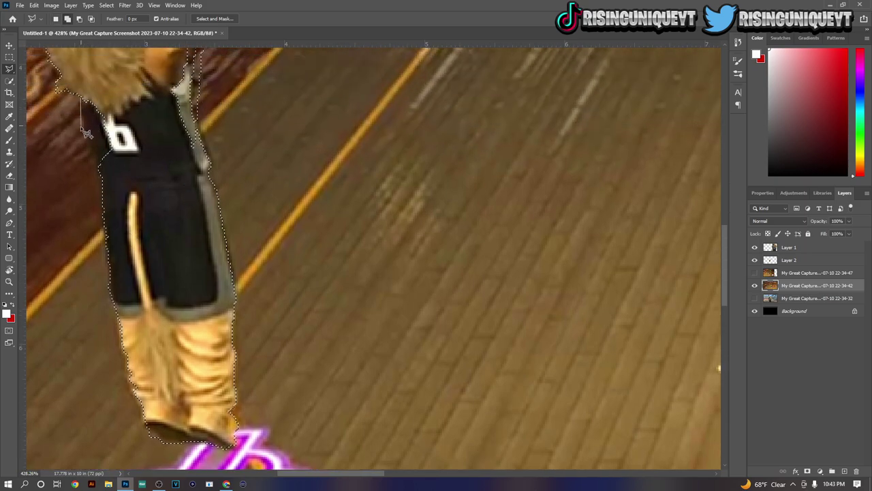
{"action": "left_click", "coordinate": [103, 176]}
{"action": "left_click", "coordinate": [119, 174]}
{"action": "double_click", "coordinate": [151, 120]}
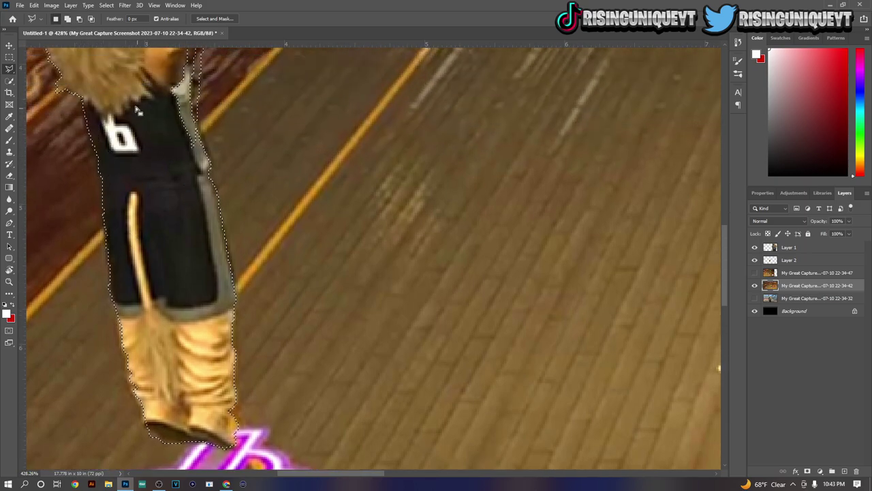
Step: Subtract the excess background between the shooting lion's raised arm and the side of its jersey from the selection
{"action": "scroll", "coordinate": [114, 98], "scroll_direction": "up", "scroll_amount": 2}
{"action": "scroll", "coordinate": [116, 100], "scroll_direction": "up", "scroll_amount": 3}
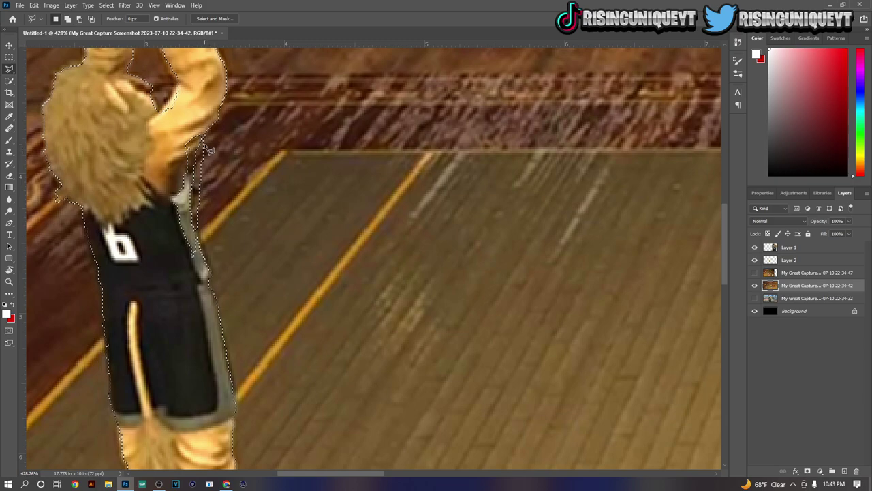
{"action": "mouse_move", "coordinate": [209, 138]}
{"action": "left_mouse_down"}
{"action": "mouse_move", "coordinate": [193, 223]}
{"action": "mouse_move", "coordinate": [236, 168]}
{"action": "mouse_move", "coordinate": [209, 140]}
{"action": "left_mouse_up"}
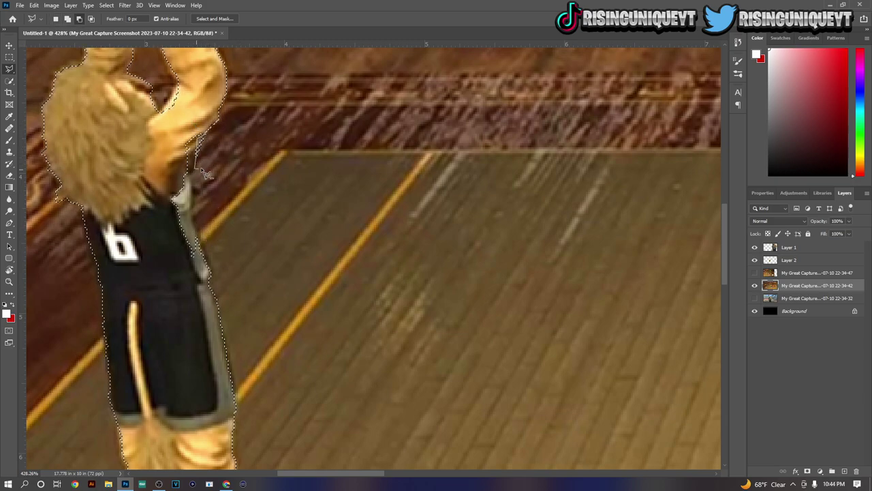
{"action": "double_click", "coordinate": [224, 151]}
{"action": "double_click", "coordinate": [203, 164]}
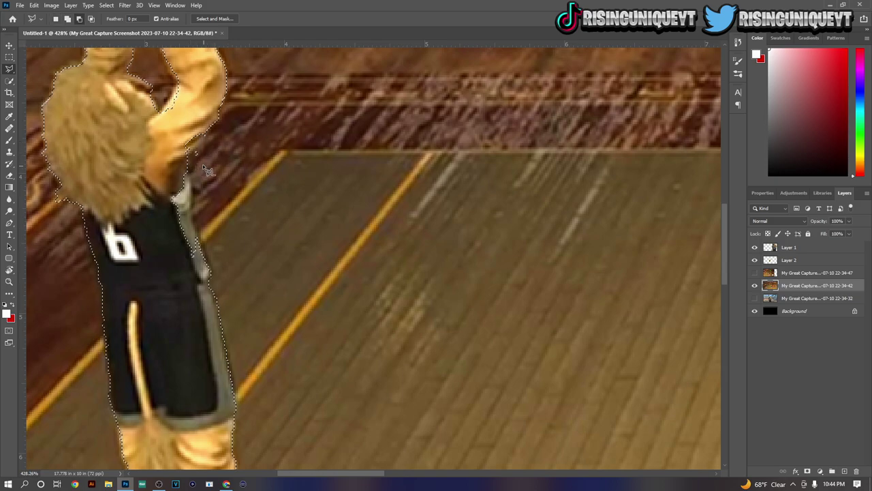
{"action": "left_click", "coordinate": [206, 133], "text": "shift"}
{"action": "left_click_drag", "start_coordinate": [199, 172], "coordinate": [202, 249]}
{"action": "left_click", "coordinate": [167, 278]}
{"action": "double_click", "coordinate": [145, 135]}
{"action": "left_click", "coordinate": [187, 223], "text": "shift"}
{"action": "left_click", "coordinate": [200, 255]}
{"action": "left_click", "coordinate": [188, 272]}
{"action": "left_click_drag", "start_coordinate": [174, 261], "coordinate": [174, 261]}
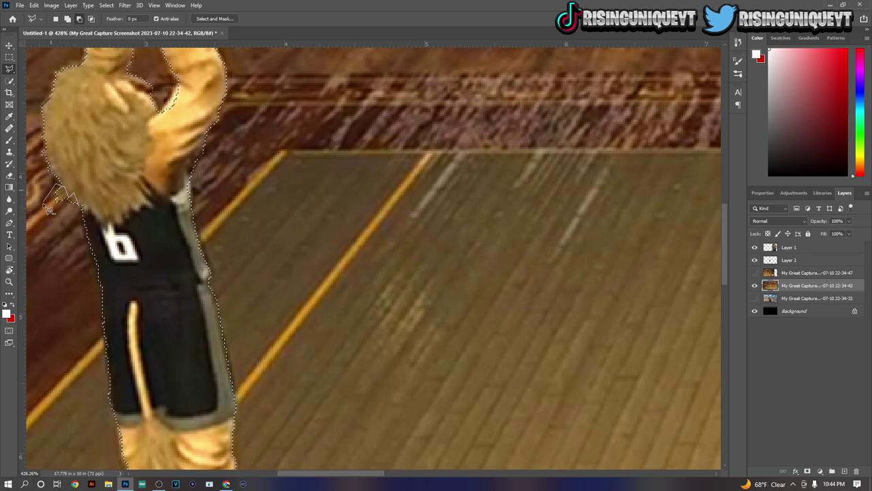
Step: Subtract the excess background along the lower outer edge of the shooting lion's mane from the selection
{"action": "scroll", "coordinate": [62, 205], "scroll_direction": "up", "scroll_amount": 1}
{"action": "mouse_move", "coordinate": [173, 143]}
{"action": "left_mouse_down"}
{"action": "mouse_move", "coordinate": [158, 158]}
{"action": "mouse_move", "coordinate": [181, 144]}
{"action": "left_mouse_up"}
{"action": "double_click", "coordinate": [188, 108]}
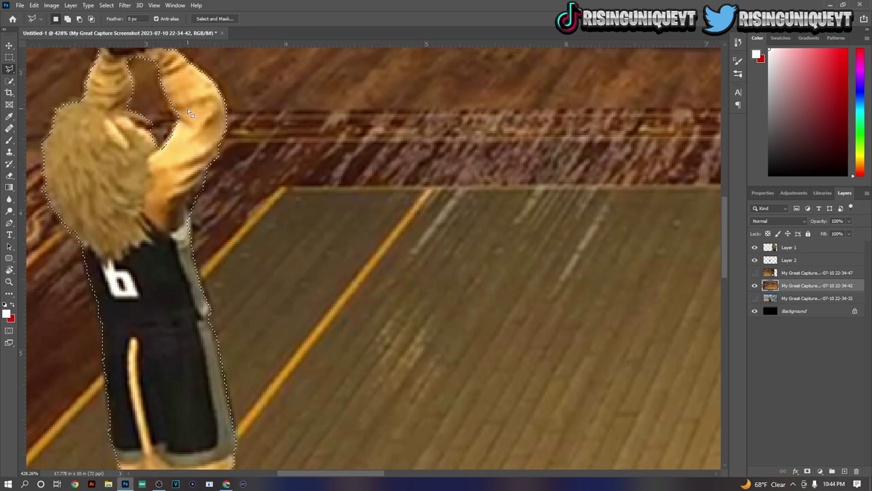
Step: Copy the selected shooting lion and its basketball from the 22-34-42 screenshot to a new layer
{"action": "scroll", "coordinate": [157, 119], "scroll_direction": "down", "scroll_amount": 3}
{"action": "scroll", "coordinate": [161, 127], "scroll_direction": "down", "scroll_amount": 4}
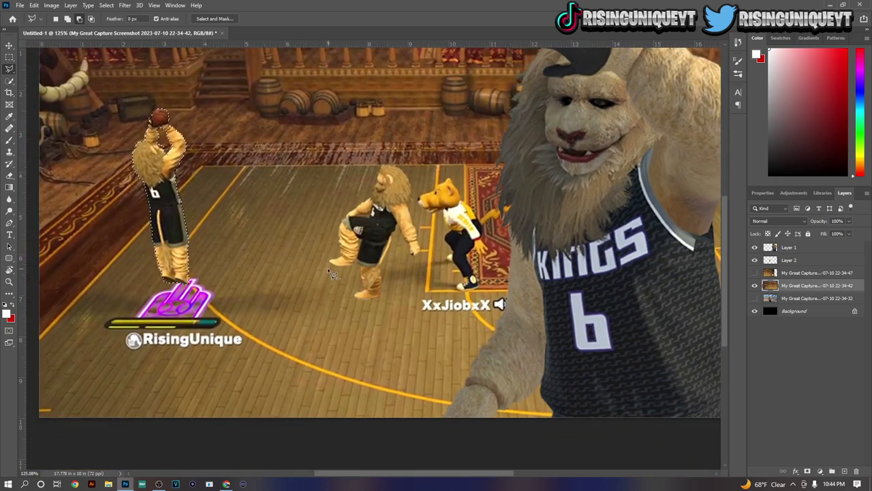
{"action": "scroll", "coordinate": [334, 270], "scroll_direction": "down", "scroll_amount": 2}
{"action": "scroll", "coordinate": [377, 264], "scroll_direction": "up", "scroll_amount": 1}
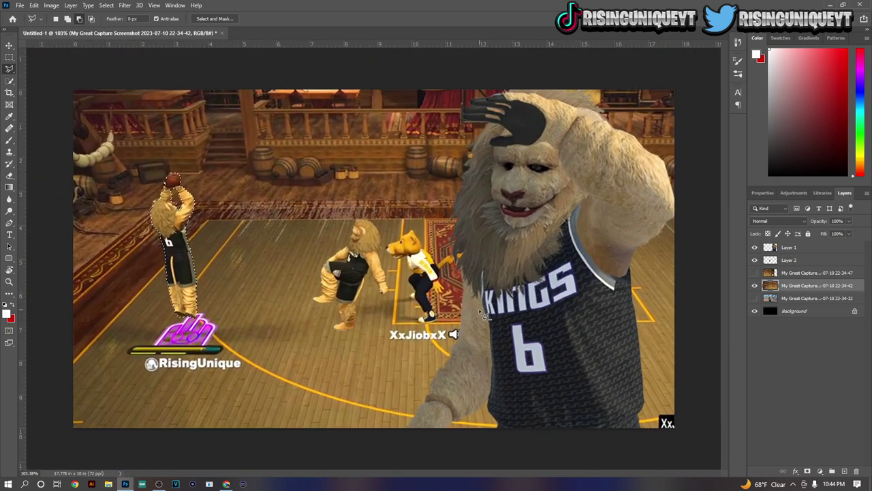
{"action": "key", "text": "ctrl+u"}
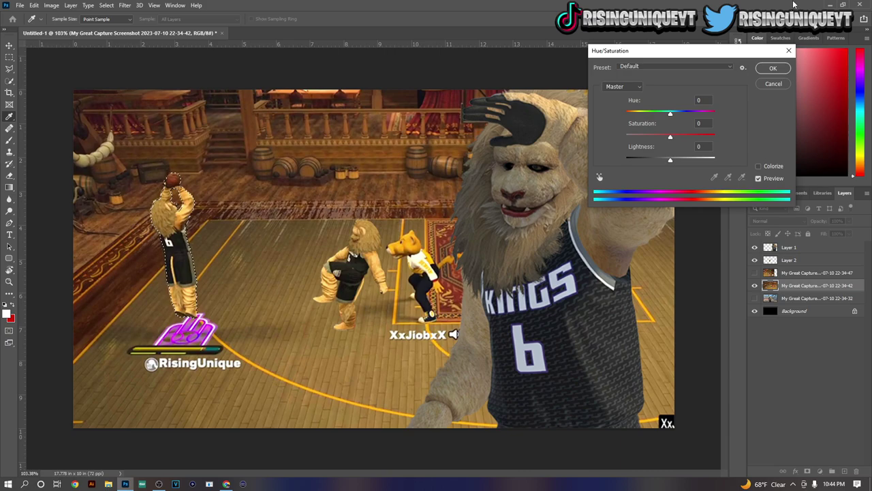
{"action": "left_click", "coordinate": [777, 81]}
{"action": "key", "text": "ctrl+j"}
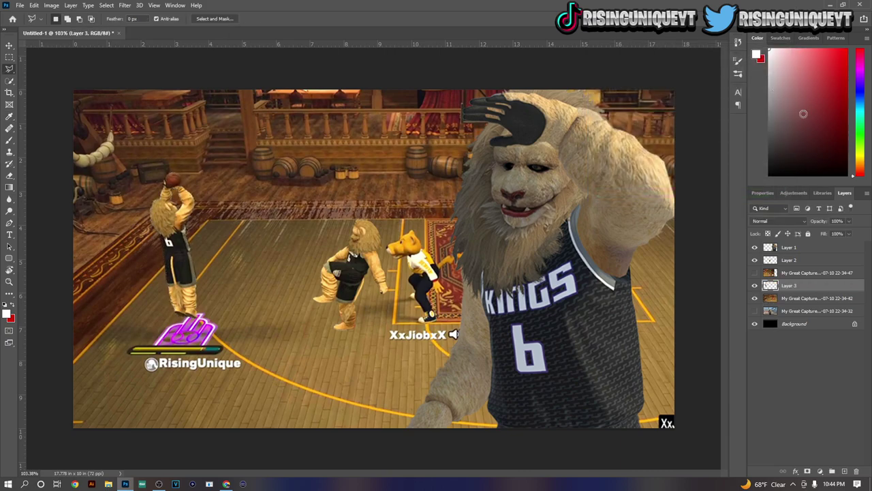
Step: Show the 22-34-47 screenshot, scale it together with Layer 2 to 155.21%, and reposition both so the dancing lion stands beside the large lion
{"action": "left_click", "coordinate": [755, 273]}
{"action": "left_click", "coordinate": [783, 275]}
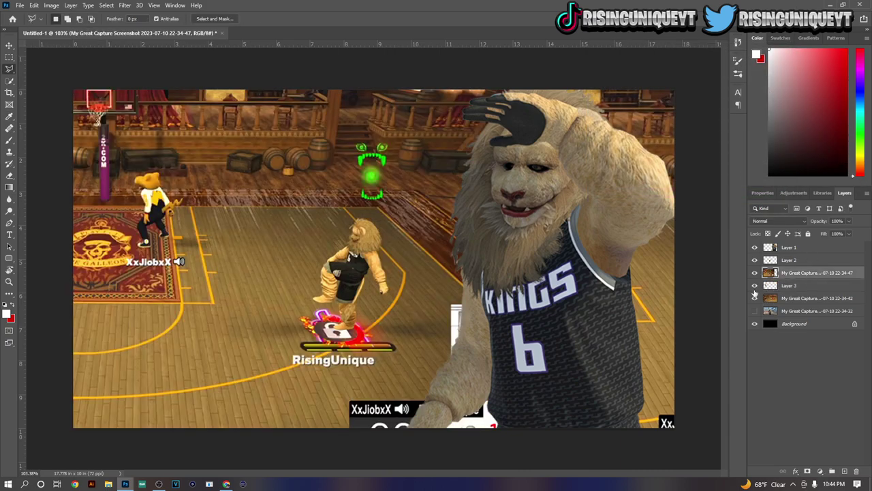
{"action": "key", "text": "v"}
{"action": "key", "text": "ctrl+t"}
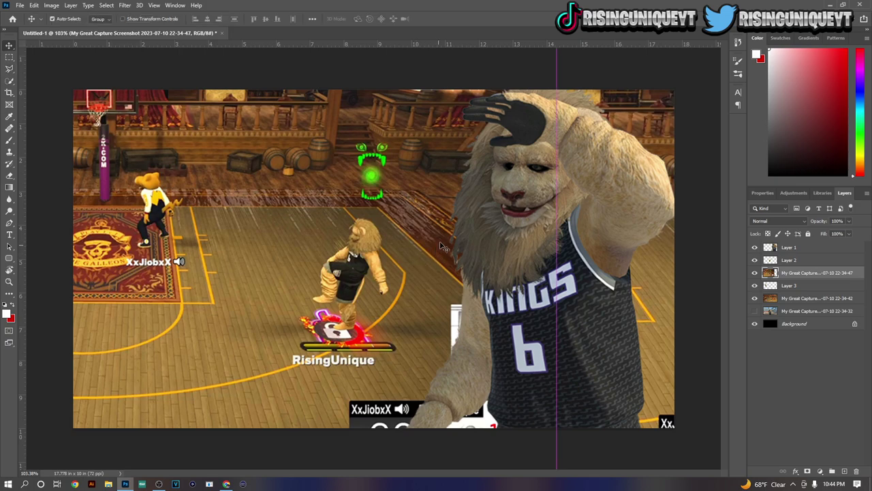
{"action": "key", "text": "ctrl+0"}
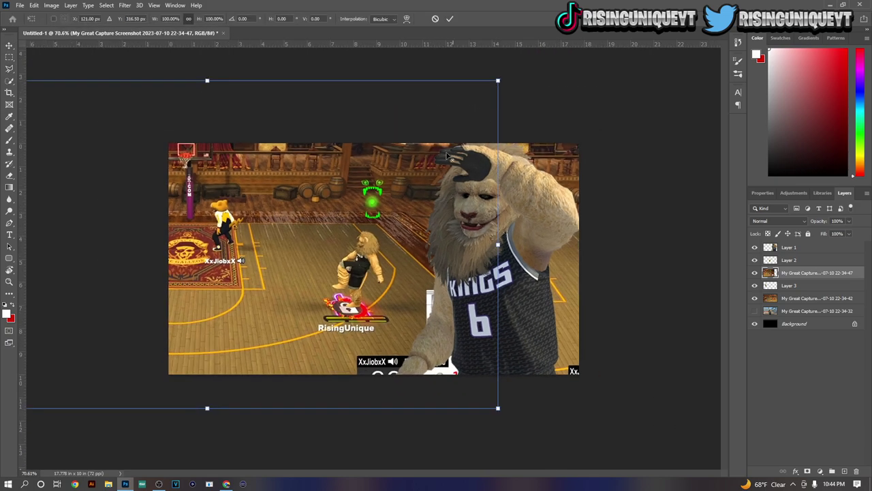
{"action": "key", "text": "Return"}
{"action": "left_click", "coordinate": [809, 261], "text": "ctrl"}
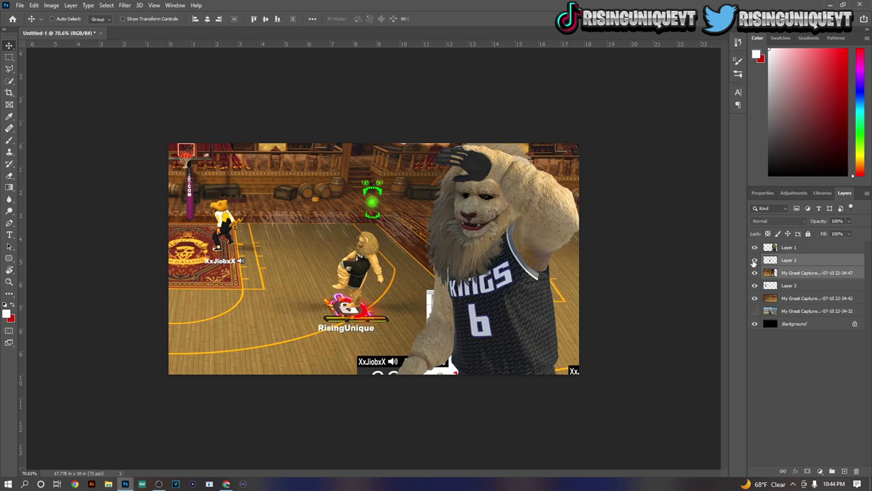
{"action": "key", "text": "ctrl+t"}
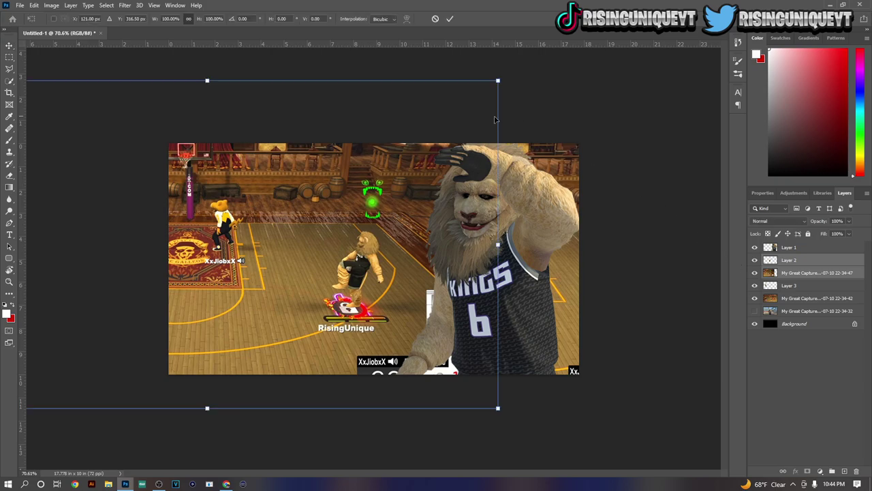
{"action": "left_click_drag", "start_coordinate": [497, 82], "coordinate": [658, 2]}
{"action": "left_click_drag", "start_coordinate": [546, 160], "coordinate": [486, 142]}
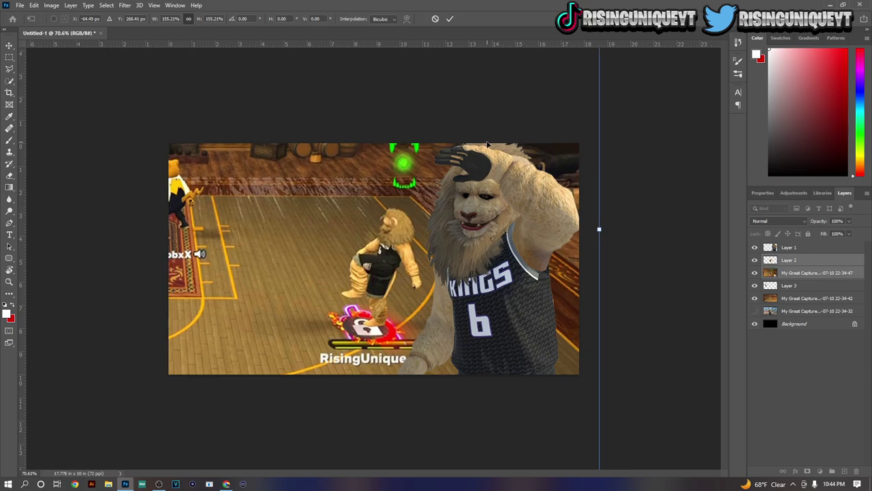
{"action": "key", "text": "Return"}
Step: Copy a full-height vertical strip around the dancing lion from the 22-34-47 screenshot to a new layer and delete the original screenshot layer
{"action": "left_click", "coordinate": [800, 302]}
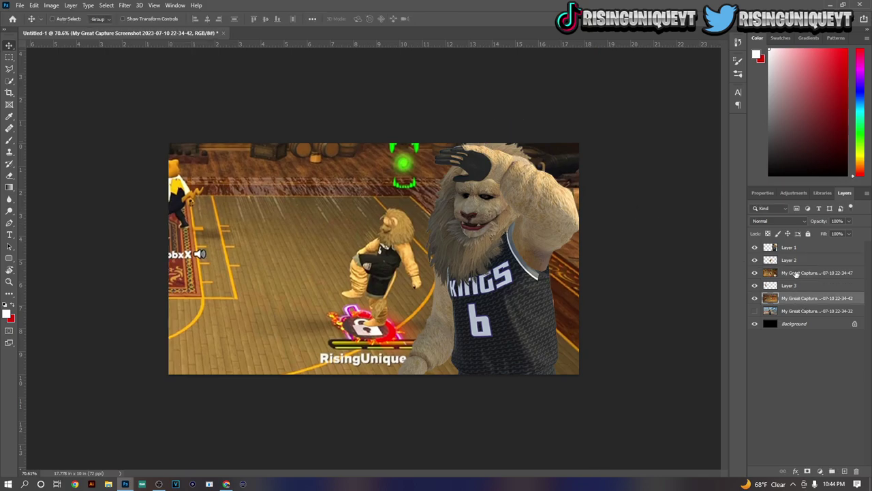
{"action": "left_click", "coordinate": [796, 273]}
{"action": "left_click", "coordinate": [9, 59]}
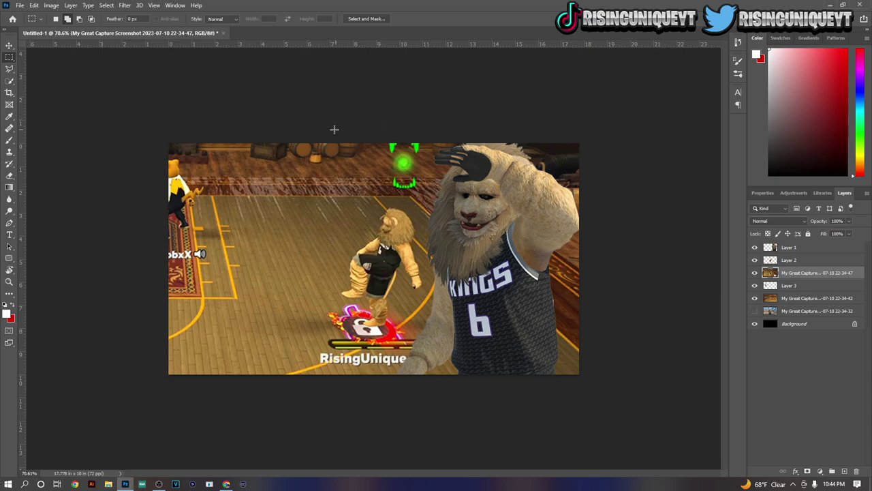
{"action": "left_click_drag", "start_coordinate": [325, 131], "coordinate": [460, 470]}
{"action": "left_click_drag", "start_coordinate": [310, 133], "coordinate": [465, 464]}
{"action": "key", "text": "ctrl+j"}
{"action": "left_click", "coordinate": [792, 288]}
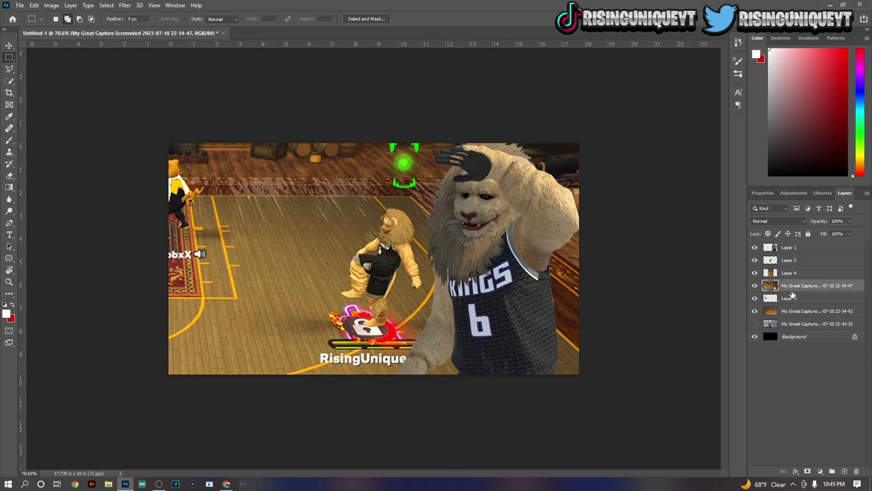
{"action": "key", "text": "Delete"}
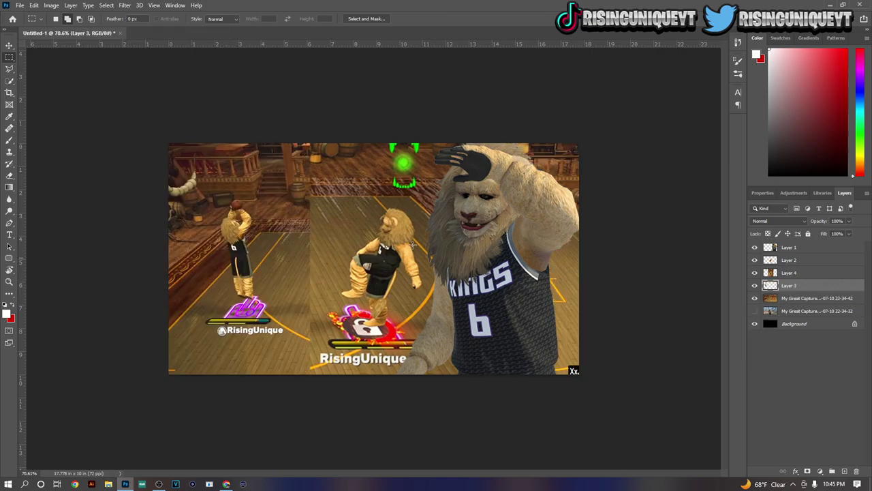
Step: Scale Layer 3 and the 22-34-42 screenshot together to 148.04% and position the shooting lion beside the dancing lion's strip
{"action": "left_click", "coordinate": [788, 300]}
{"action": "left_click", "coordinate": [755, 299]}
{"action": "left_click", "coordinate": [755, 298]}
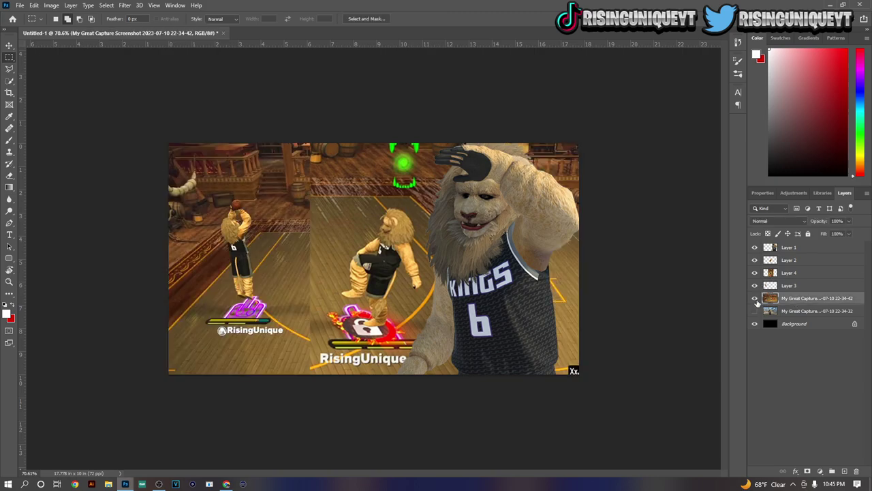
{"action": "left_click", "coordinate": [788, 286]}
{"action": "key", "text": "ctrl+t"}
{"action": "key", "text": "ctrl+0"}
{"action": "left_click_drag", "start_coordinate": [629, 130], "coordinate": [593, 179]}
{"action": "key", "text": "ctrl+0"}
{"action": "left_click_drag", "start_coordinate": [195, 92], "coordinate": [234, 123]}
{"action": "left_click_drag", "start_coordinate": [335, 172], "coordinate": [312, 184]}
{"action": "key", "text": "Return"}
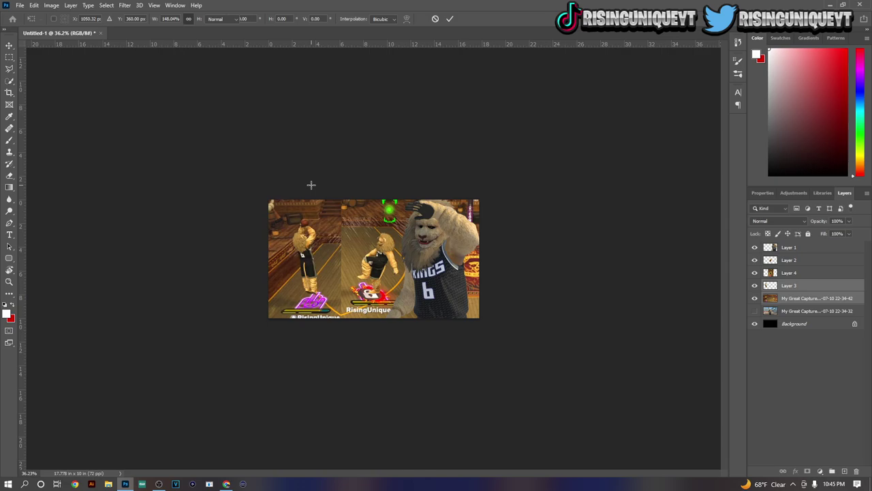
{"action": "scroll", "coordinate": [311, 186], "scroll_direction": "up", "scroll_amount": 8}
{"action": "key", "text": "v"}
{"action": "left_click_drag", "start_coordinate": [244, 280], "coordinate": [239, 276]}
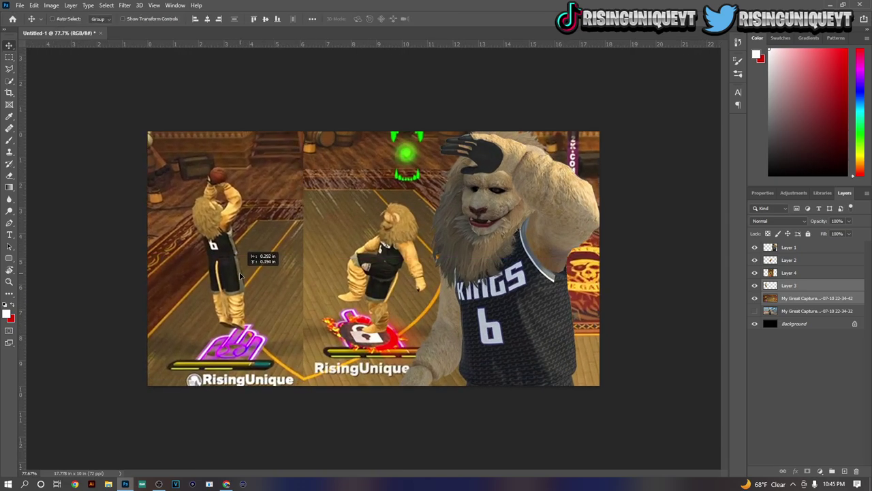
Step: Delete the full-height part of the 22-34-42 screenshot behind the large lion, a rectangle about 6.2 by 10 inches
{"action": "left_click", "coordinate": [816, 299]}
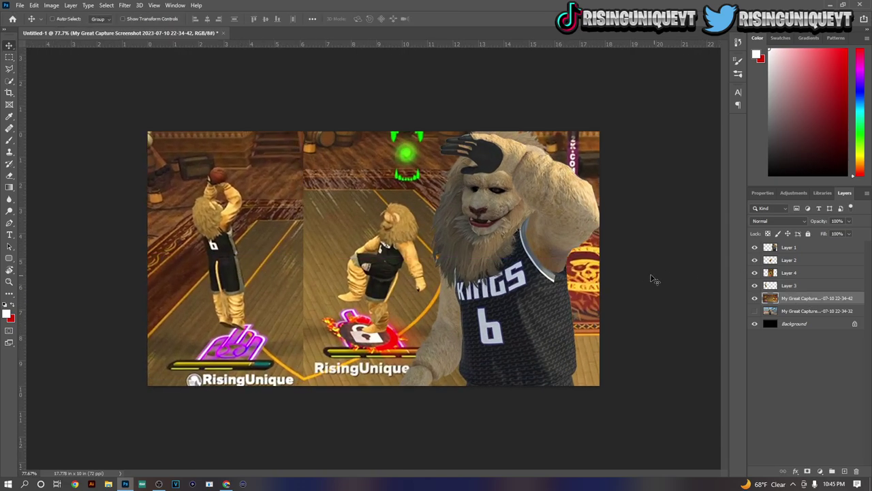
{"action": "left_click", "coordinate": [9, 57]}
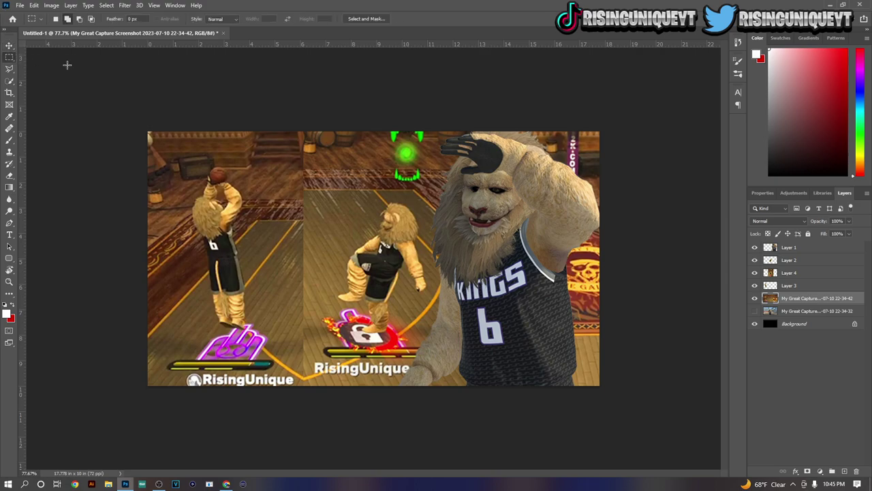
{"action": "left_click_drag", "start_coordinate": [308, 115], "coordinate": [518, 255]}
{"action": "key", "text": "ctrl+d"}
{"action": "left_click_drag", "start_coordinate": [442, 102], "coordinate": [654, 403]}
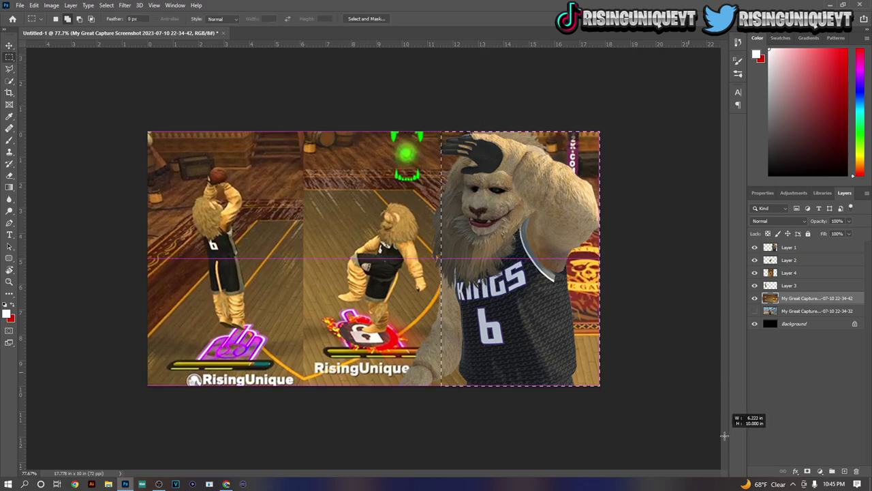
{"action": "key", "text": "Delete"}
{"action": "left_click", "coordinate": [643, 399]}
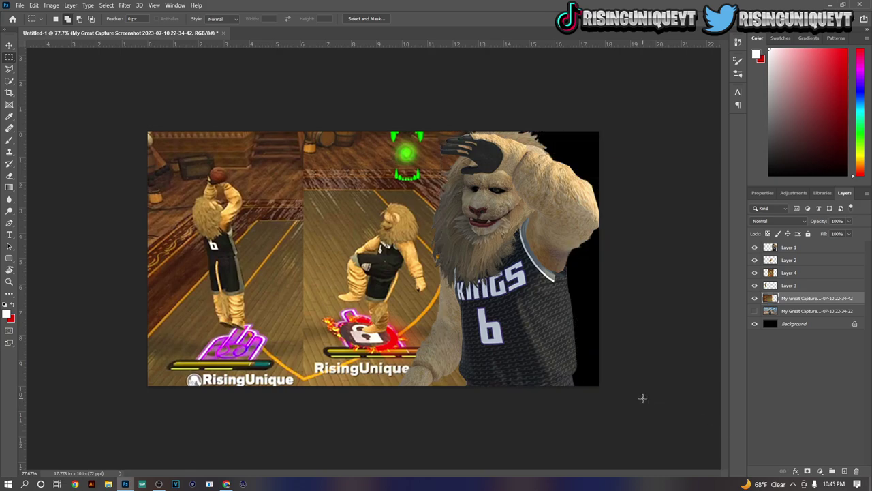
{"action": "key", "text": "ctrl+z"}
{"action": "key", "text": "ctrl+z"}
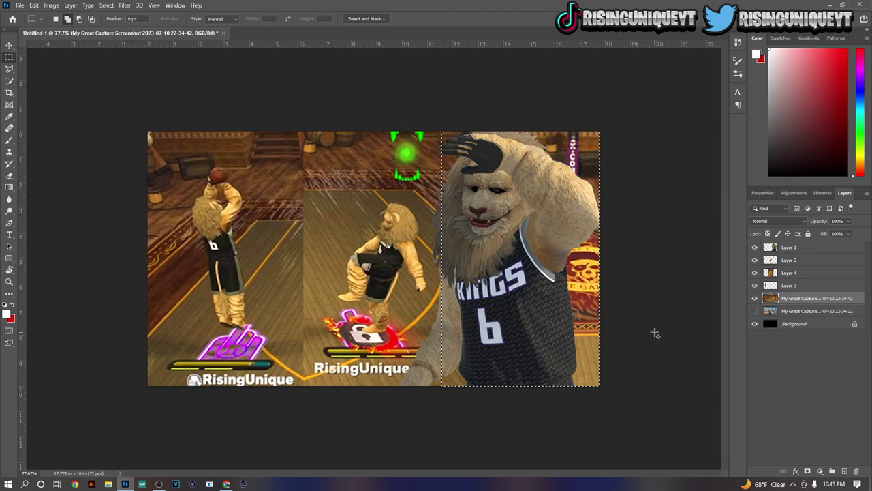
{"action": "key", "text": "Delete"}
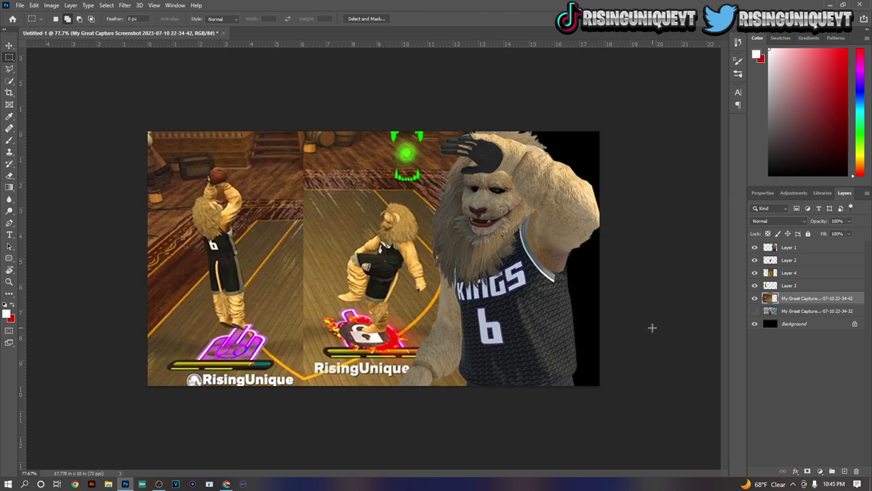
{"action": "left_click", "coordinate": [792, 286]}
{"action": "left_click", "coordinate": [794, 274], "text": "shift"}
{"action": "key", "text": "v"}
{"action": "key", "text": "Up"}
{"action": "key", "text": "Up"}
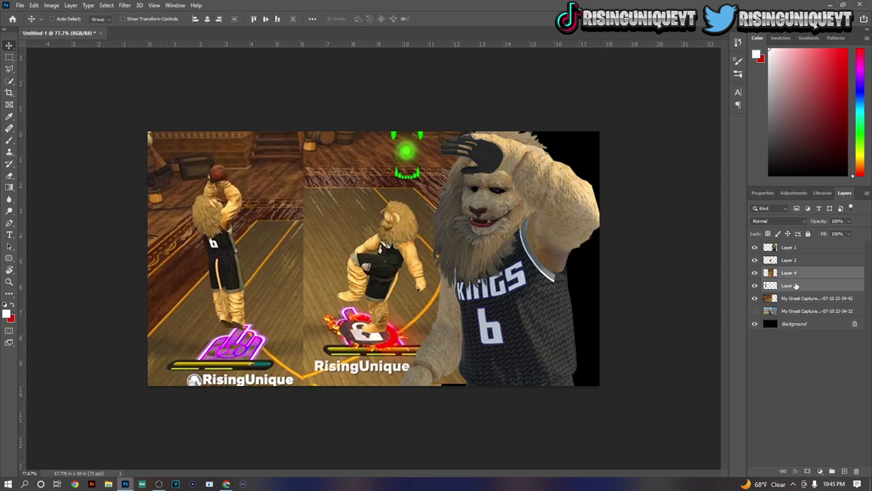
{"action": "key", "text": "ctrl+z"}
Step: Nudge Layer 3 and the 22-34-42 screenshot up together until the shooting lion's name tag lines up with the dancing lion's name tag
{"action": "left_click", "coordinate": [801, 288]}
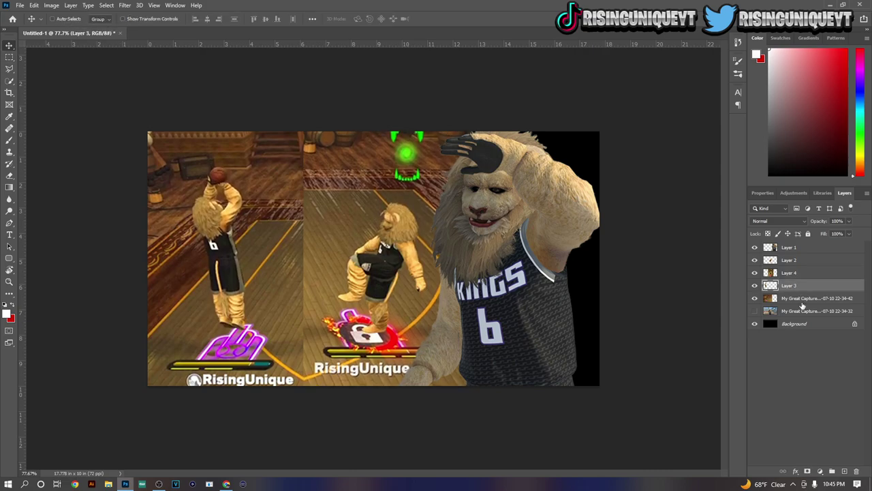
{"action": "left_click", "coordinate": [802, 302], "text": "shift"}
{"action": "key", "text": "Up"}
{"action": "key", "text": "Up"}
{"action": "key", "text": "Up"}
{"action": "key", "text": "Up"}
{"action": "key", "text": "Up"}
{"action": "key", "text": "Up"}
{"action": "key", "text": "Up"}
{"action": "key", "text": "Up"}
{"action": "key", "text": "Up"}
{"action": "key", "text": "Up"}
{"action": "key", "text": "Up"}
{"action": "key", "text": "Up"}
{"action": "key", "text": "Up"}
{"action": "key", "text": "Up"}
{"action": "key", "text": "Up"}
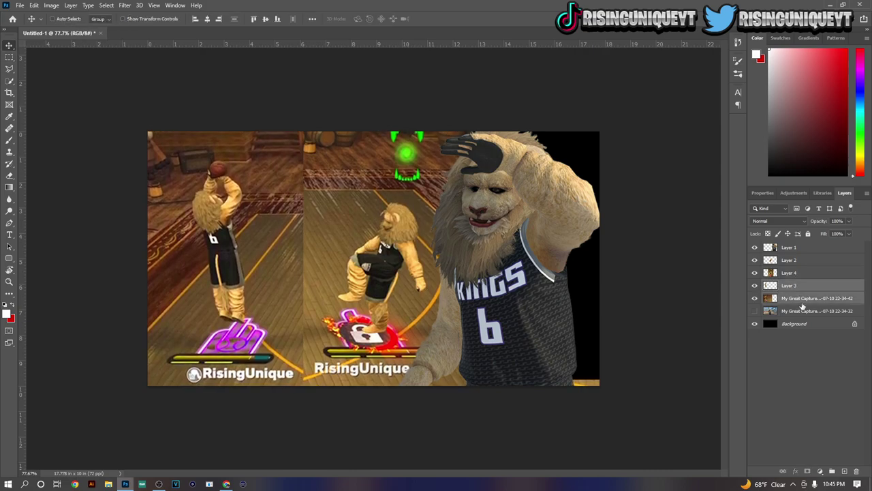
{"action": "key", "text": "Up"}
{"action": "key", "text": "Up"}
{"action": "key", "text": "Up"}
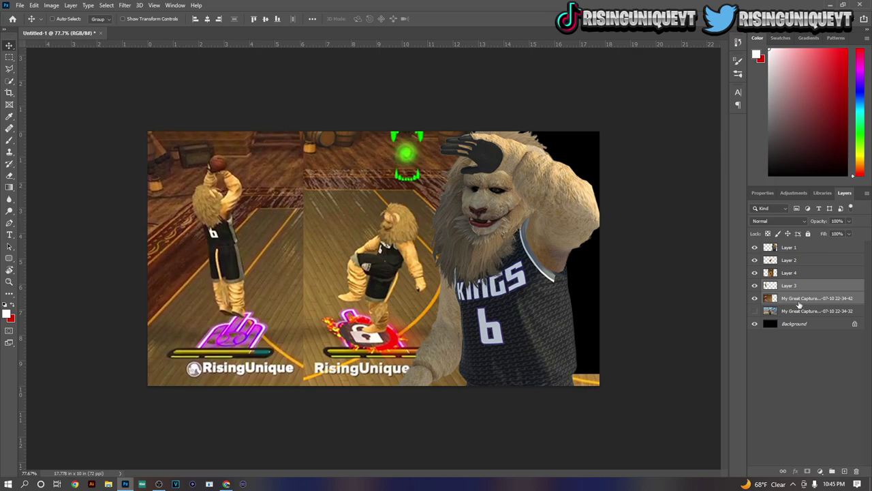
Step: Delete the leftover lower-right corner of the 22-34-42 screenshot and remove the hidden 22-34-32 screenshot layer
{"action": "key", "text": "m"}
{"action": "left_click_drag", "start_coordinate": [631, 289], "coordinate": [545, 454]}
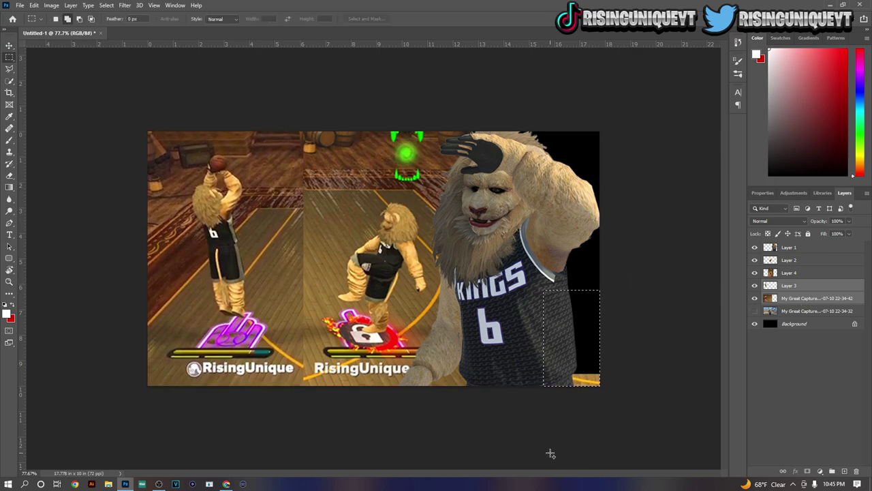
{"action": "left_click", "coordinate": [799, 303]}
{"action": "key", "text": "Delete"}
{"action": "key", "text": "ctrl+d"}
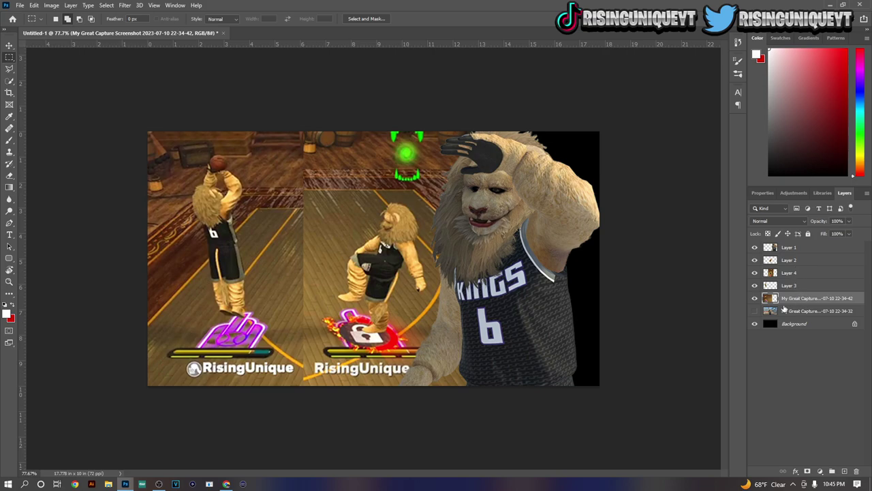
{"action": "left_click", "coordinate": [804, 313]}
{"action": "key", "text": "Delete"}
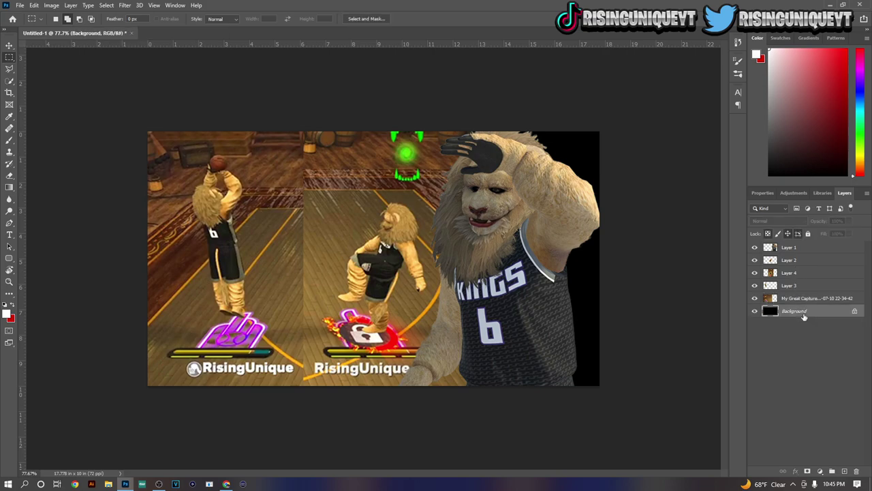
Step: Start a Camera Raw filter on Layer 1 with exposure +0.95, contrast +33, highlights +10 and shadows +11
{"action": "left_click", "coordinate": [815, 249]}
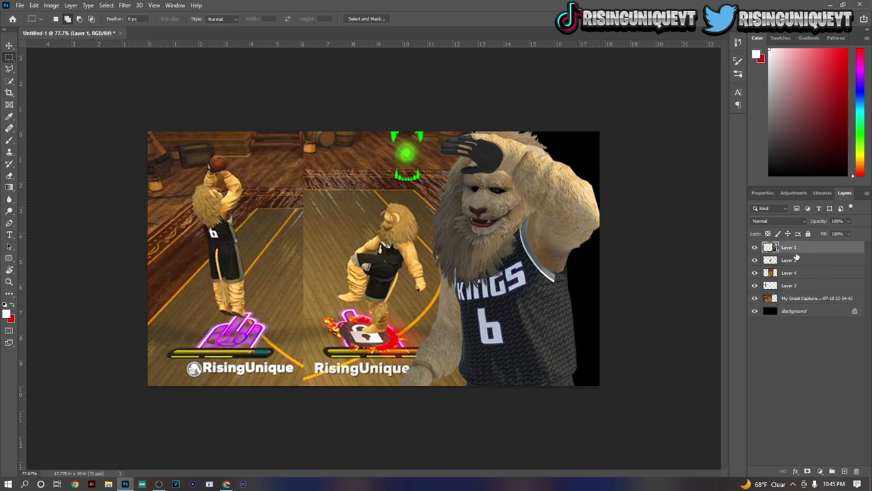
{"action": "double_click", "coordinate": [755, 273]}
{"action": "left_click", "coordinate": [758, 293]}
{"action": "left_click", "coordinate": [758, 293]}
{"action": "left_click", "coordinate": [126, 5]}
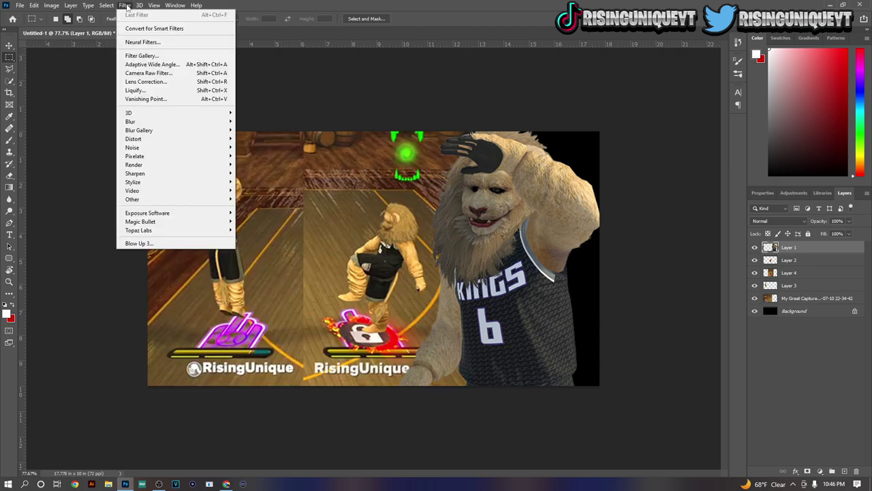
{"action": "left_click", "coordinate": [162, 73]}
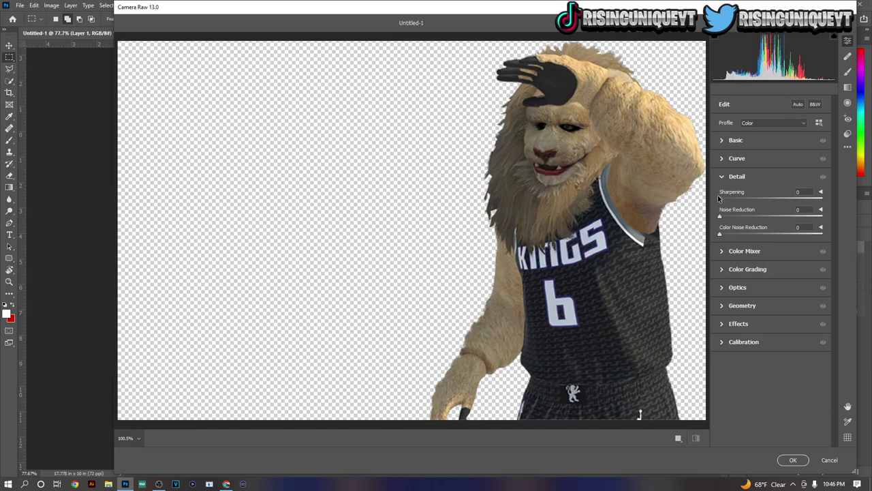
{"action": "left_click", "coordinate": [723, 146]}
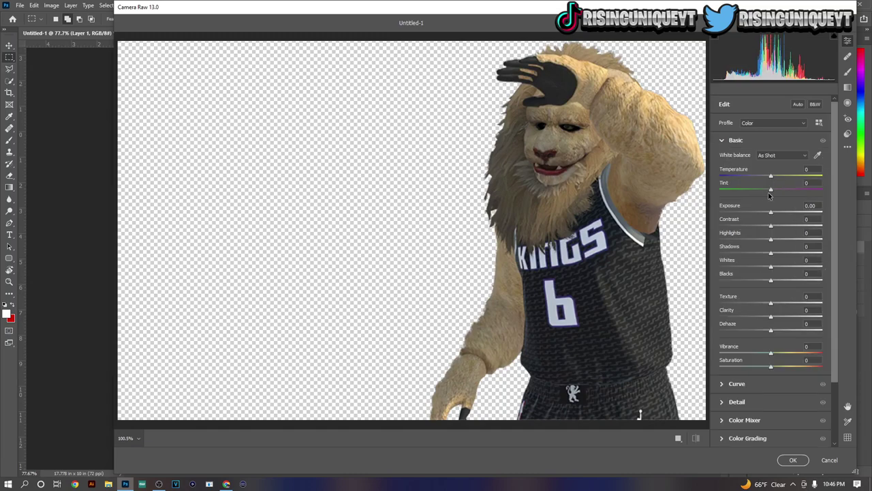
{"action": "mouse_move", "coordinate": [771, 213]}
{"action": "left_mouse_down"}
{"action": "mouse_move", "coordinate": [792, 212]}
{"action": "mouse_move", "coordinate": [780, 212]}
{"action": "left_mouse_up"}
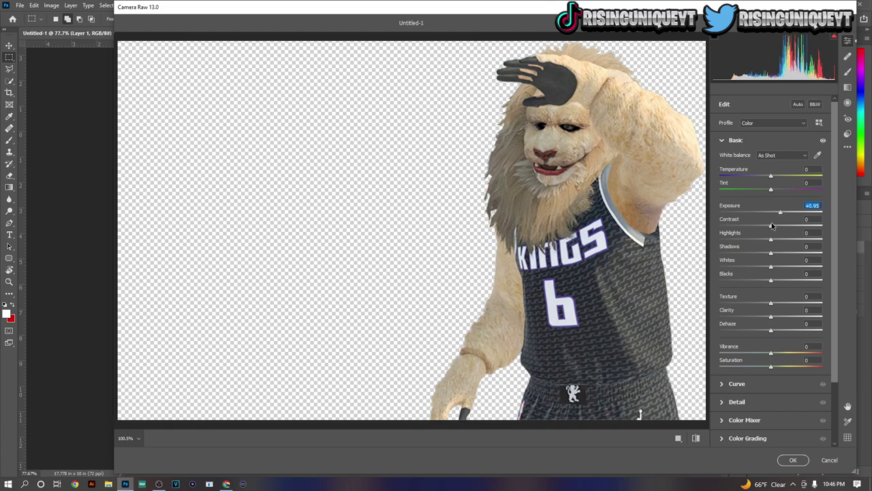
{"action": "left_click_drag", "start_coordinate": [773, 226], "coordinate": [777, 250]}
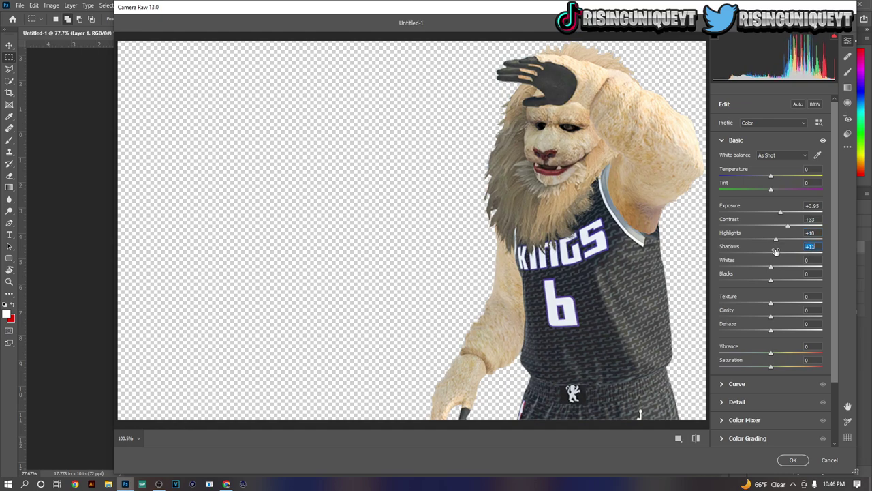
Step: Set the large lion's blacks to -24, texture to +100, clarity to +10, vibrance to +4 and saturation to +5
{"action": "left_click_drag", "start_coordinate": [771, 281], "coordinate": [824, 304]}
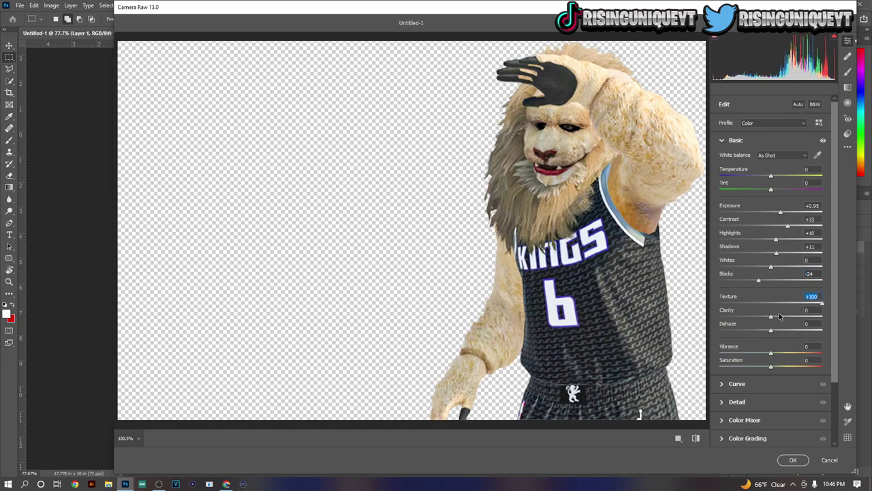
{"action": "left_click_drag", "start_coordinate": [772, 318], "coordinate": [776, 318]}
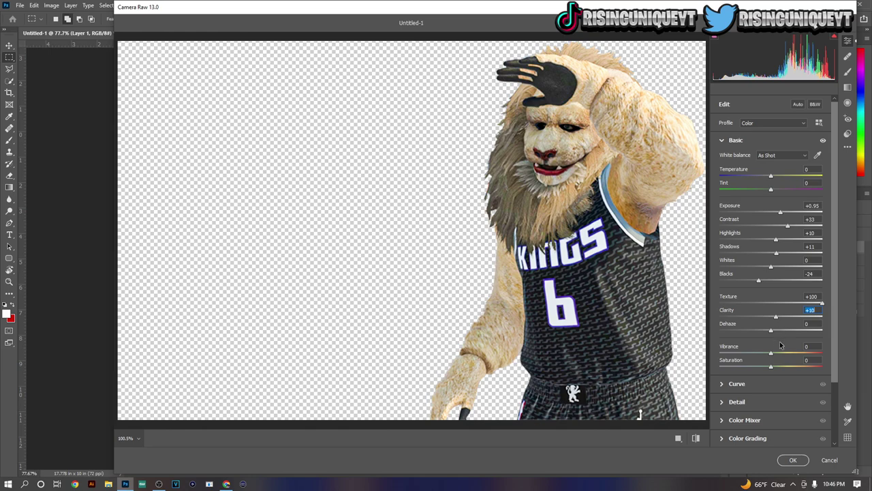
{"action": "left_click_drag", "start_coordinate": [773, 354], "coordinate": [777, 369]}
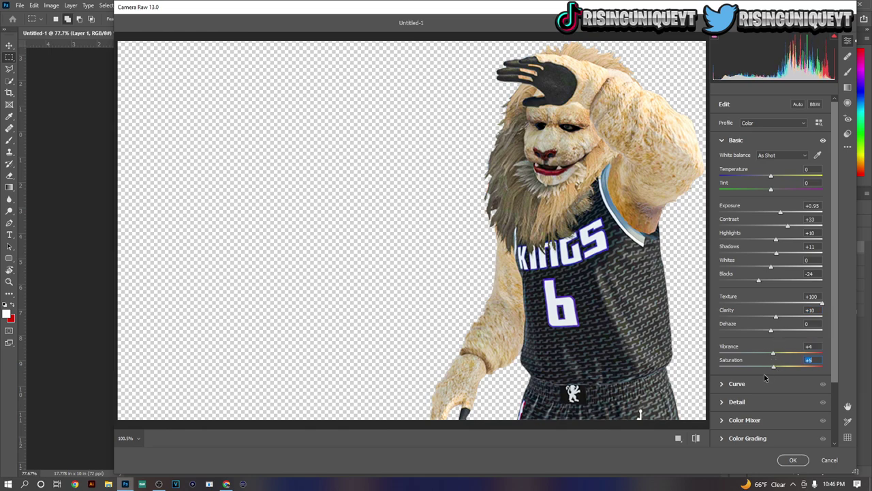
Step: Set noise reduction to 75 and apply the Camera Raw filter to the large lion
{"action": "left_click", "coordinate": [725, 403]}
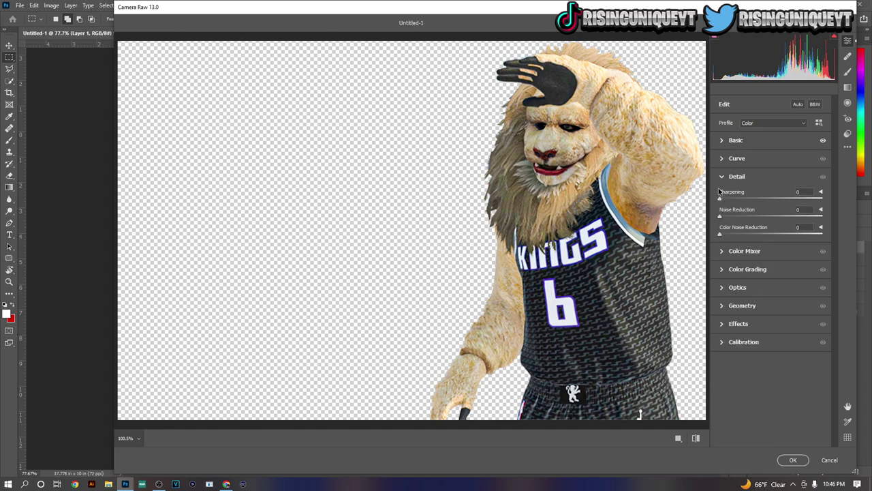
{"action": "left_click_drag", "start_coordinate": [721, 217], "coordinate": [796, 216]}
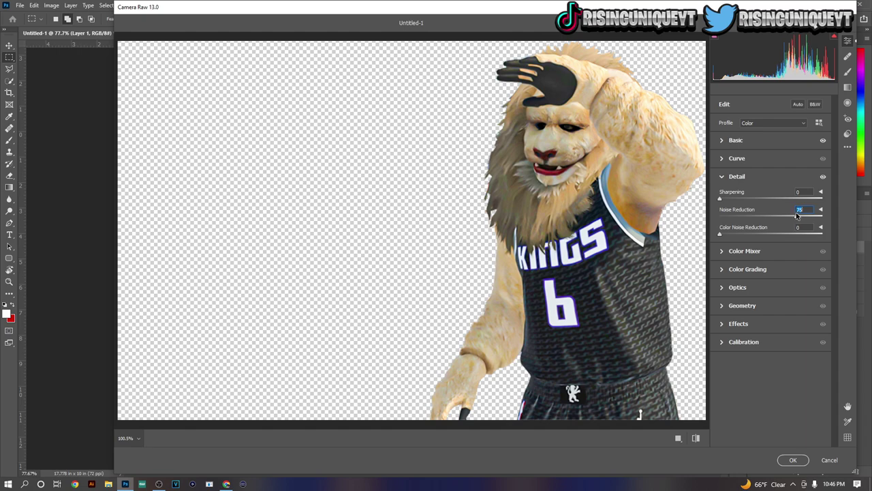
{"action": "left_click", "coordinate": [792, 460]}
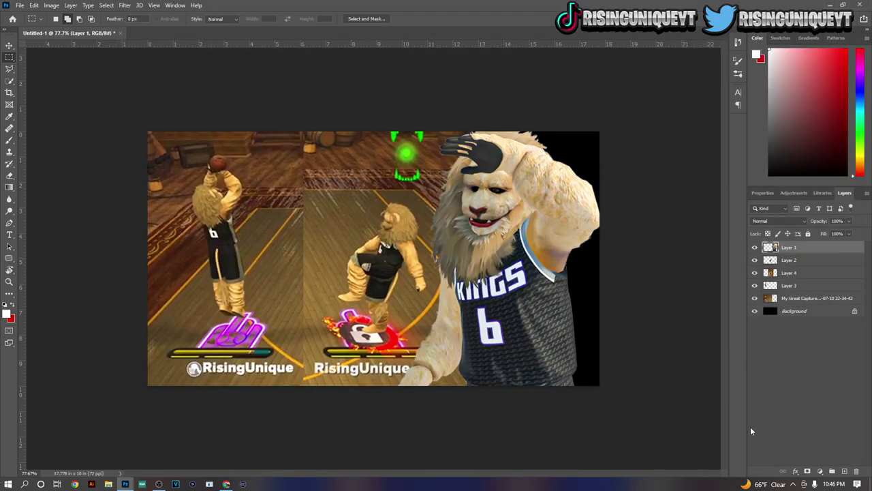
Step: Reapply the same Camera Raw filter to Layer 2, Layer 4, Layer 3 and the 22-34-42 screenshot layer
{"action": "left_click", "coordinate": [801, 263]}
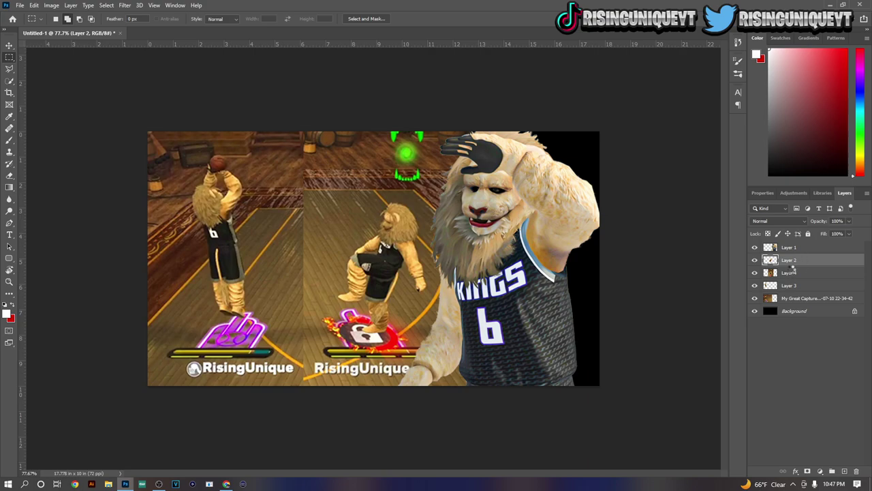
{"action": "left_click", "coordinate": [791, 274]}
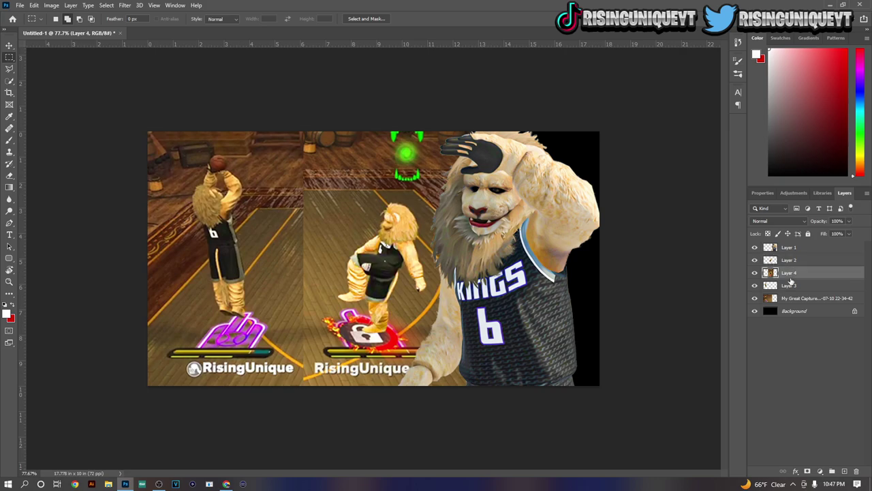
{"action": "left_click_drag", "start_coordinate": [791, 291], "coordinate": [793, 290]}
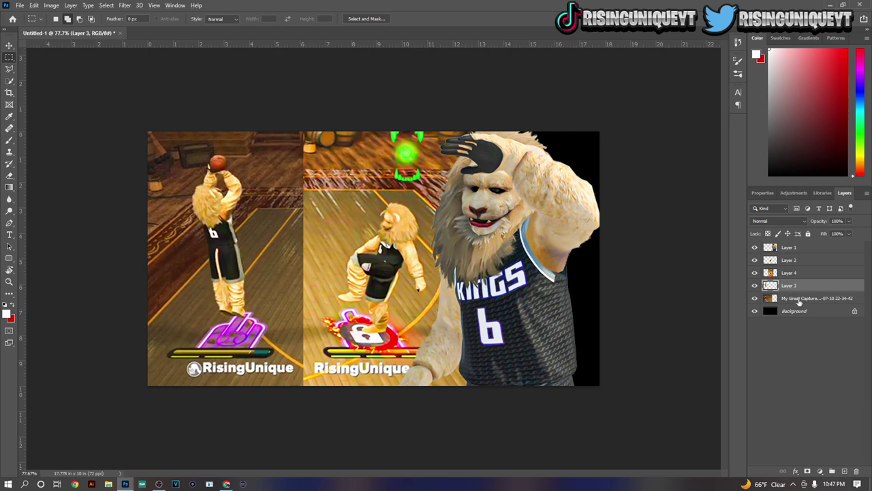
{"action": "left_click", "coordinate": [797, 297]}
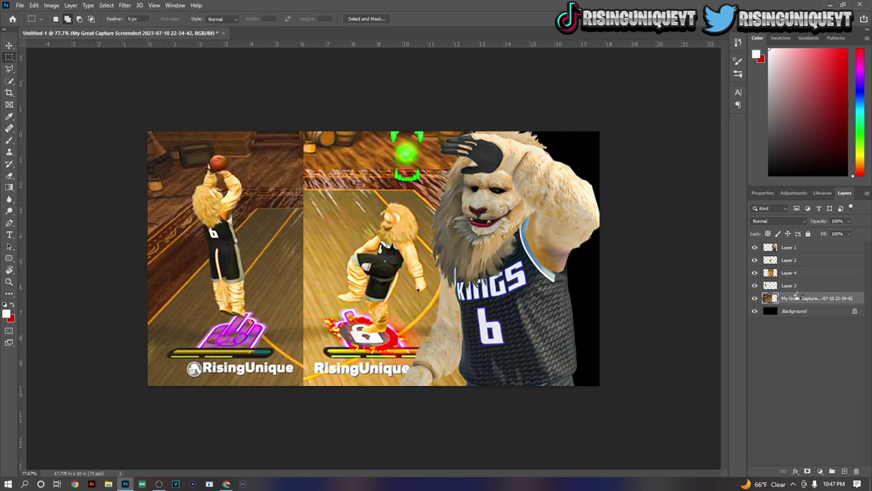
{"action": "left_click", "coordinate": [789, 343]}
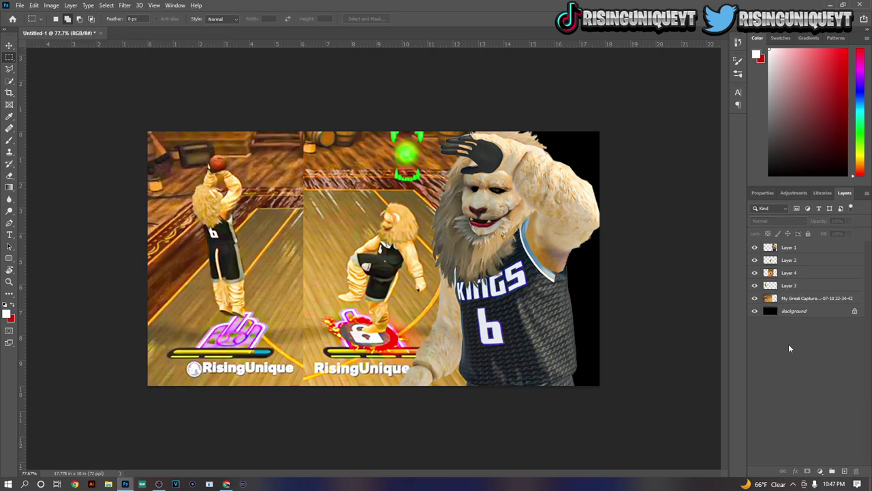
Step: Apply a Gaussian Blur with a 4.3-pixel radius to Layer 4, the strip behind the dancing lion
{"action": "left_click", "coordinate": [791, 275]}
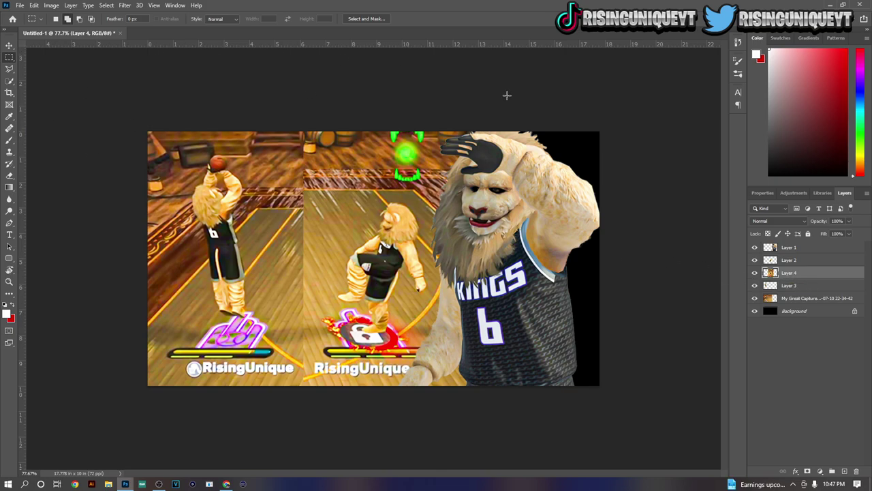
{"action": "left_click", "coordinate": [124, 5]}
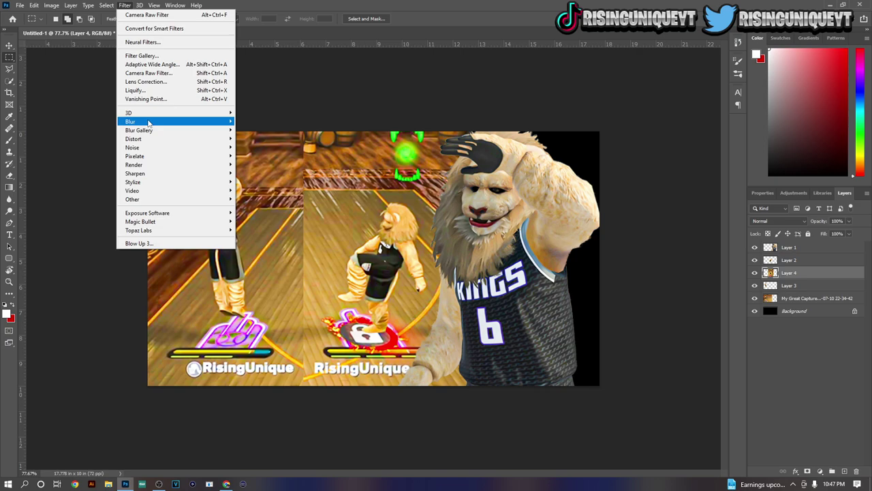
{"action": "mouse_move", "coordinate": [147, 122]}
{"action": "left_click", "coordinate": [251, 156]}
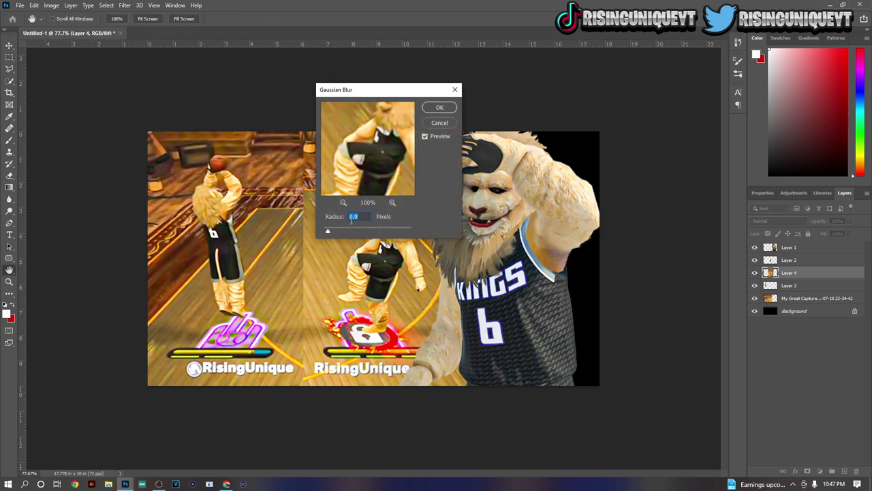
{"action": "left_click_drag", "start_coordinate": [328, 233], "coordinate": [344, 233]}
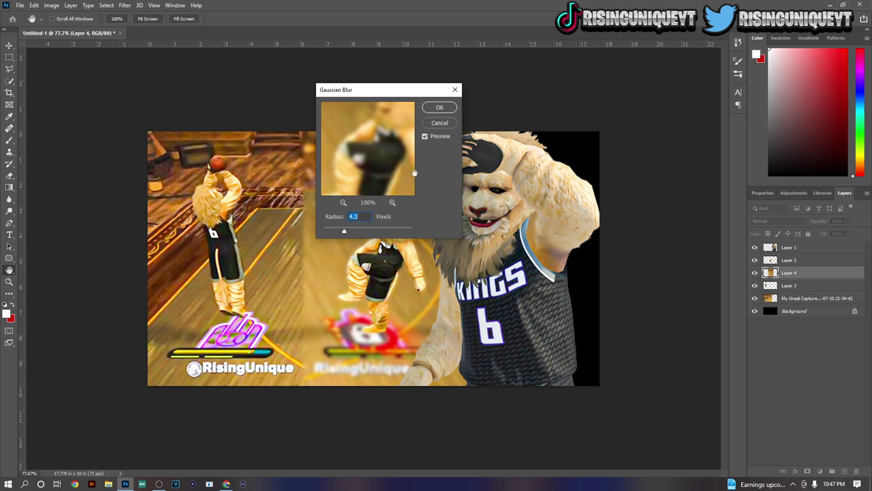
{"action": "left_click", "coordinate": [440, 108]}
Step: Apply the same Gaussian Blur to the 22-34-42 screenshot and delete its stray pixels along the canvas's right edge
{"action": "left_click", "coordinate": [793, 303]}
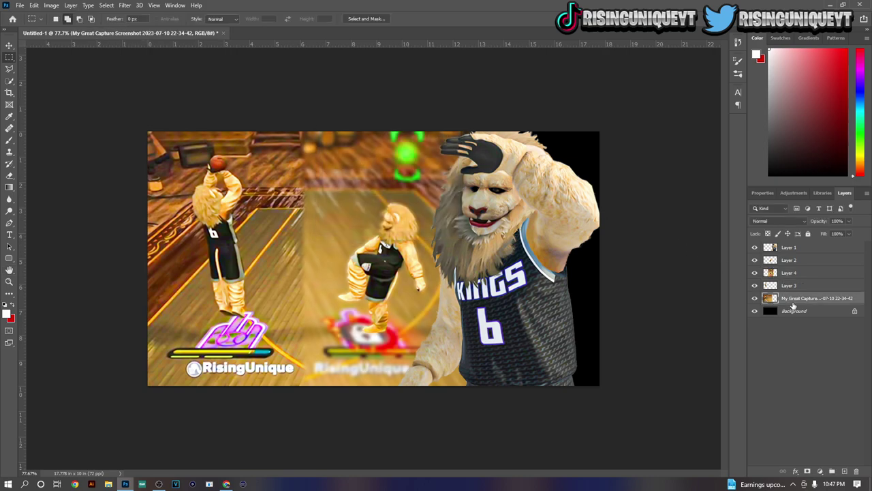
{"action": "key", "text": "ctrl+f"}
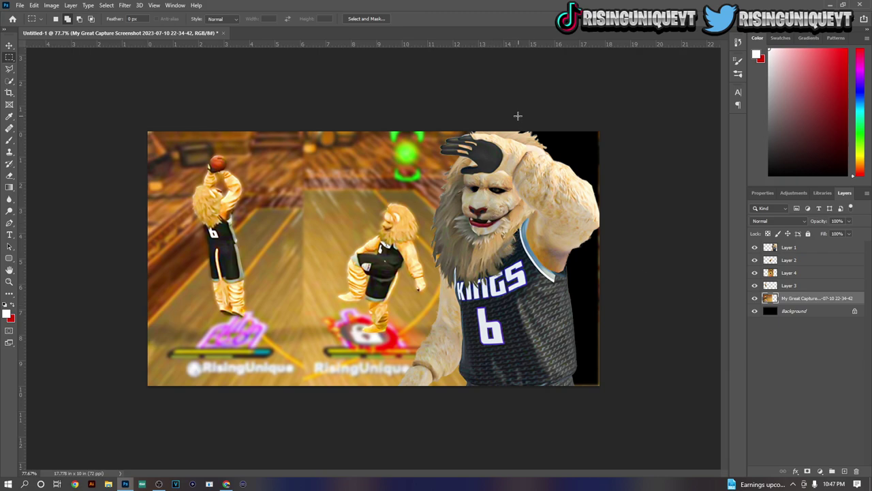
{"action": "left_click_drag", "start_coordinate": [515, 117], "coordinate": [648, 463]}
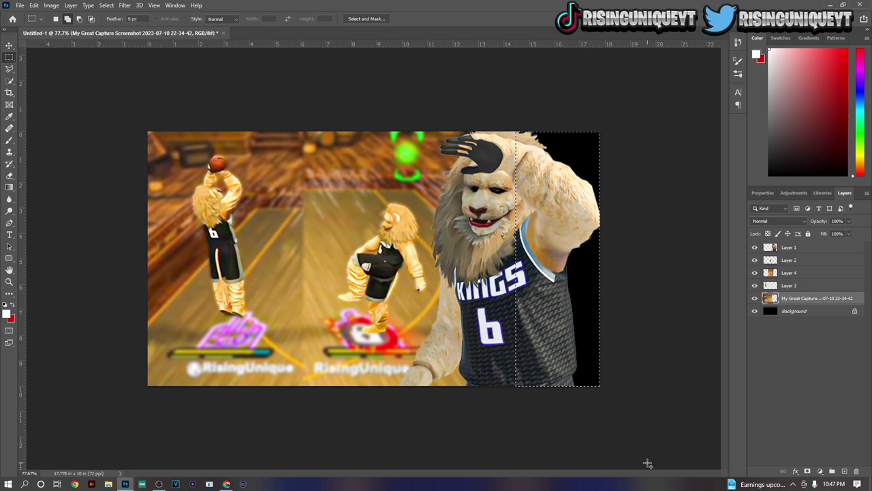
{"action": "left_click", "coordinate": [648, 462]}
Step: Open the recent file Magsrxs NBA2K23 pack.psd and hide its Thumbnail pack cover2 and design pack title layers
{"action": "left_click", "coordinate": [17, 5]}
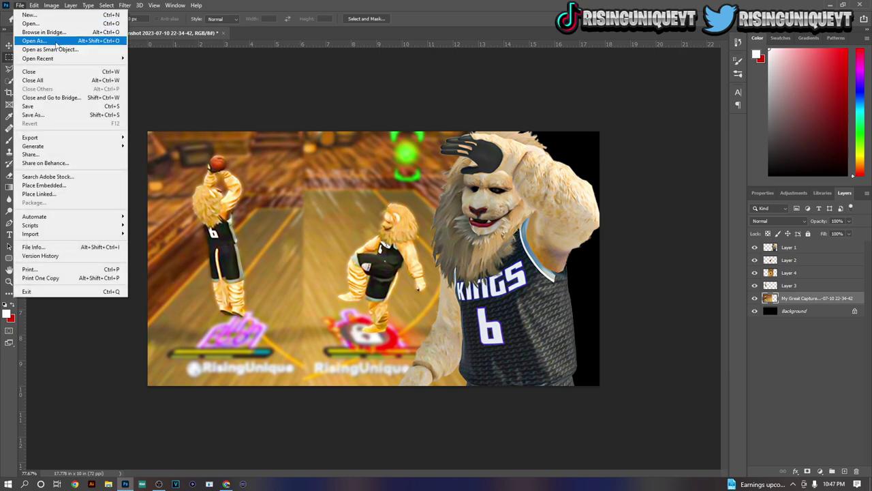
{"action": "mouse_move", "coordinate": [41, 58]}
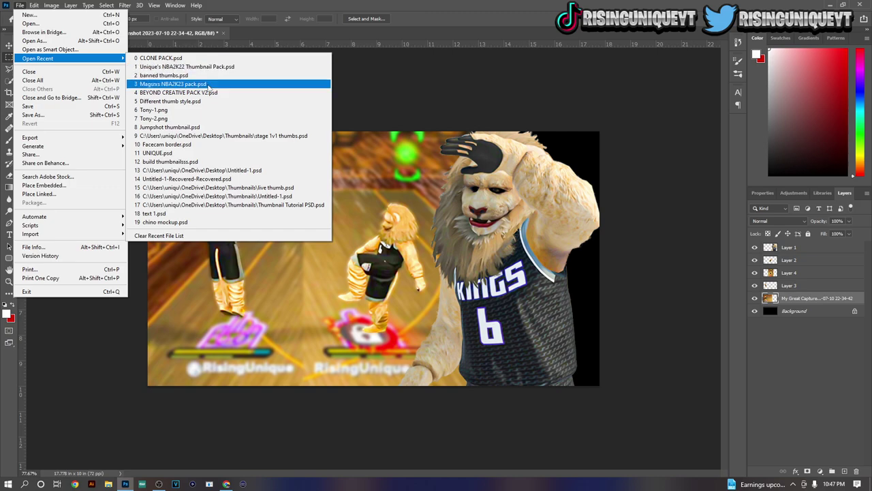
{"action": "left_click", "coordinate": [209, 84]}
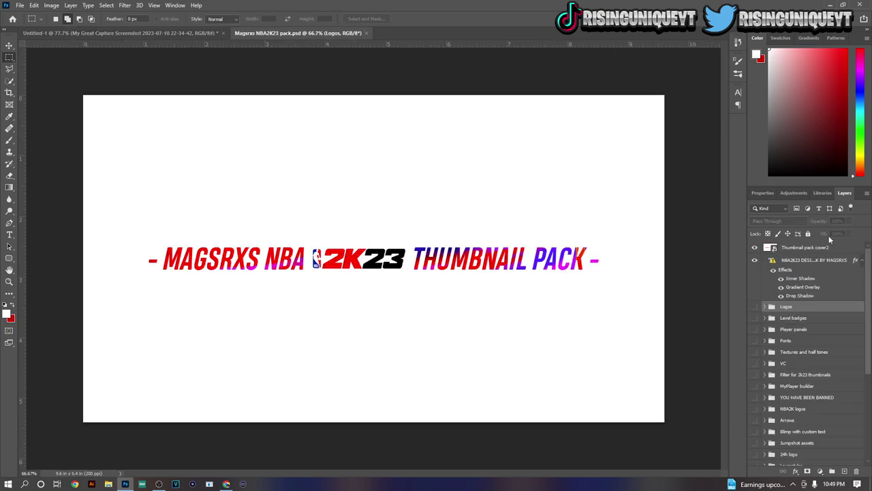
{"action": "left_click", "coordinate": [754, 247]}
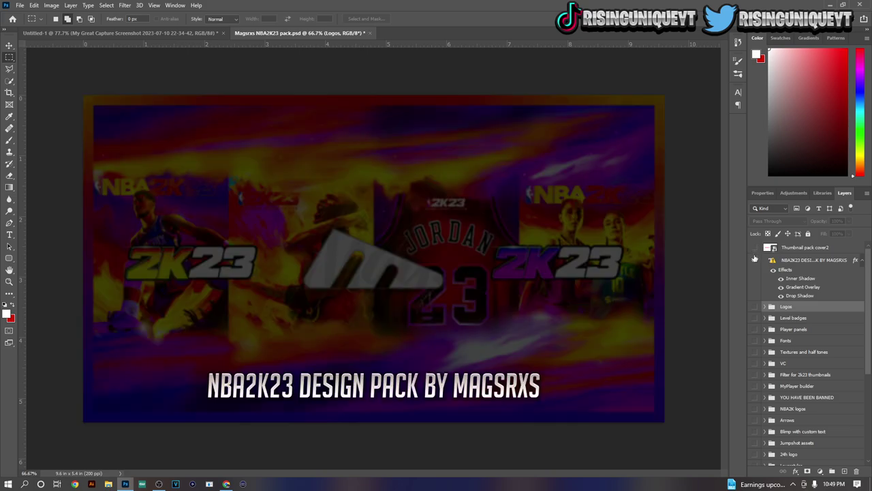
{"action": "left_click", "coordinate": [755, 260]}
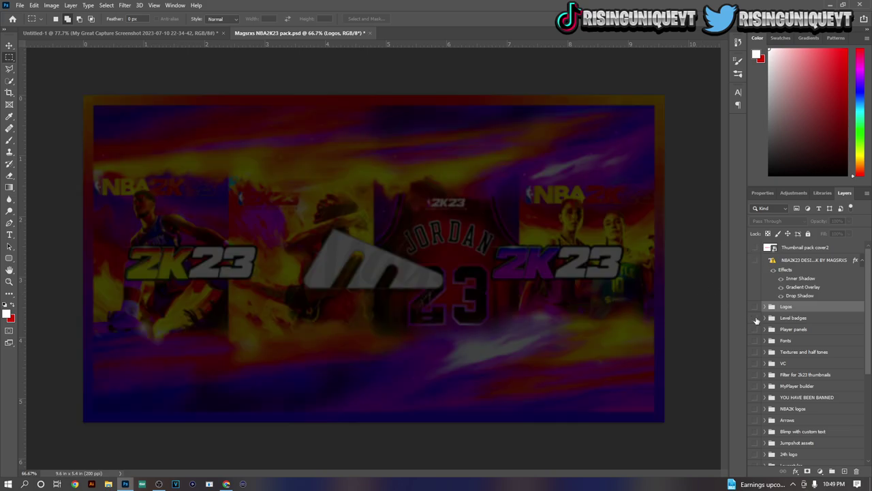
Step: Look through the layer groups of the NBA2K23 pack for assets to use in the thumbnail
{"action": "scroll", "coordinate": [754, 311], "scroll_direction": "down", "scroll_amount": 4}
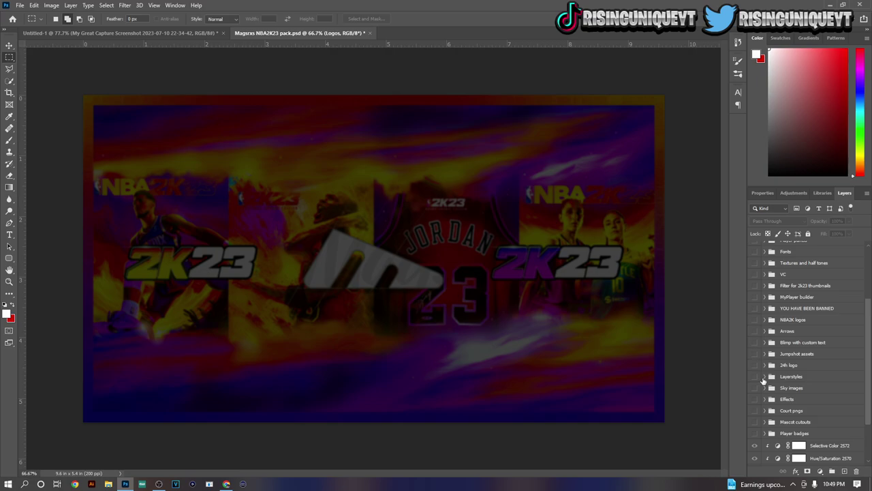
{"action": "scroll", "coordinate": [755, 382], "scroll_direction": "up", "scroll_amount": 2}
{"action": "scroll", "coordinate": [756, 380], "scroll_direction": "down", "scroll_amount": 2}
{"action": "scroll", "coordinate": [755, 362], "scroll_direction": "up", "scroll_amount": 1}
{"action": "scroll", "coordinate": [756, 343], "scroll_direction": "down", "scroll_amount": 1}
{"action": "scroll", "coordinate": [760, 387], "scroll_direction": "up", "scroll_amount": 3}
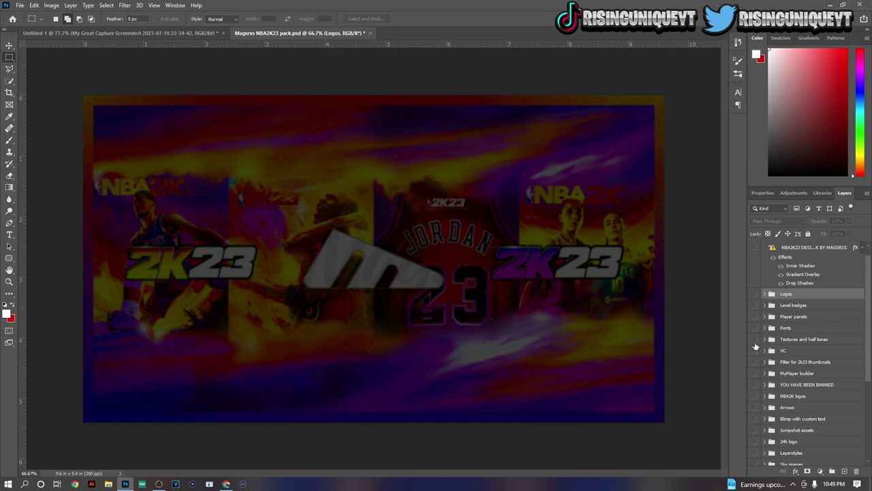
{"action": "scroll", "coordinate": [755, 348], "scroll_direction": "down", "scroll_amount": 1}
{"action": "scroll", "coordinate": [758, 358], "scroll_direction": "down", "scroll_amount": 1}
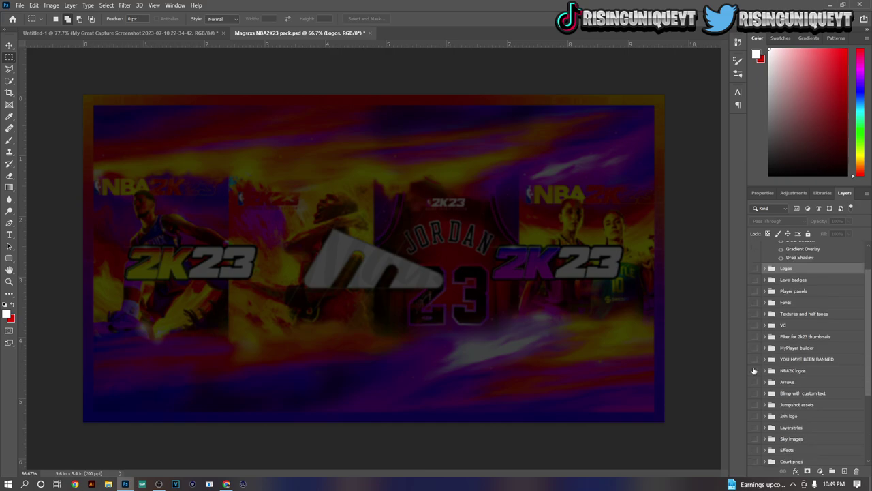
Step: Preview the Greenlight splash layers in the pack's Jumpshot assets group, leaving only Group 2 copy shown and selected
{"action": "scroll", "coordinate": [751, 358], "scroll_direction": "up", "scroll_amount": 3}
{"action": "scroll", "coordinate": [752, 348], "scroll_direction": "down", "scroll_amount": 2}
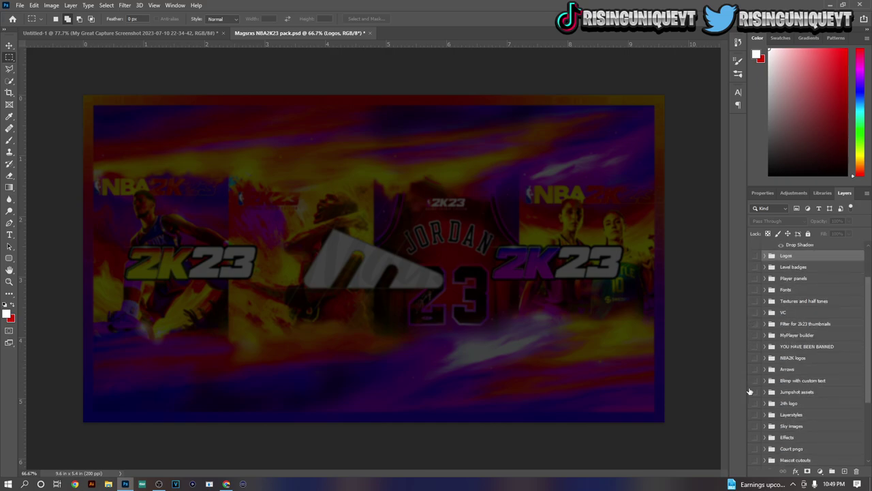
{"action": "left_click", "coordinate": [767, 394]}
{"action": "scroll", "coordinate": [766, 393], "scroll_direction": "down", "scroll_amount": 3}
{"action": "left_click", "coordinate": [756, 388]}
{"action": "left_click", "coordinate": [755, 388]}
{"action": "left_click", "coordinate": [772, 399]}
{"action": "scroll", "coordinate": [769, 406], "scroll_direction": "down", "scroll_amount": 1}
{"action": "left_click", "coordinate": [755, 387]}
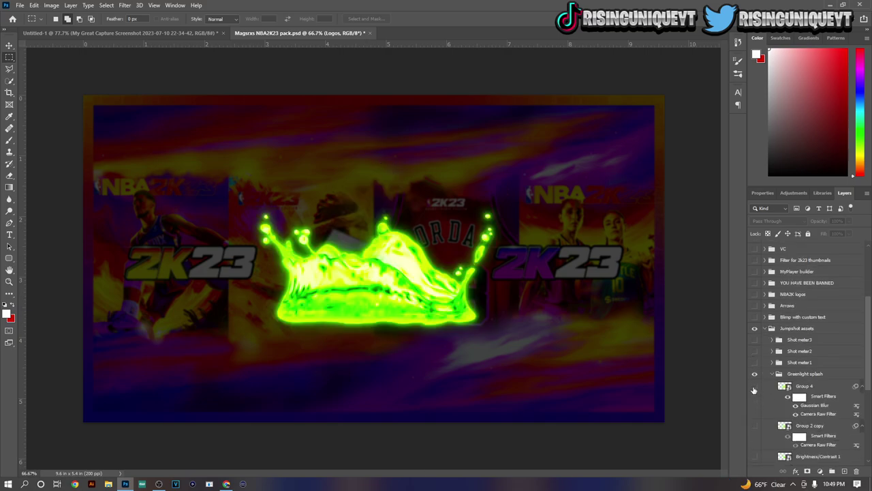
{"action": "left_click", "coordinate": [754, 387]}
{"action": "left_click", "coordinate": [755, 426]}
{"action": "left_click", "coordinate": [792, 427]}
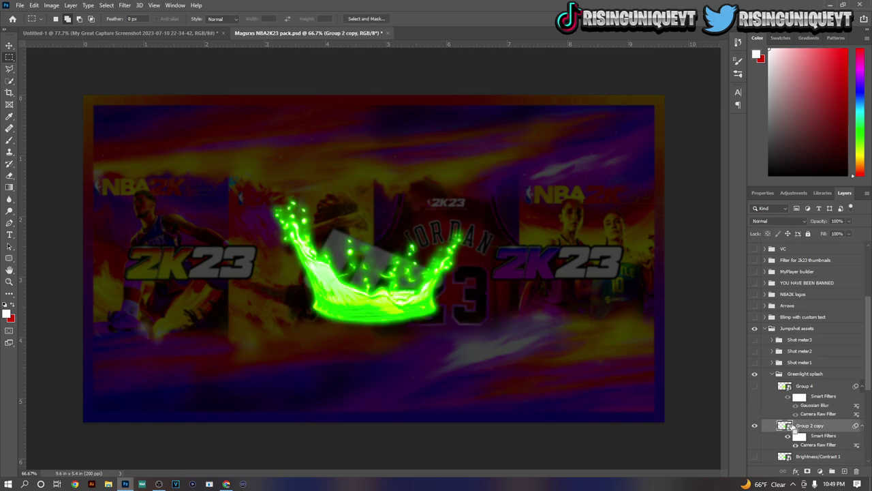
Step: Bring the Group 2 copy splash into Untitled-1 and move it over the shooting lion's feet
{"action": "left_click", "coordinate": [72, 38]}
{"action": "left_click_drag", "start_coordinate": [87, 56], "coordinate": [454, 248]}
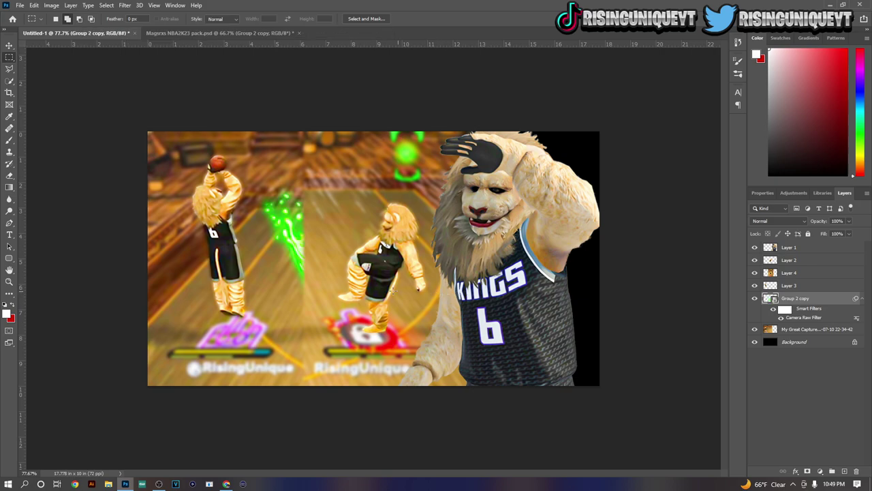
{"action": "key", "text": "v"}
{"action": "left_click_drag", "start_coordinate": [526, 286], "coordinate": [303, 297]}
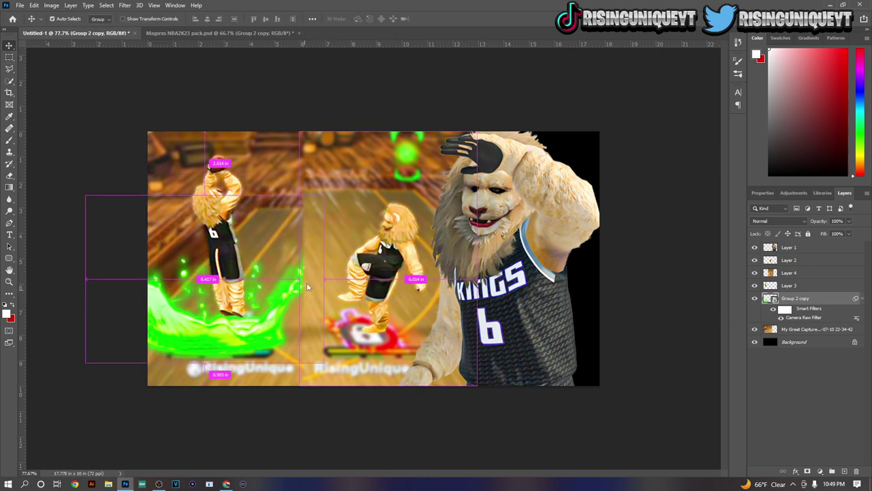
Step: Scale the green splash to about 195%, center it at the shooting lion's feet and place its layer above Layer 3
{"action": "key", "text": "ctrl+t"}
{"action": "left_click", "coordinate": [444, 187]}
{"action": "key", "text": "ctrl+t"}
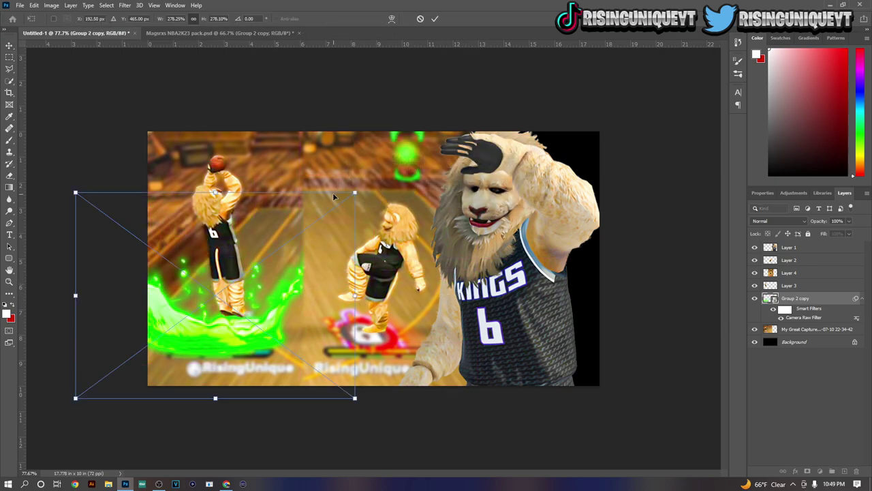
{"action": "left_click_drag", "start_coordinate": [354, 191], "coordinate": [315, 226]}
{"action": "left_click_drag", "start_coordinate": [279, 276], "coordinate": [295, 293]}
{"action": "key", "text": "Return"}
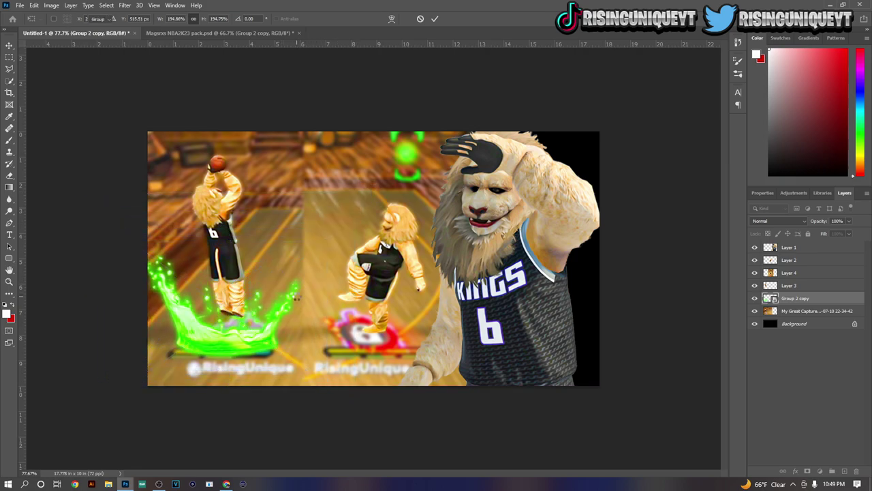
{"action": "double_click", "coordinate": [818, 286]}
{"action": "left_click", "coordinate": [829, 247]}
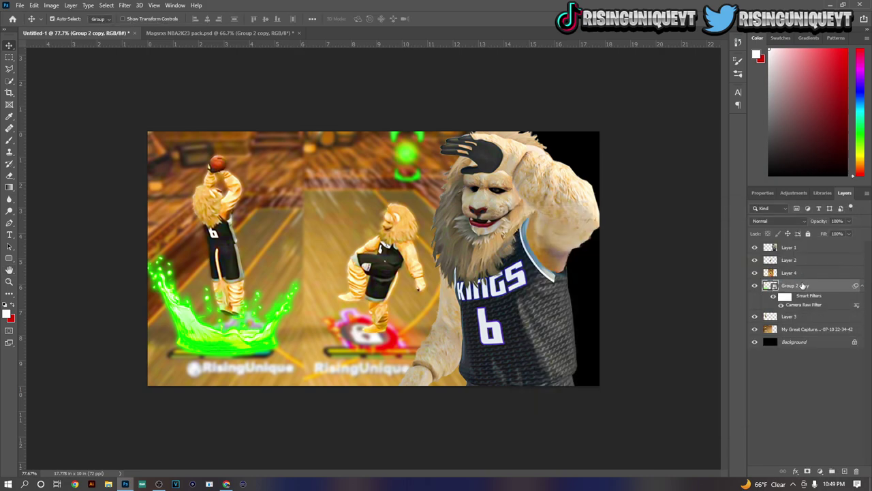
Step: Duplicate the green splash layer and flip the duplicate horizontally
{"action": "key", "text": "ctrl+j"}
{"action": "key", "text": "ctrl+t"}
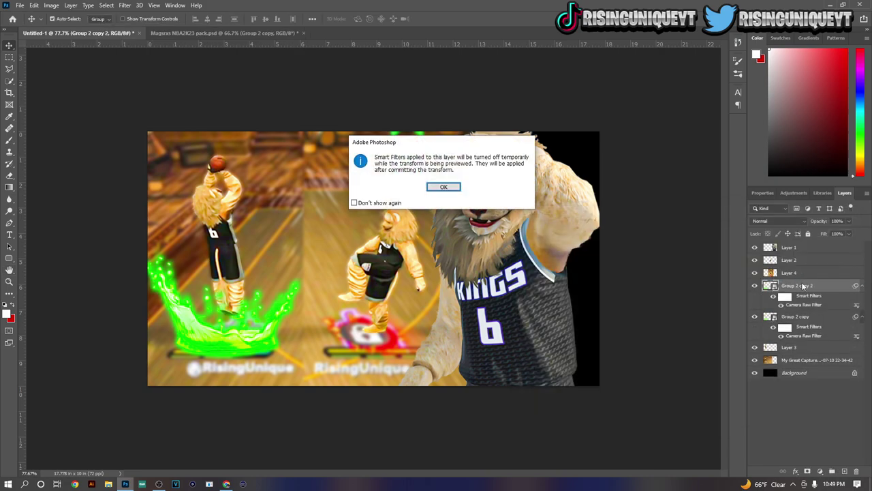
{"action": "left_click", "coordinate": [443, 187]}
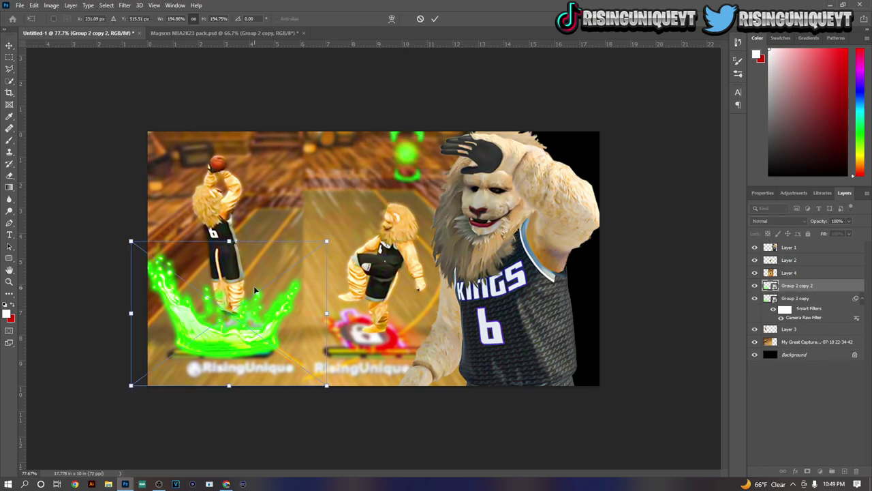
{"action": "right_click", "coordinate": [255, 290]}
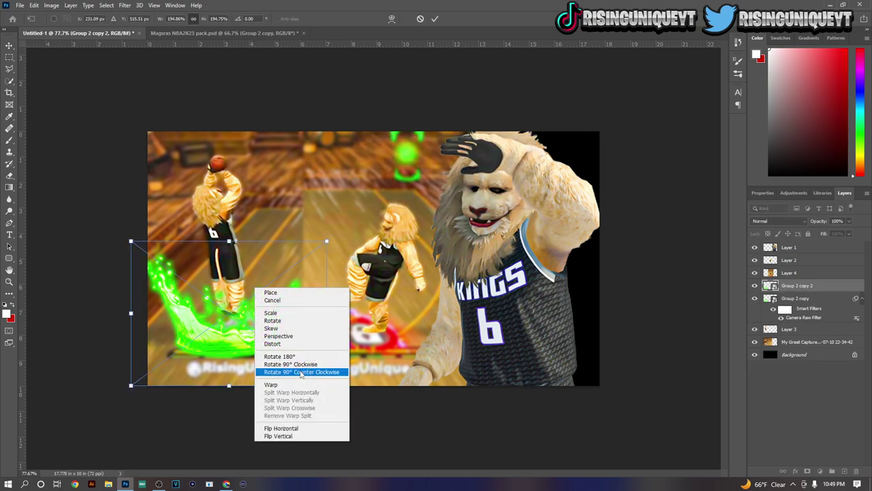
{"action": "left_click", "coordinate": [307, 428]}
{"action": "key", "text": "Return"}
Step: Move the flipped splash beneath the original in the layer order, nudge it upward and collapse both layers' smart filters
{"action": "left_click_drag", "start_coordinate": [817, 287], "coordinate": [815, 307]}
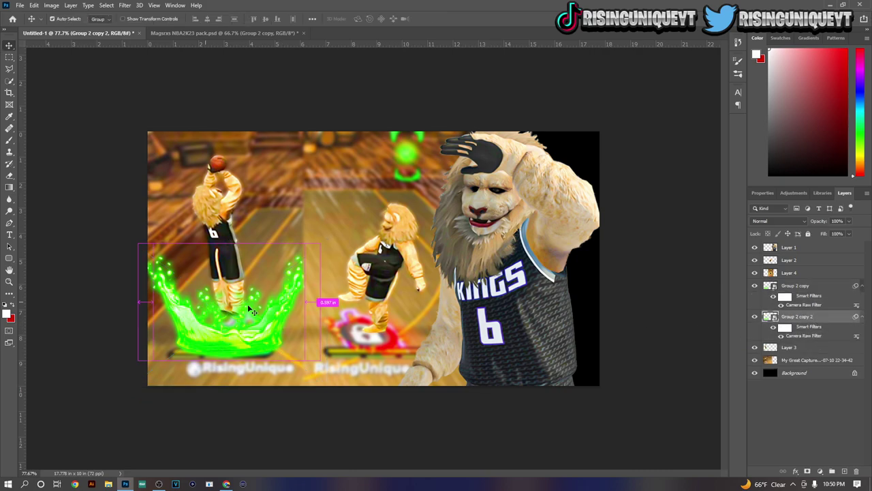
{"action": "key", "text": "Up"}
{"action": "key", "text": "Up"}
{"action": "key", "text": "Up"}
{"action": "key", "text": "Up"}
{"action": "key", "text": "Up"}
{"action": "key", "text": "Up"}
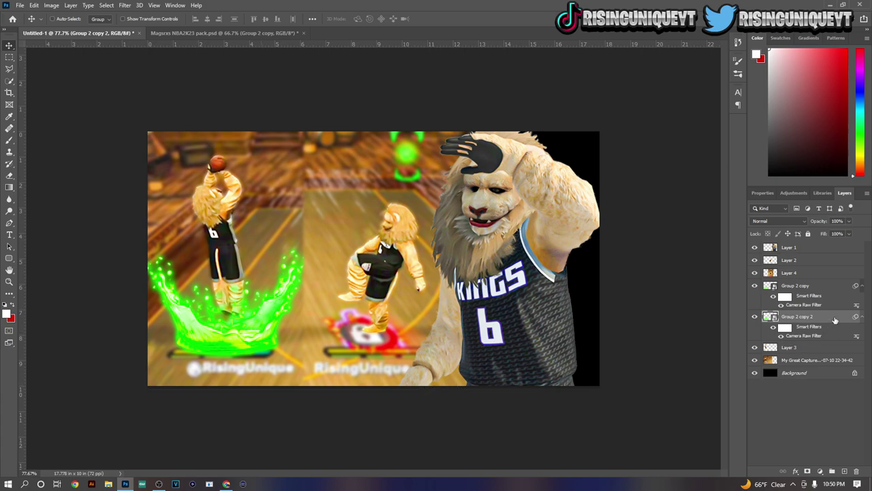
{"action": "left_click", "coordinate": [862, 316]}
{"action": "left_click", "coordinate": [863, 286]}
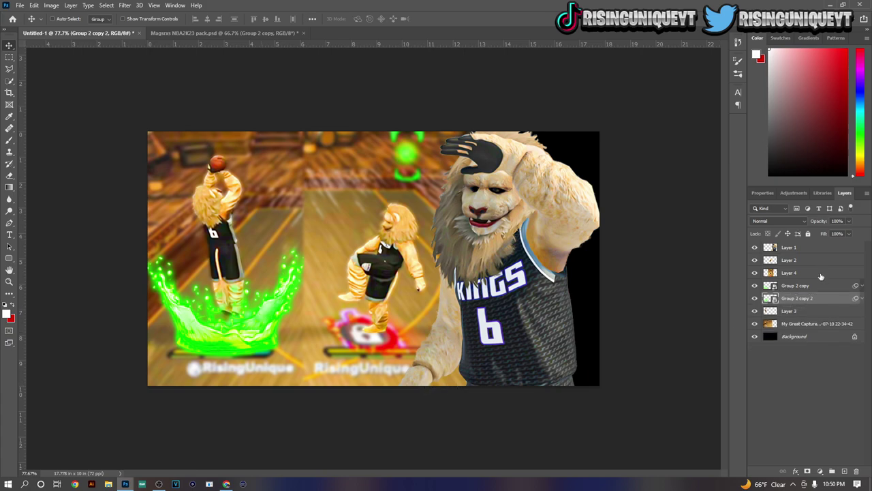
Step: Select Layer 4 in Untitled-1, switch to the NBA2K23 pack document and collapse and hide its Jumpshot assets group
{"action": "left_click", "coordinate": [818, 273]}
{"action": "left_click", "coordinate": [212, 32]}
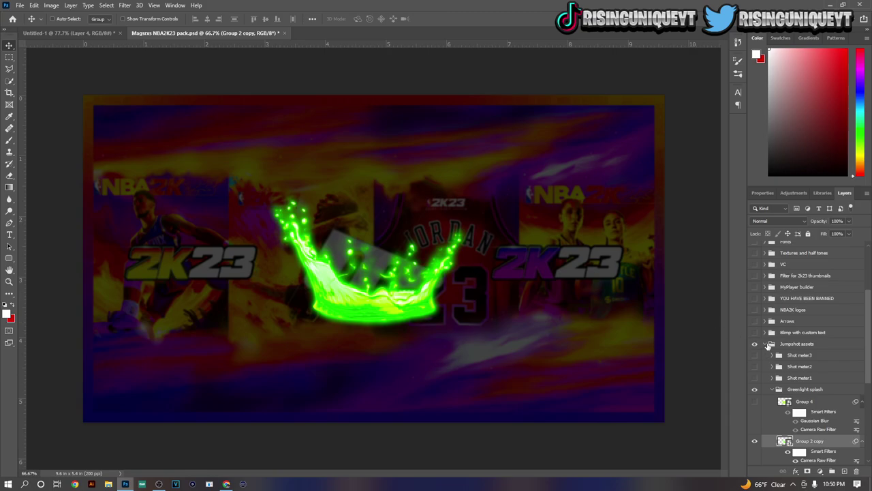
{"action": "left_click", "coordinate": [764, 343]}
{"action": "left_click", "coordinate": [755, 344]}
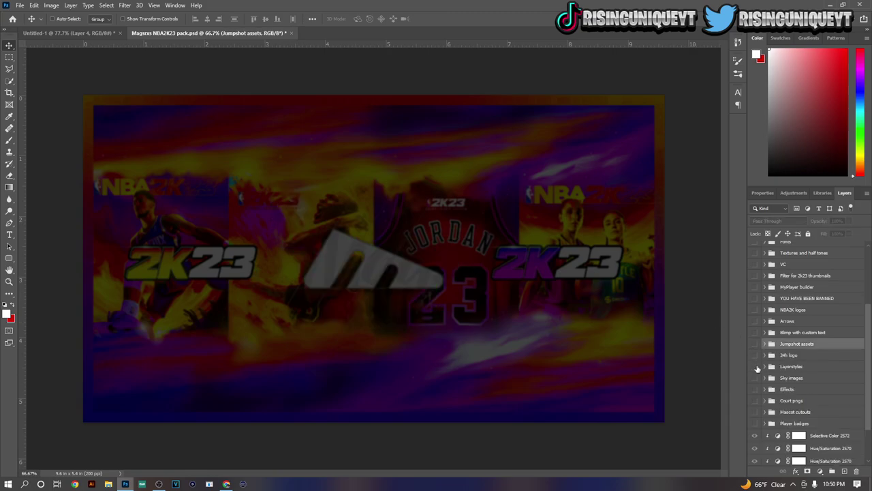
Step: Look through the pack's layer groups, including the contents of MyPlayer builder, for another asset
{"action": "scroll", "coordinate": [756, 368], "scroll_direction": "up", "scroll_amount": 2}
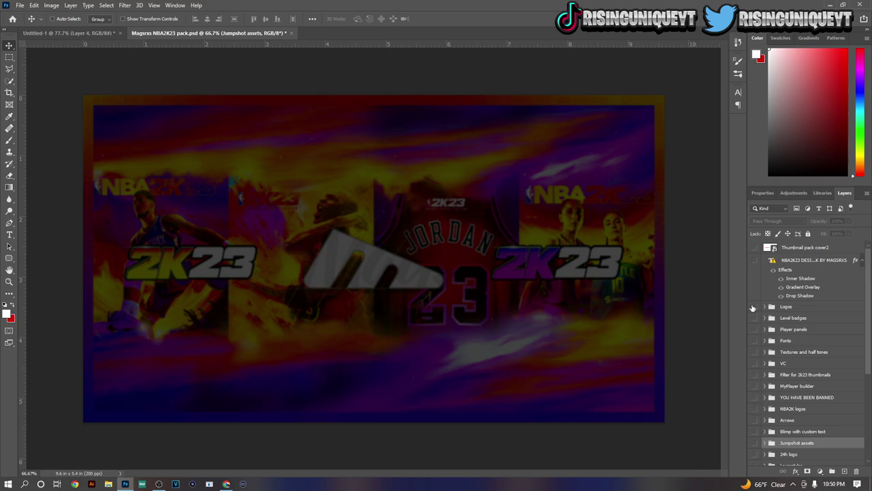
{"action": "scroll", "coordinate": [764, 327], "scroll_direction": "down", "scroll_amount": 1}
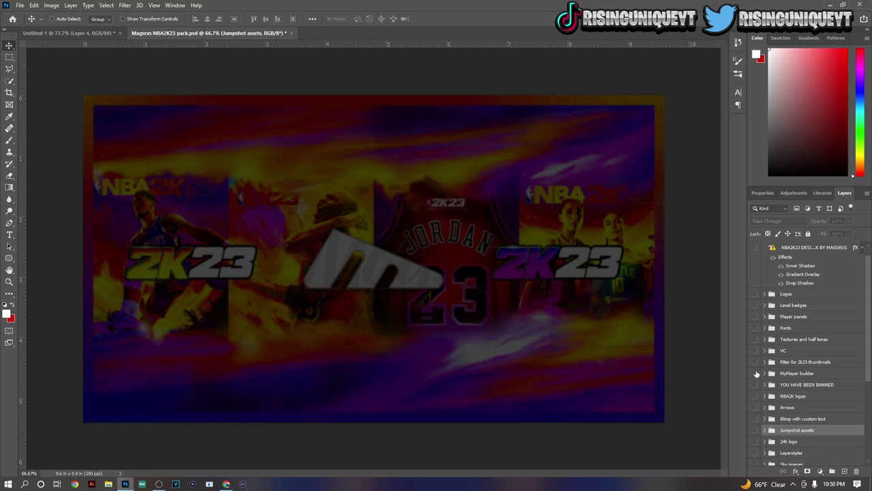
{"action": "left_click", "coordinate": [764, 373]}
{"action": "scroll", "coordinate": [764, 377], "scroll_direction": "down", "scroll_amount": 2}
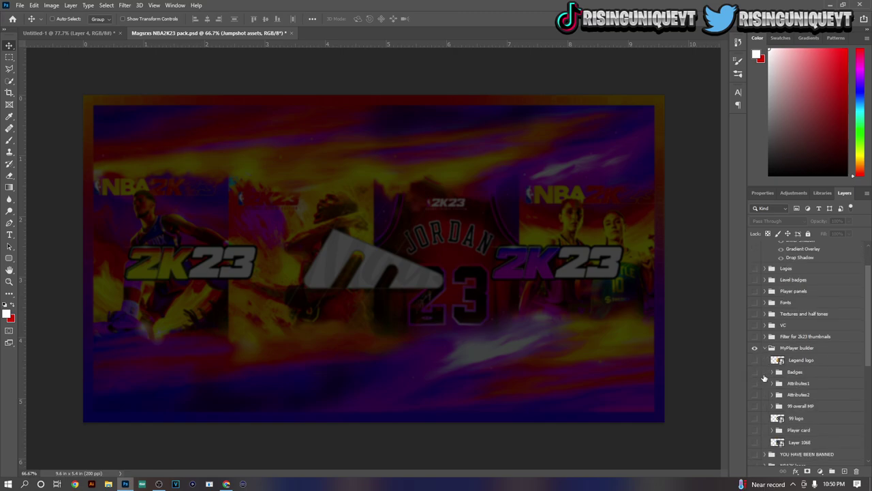
{"action": "scroll", "coordinate": [764, 379], "scroll_direction": "down", "scroll_amount": 1}
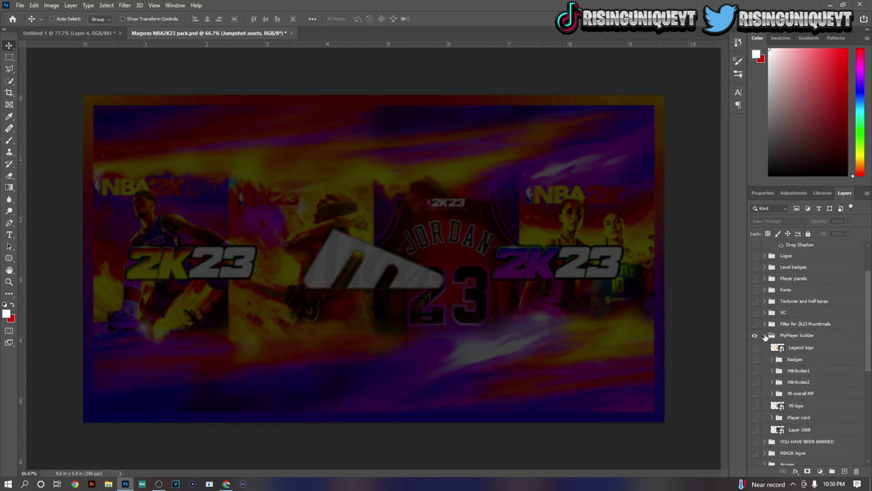
{"action": "left_click", "coordinate": [765, 336]}
{"action": "scroll", "coordinate": [757, 339], "scroll_direction": "down", "scroll_amount": 5}
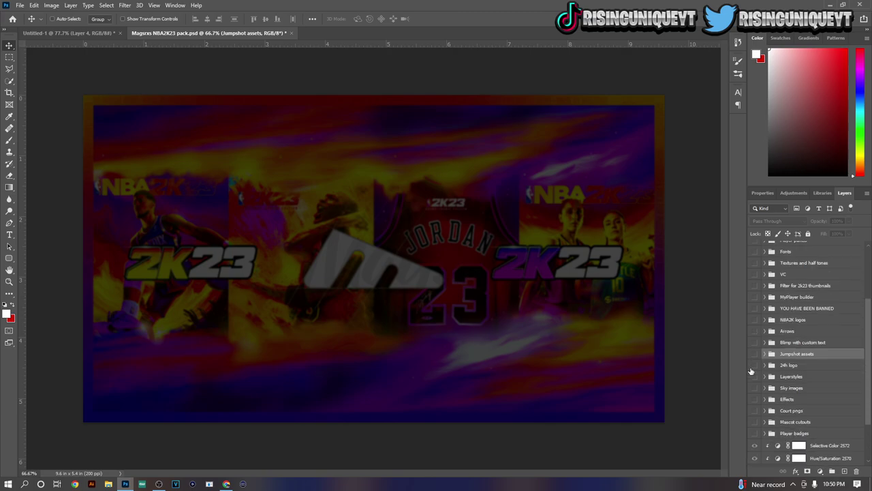
{"action": "scroll", "coordinate": [756, 400], "scroll_direction": "down", "scroll_amount": 3}
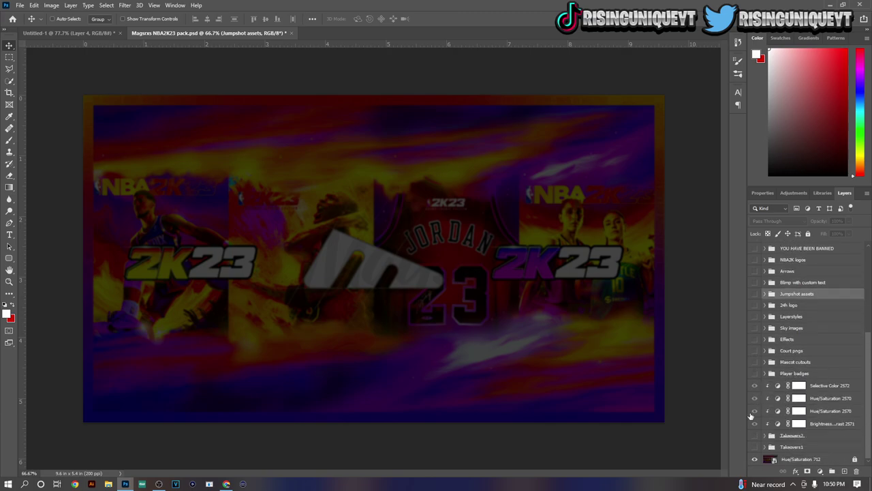
Step: Check the pack's two Takeovers groups and show and select the Spot up shooter badge in Takeovers1
{"action": "left_click", "coordinate": [765, 436]}
{"action": "left_click", "coordinate": [765, 436]}
{"action": "left_click", "coordinate": [765, 436]}
{"action": "left_click", "coordinate": [756, 448]}
{"action": "left_click", "coordinate": [755, 447]}
{"action": "scroll", "coordinate": [762, 433], "scroll_direction": "down", "scroll_amount": 2}
{"action": "left_click", "coordinate": [765, 411]}
{"action": "left_click", "coordinate": [765, 449]}
{"action": "scroll", "coordinate": [763, 439], "scroll_direction": "down", "scroll_amount": 4}
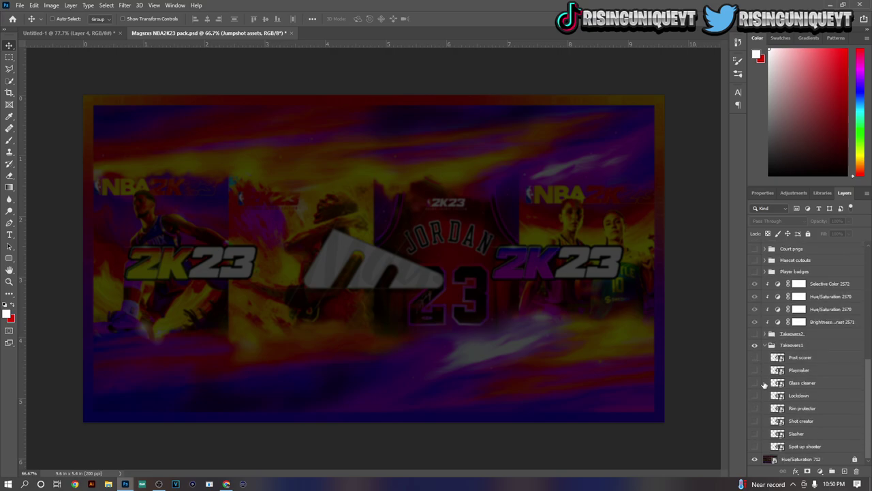
{"action": "left_click", "coordinate": [755, 447]}
{"action": "left_click", "coordinate": [813, 447]}
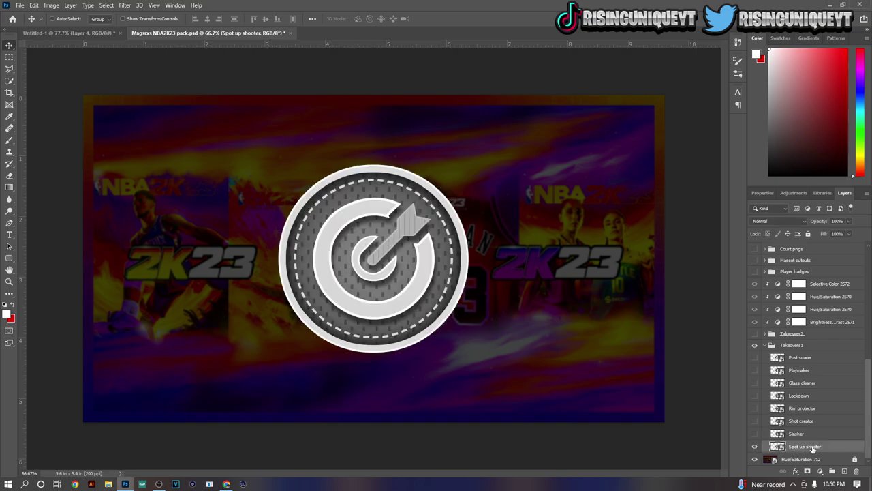
Step: Bring the Spot up shooter badge into Untitled-1, scale it to 129.56% and place it between the two small lions
{"action": "key", "text": "ctrl+c"}
{"action": "left_click", "coordinate": [68, 35]}
{"action": "left_click_drag", "start_coordinate": [73, 43], "coordinate": [227, 60]}
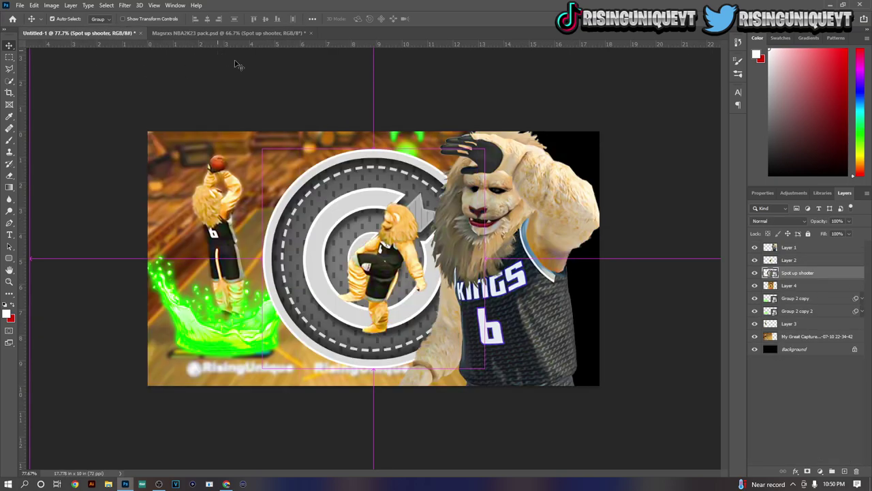
{"action": "key", "text": "ctrl+t"}
{"action": "left_click_drag", "start_coordinate": [501, 145], "coordinate": [437, 205]}
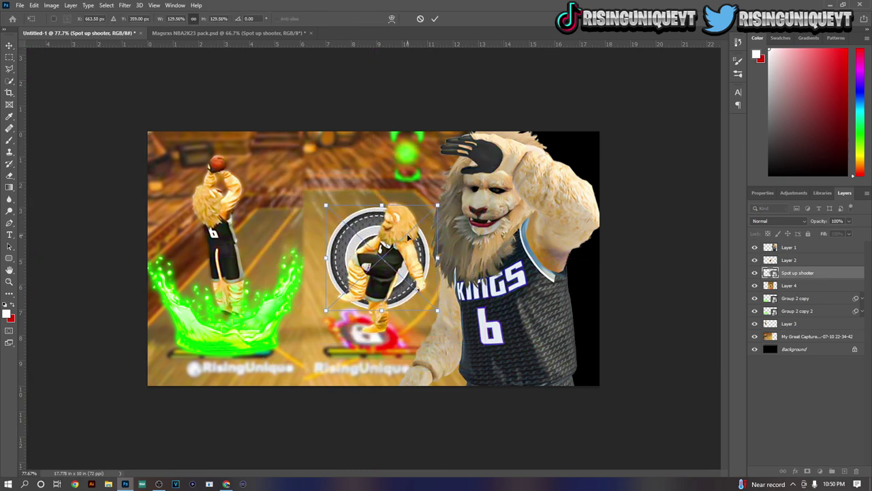
{"action": "left_click_drag", "start_coordinate": [409, 243], "coordinate": [351, 199]}
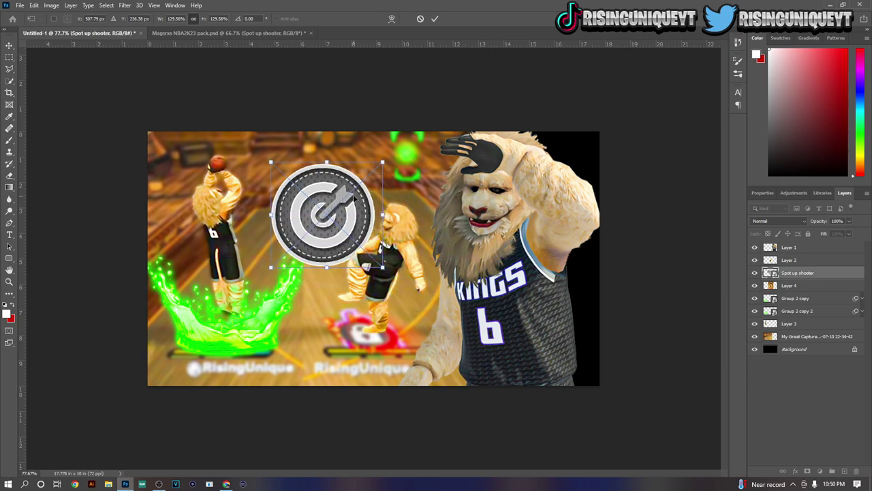
{"action": "key", "text": "Return"}
Step: Colorize the Spot up shooter badge red with Hue/Saturation, using a saturation of 100
{"action": "key", "text": "ctrl+u"}
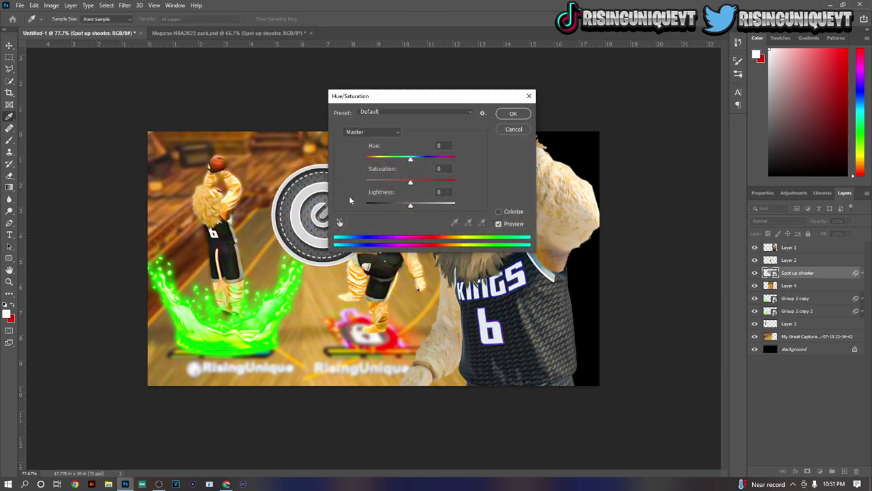
{"action": "left_click", "coordinate": [511, 212]}
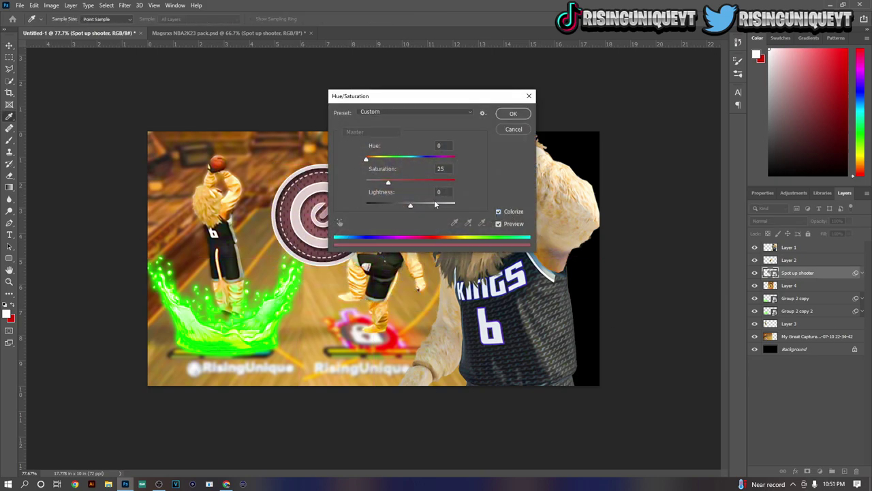
{"action": "left_click_drag", "start_coordinate": [388, 183], "coordinate": [472, 182]}
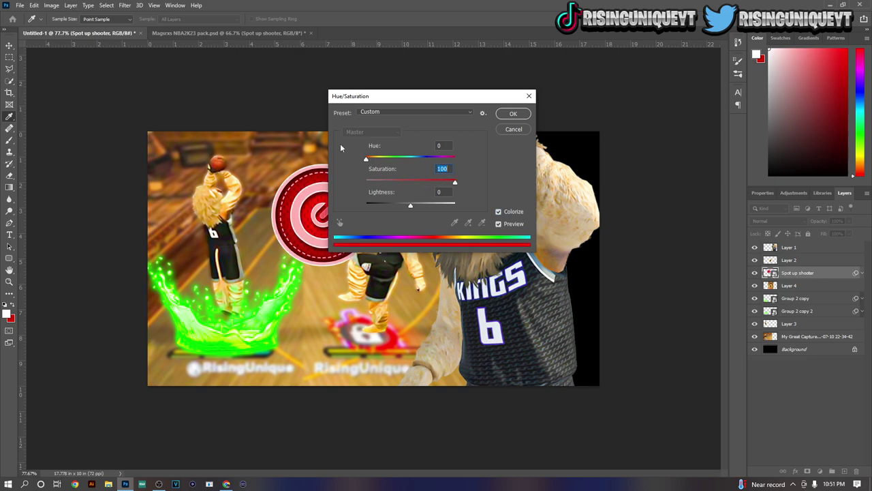
{"action": "left_click_drag", "start_coordinate": [366, 161], "coordinate": [551, 163]}
{"action": "left_click", "coordinate": [520, 119]}
{"action": "key", "text": "v"}
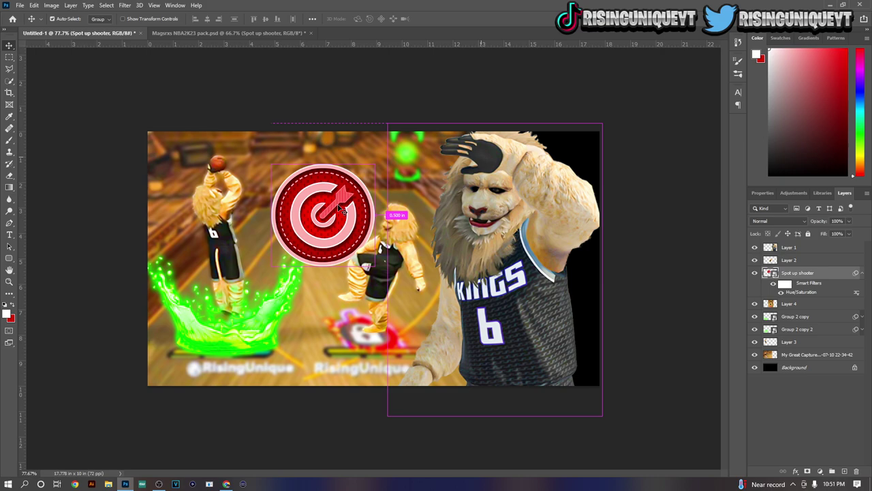
Step: Squash the Spot up shooter badge into a floor-like perspective with Free Transform and place it under the dancing lion's feet
{"action": "key", "text": "ctrl+t"}
{"action": "left_click", "coordinate": [454, 187]}
{"action": "left_click_drag", "start_coordinate": [327, 192], "coordinate": [383, 306]}
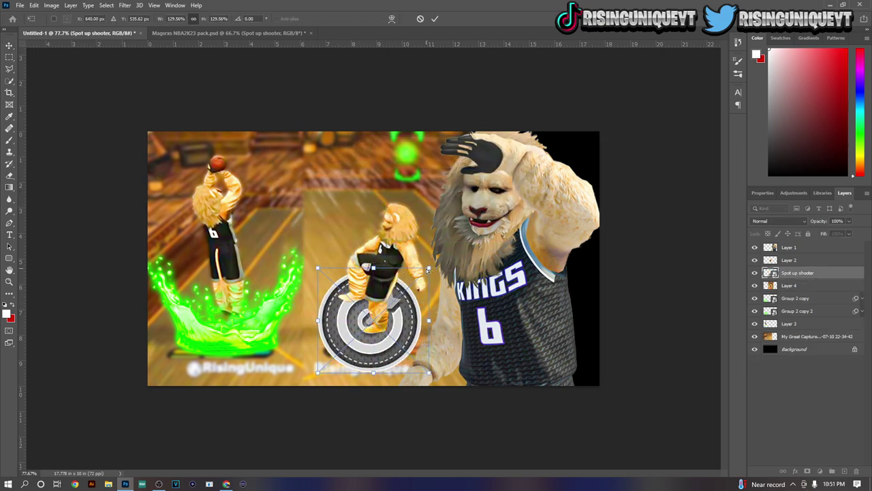
{"action": "left_click_drag", "start_coordinate": [429, 271], "coordinate": [411, 319]}
{"action": "left_click_drag", "start_coordinate": [317, 270], "coordinate": [330, 315]}
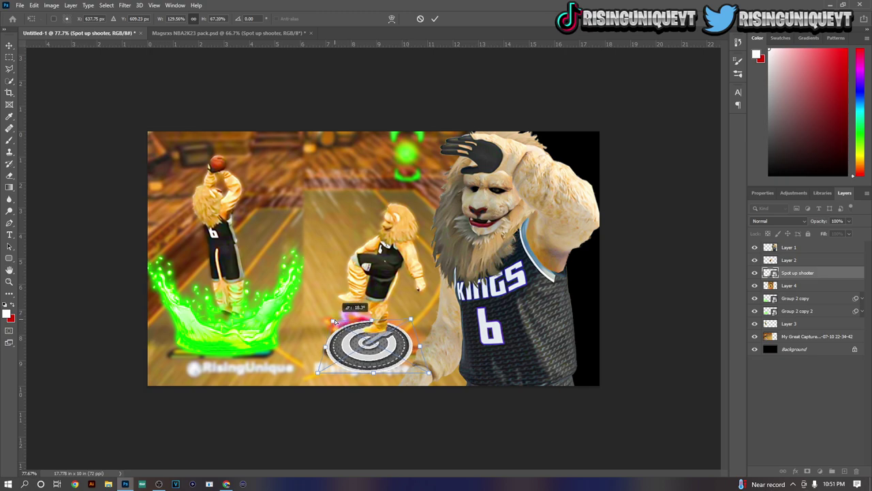
{"action": "left_click_drag", "start_coordinate": [411, 319], "coordinate": [429, 312]}
{"action": "left_click_drag", "start_coordinate": [391, 340], "coordinate": [390, 326]}
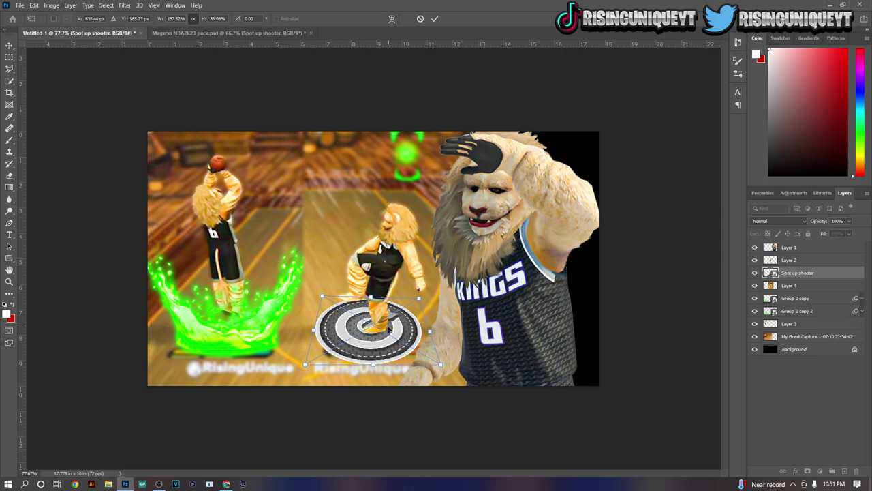
{"action": "key", "text": "Return"}
{"action": "left_click", "coordinate": [125, 5]}
{"action": "key", "text": "Escape"}
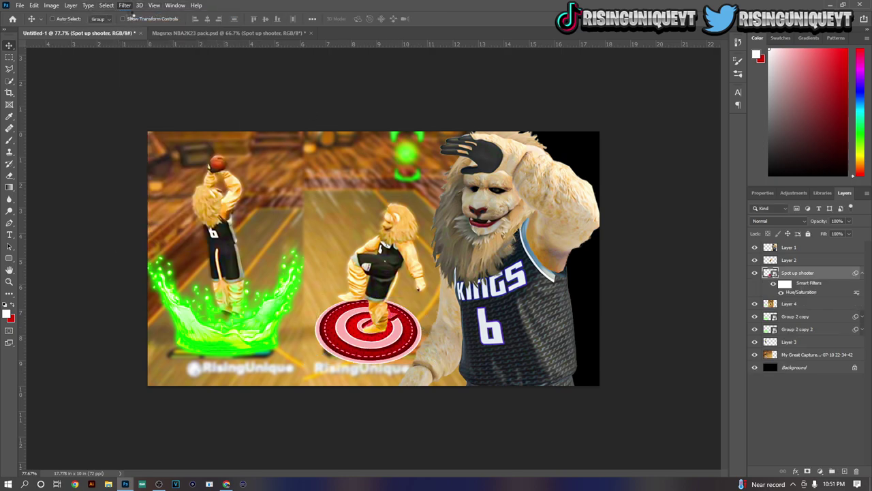
Step: Adjust the Spot up shooter badge in Camera Raw: exposure +0.30, contrast +14, highlights +7, shadows +8, blacks -33, texture +100, clarity +12, and slightly more vibrance
{"action": "key", "text": "ctrl+shift+a"}
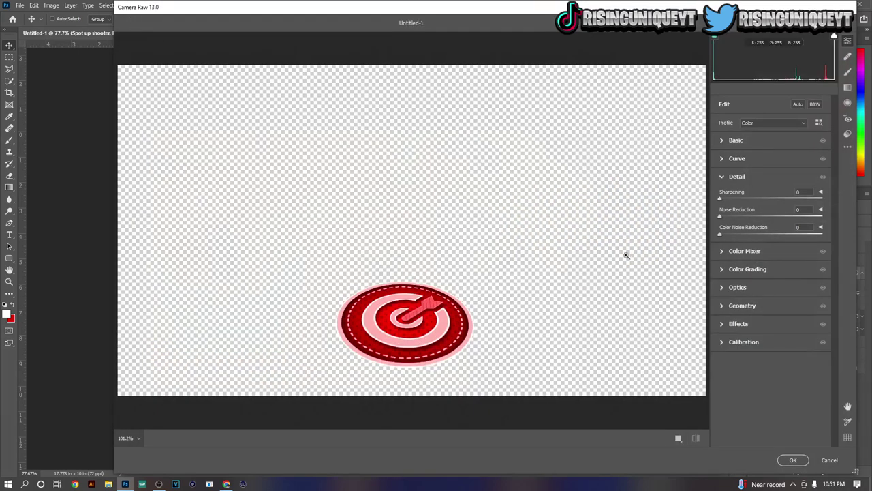
{"action": "left_click", "coordinate": [722, 139]}
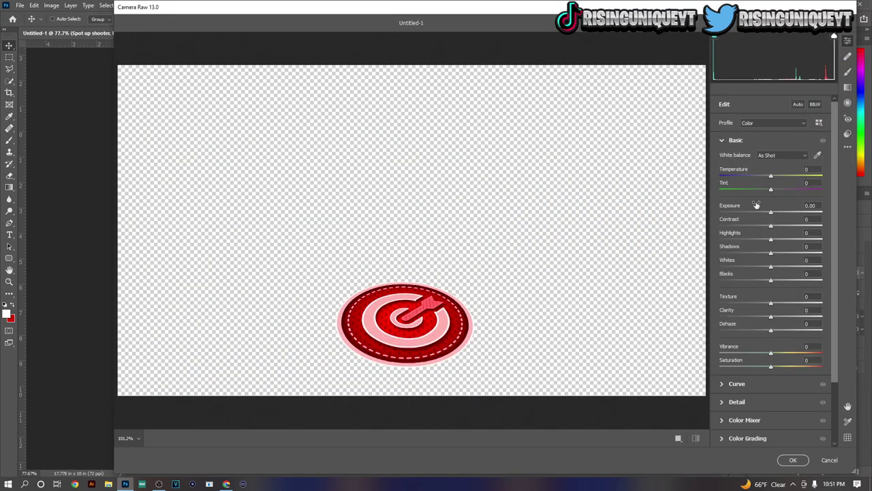
{"action": "left_click_drag", "start_coordinate": [771, 212], "coordinate": [846, 309]}
{"action": "left_click_drag", "start_coordinate": [771, 317], "coordinate": [777, 317]}
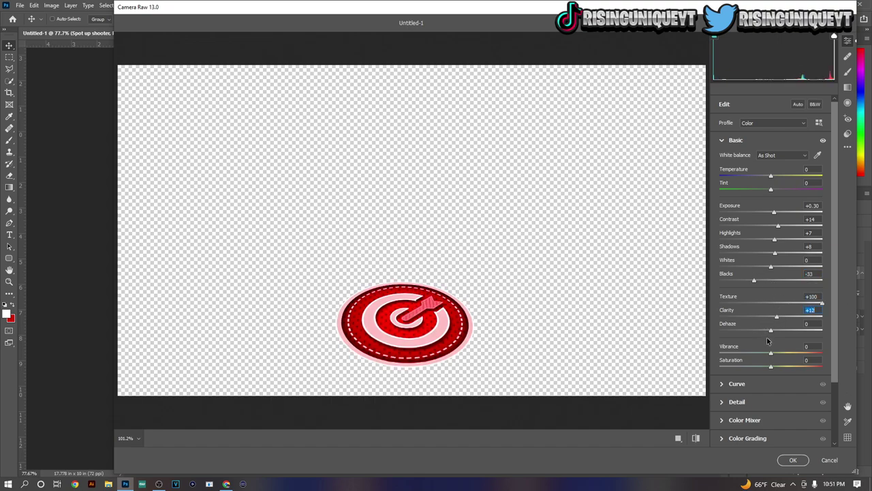
{"action": "left_click_drag", "start_coordinate": [771, 353], "coordinate": [773, 353]}
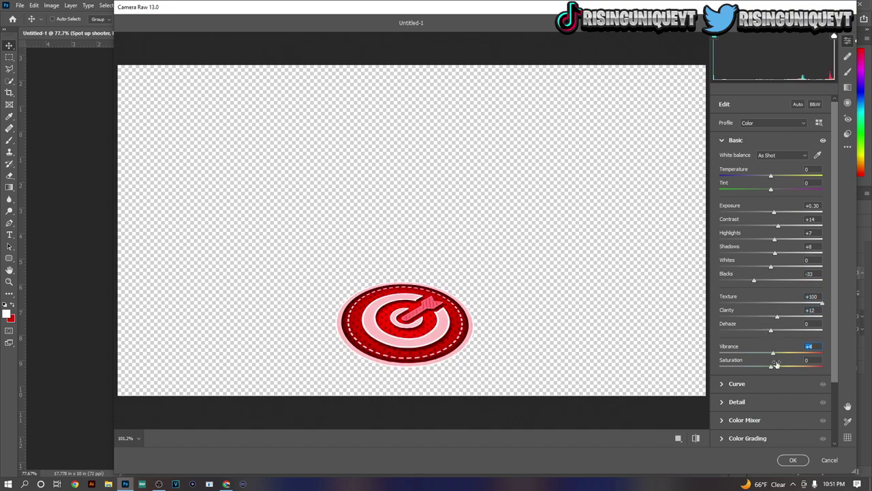
Step: Set the badge's noise reduction to 100 in the Detail settings and apply the Camera Raw filter
{"action": "left_click", "coordinate": [726, 404]}
{"action": "left_click_drag", "start_coordinate": [720, 217], "coordinate": [825, 216]}
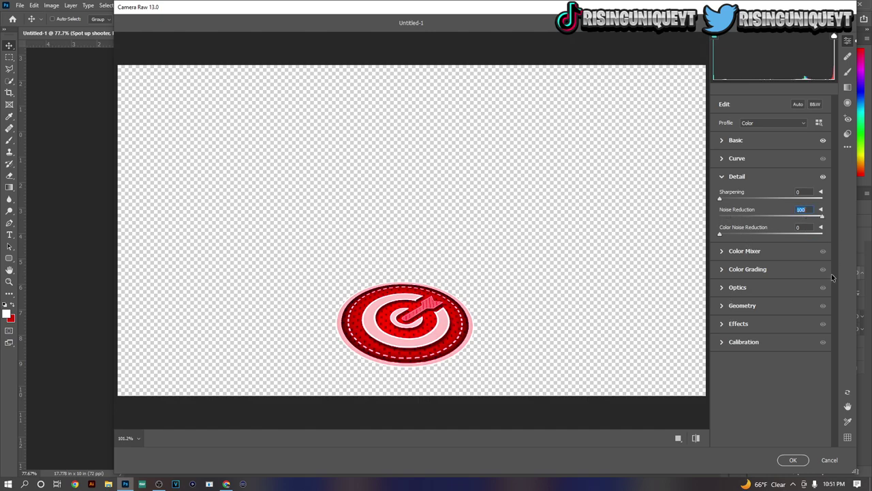
{"action": "left_click", "coordinate": [792, 459]}
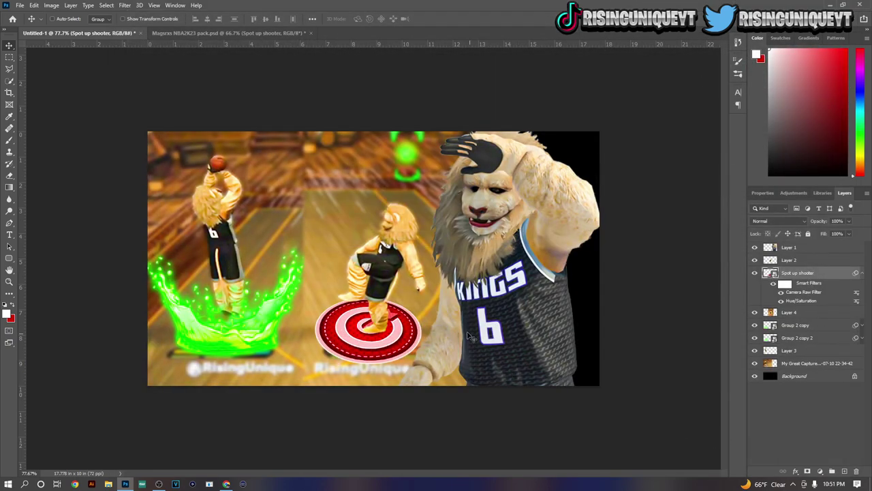
Step: In the Magsrxs NBA2K23 pack, collapse and hide the Takeovers1 group
{"action": "left_click", "coordinate": [224, 33]}
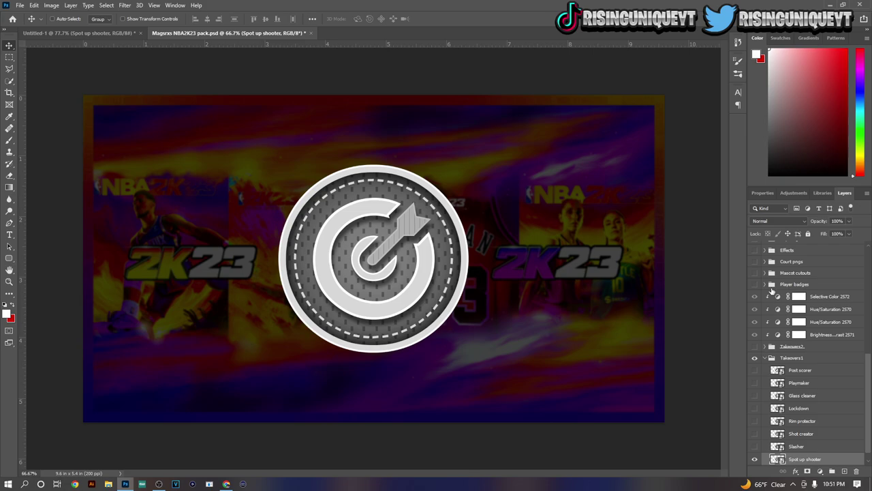
{"action": "left_click", "coordinate": [769, 358]}
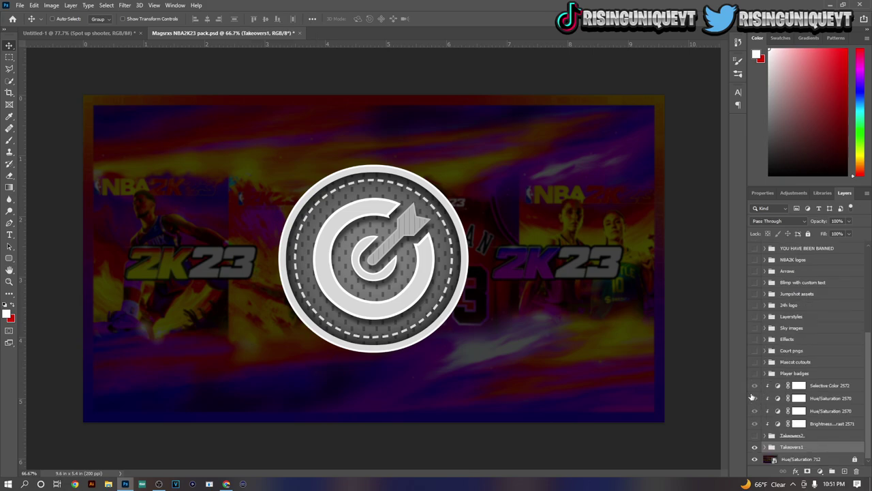
{"action": "left_click", "coordinate": [754, 447]}
Step: Find the pack's Effects group, show it and expand its Flames subgroup
{"action": "scroll", "coordinate": [770, 363], "scroll_direction": "up", "scroll_amount": 5}
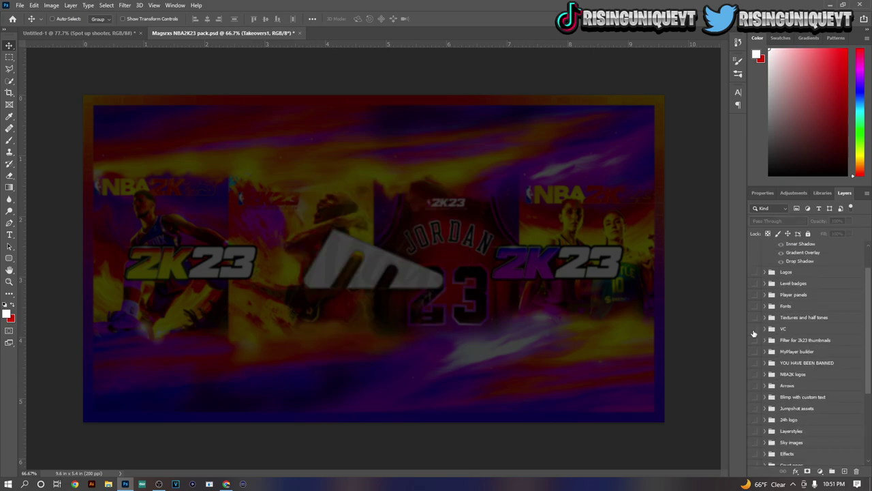
{"action": "scroll", "coordinate": [760, 373], "scroll_direction": "down", "scroll_amount": 1}
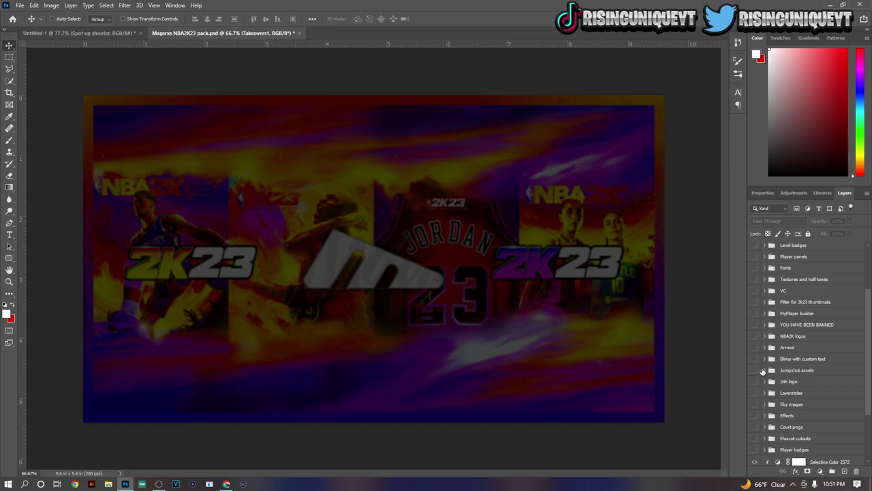
{"action": "scroll", "coordinate": [762, 372], "scroll_direction": "up", "scroll_amount": 4}
{"action": "scroll", "coordinate": [768, 356], "scroll_direction": "down", "scroll_amount": 2}
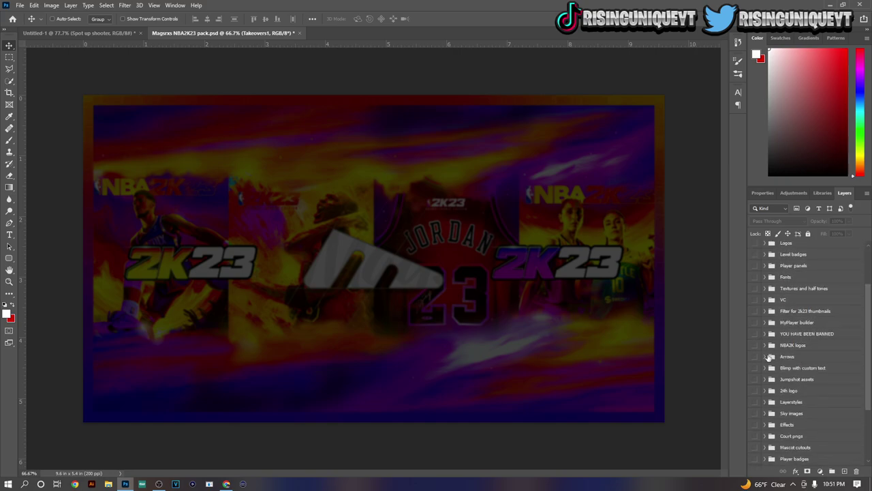
{"action": "left_click", "coordinate": [754, 437]}
{"action": "left_click", "coordinate": [765, 437]}
{"action": "scroll", "coordinate": [759, 417], "scroll_direction": "down", "scroll_amount": 1}
{"action": "scroll", "coordinate": [756, 421], "scroll_direction": "down", "scroll_amount": 1}
{"action": "left_click", "coordinate": [773, 422]}
{"action": "scroll", "coordinate": [767, 421], "scroll_direction": "down", "scroll_amount": 1}
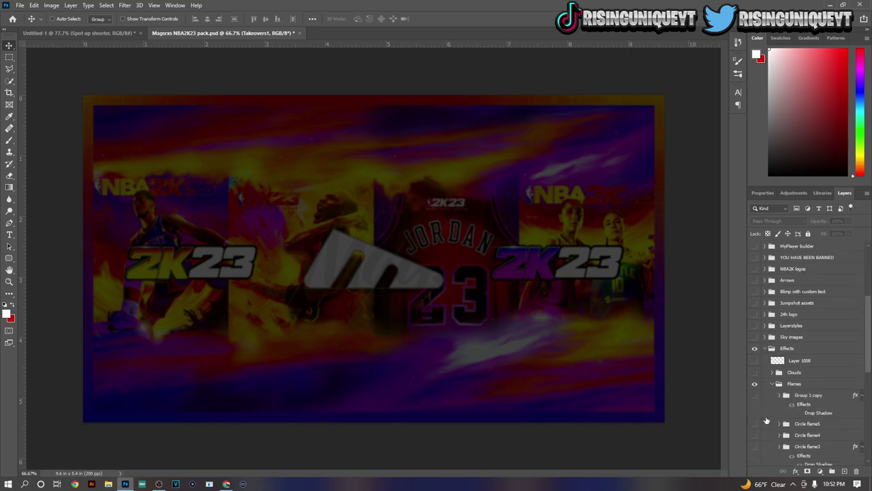
Step: Preview the circle flame groups one by one and leave only Circle flame5 shown
{"action": "left_click", "coordinate": [755, 424]}
{"action": "left_click", "coordinate": [755, 424]}
{"action": "left_click", "coordinate": [754, 396]}
{"action": "left_click", "coordinate": [754, 395]}
{"action": "scroll", "coordinate": [751, 412], "scroll_direction": "down", "scroll_amount": 1}
{"action": "left_click", "coordinate": [754, 421]}
{"action": "left_click", "coordinate": [754, 422]}
{"action": "left_click", "coordinate": [755, 434]}
{"action": "left_click", "coordinate": [753, 413]}
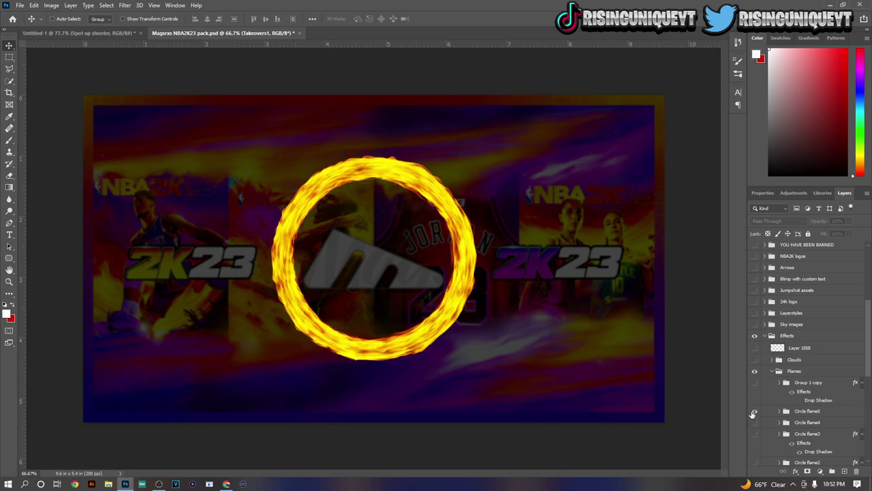
Step: Bring Circle flame5 into Untitled-1, shrink it with Free Transform and move it onto the red badge under the dancing lion
{"action": "left_click", "coordinate": [817, 411]}
{"action": "left_click_drag", "start_coordinate": [147, 118], "coordinate": [191, 141]}
{"action": "key", "text": "t"}
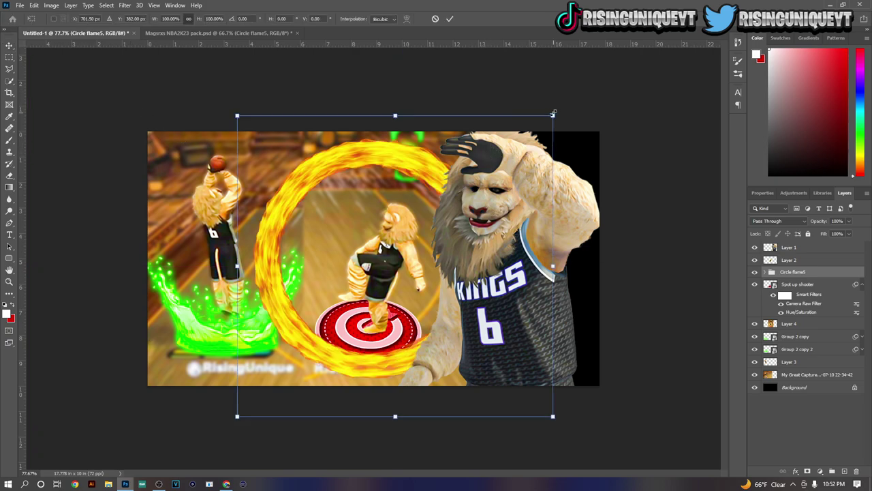
{"action": "left_click_drag", "start_coordinate": [553, 114], "coordinate": [465, 199]}
{"action": "left_click_drag", "start_coordinate": [421, 238], "coordinate": [400, 303]}
Step: Distort the flame ring's corners so it follows the badge's floor perspective and encircles its rim, and commit the transform
{"action": "left_click_drag", "start_coordinate": [442, 273], "coordinate": [424, 307]}
{"action": "left_click_drag", "start_coordinate": [315, 274], "coordinate": [326, 302]}
{"action": "left_click_drag", "start_coordinate": [424, 306], "coordinate": [437, 294]}
{"action": "left_click_drag", "start_coordinate": [408, 324], "coordinate": [407, 308]}
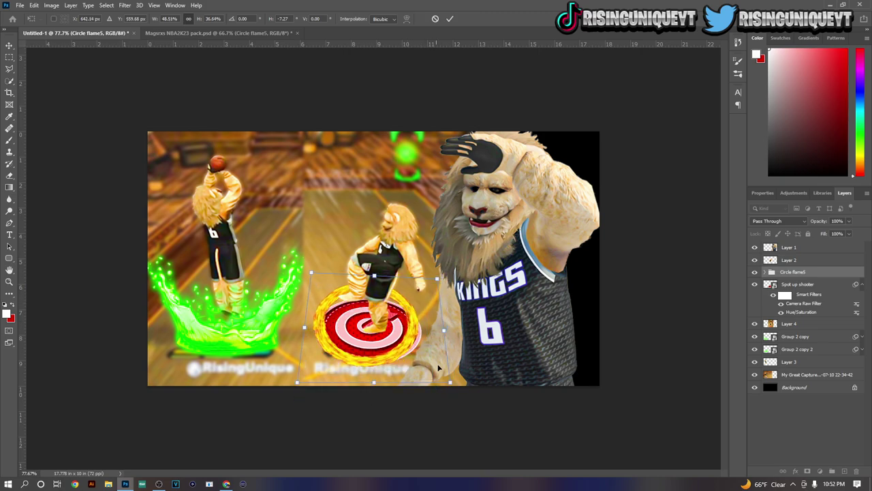
{"action": "left_click_drag", "start_coordinate": [453, 384], "coordinate": [465, 387]}
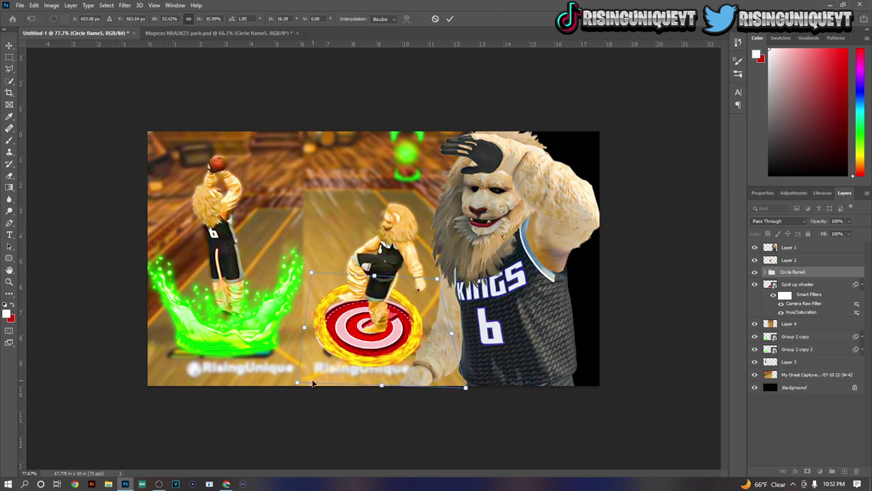
{"action": "left_click_drag", "start_coordinate": [300, 382], "coordinate": [289, 391]}
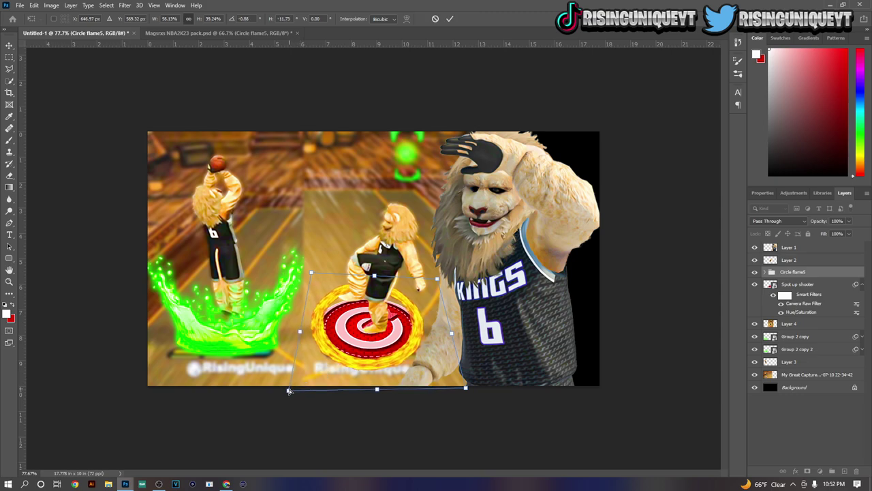
{"action": "left_click_drag", "start_coordinate": [311, 273], "coordinate": [314, 291]}
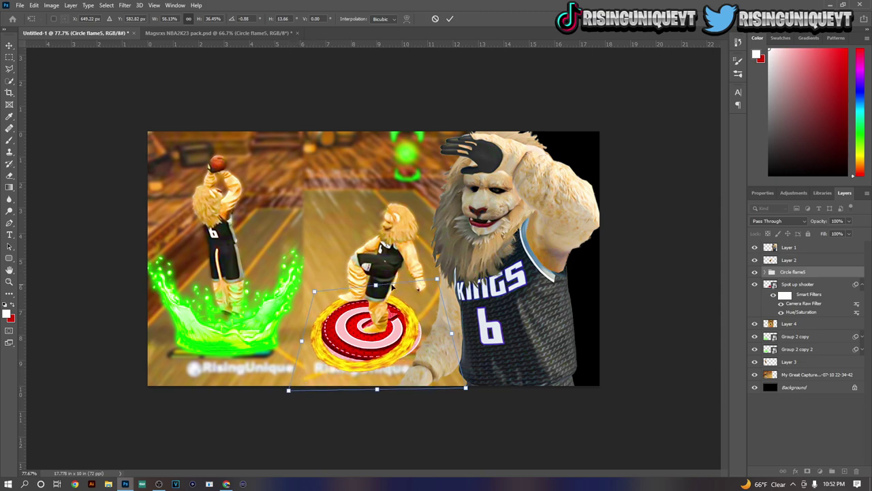
{"action": "left_click_drag", "start_coordinate": [441, 281], "coordinate": [439, 286]}
{"action": "left_click_drag", "start_coordinate": [292, 387], "coordinate": [299, 374]}
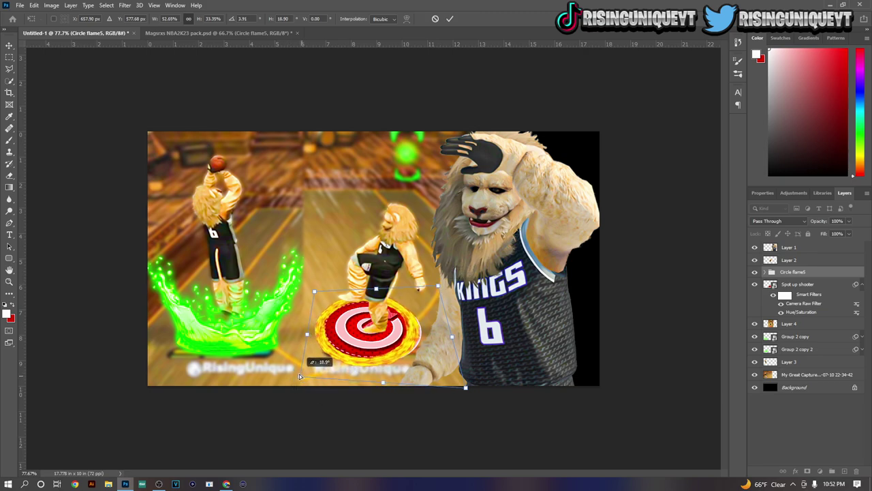
{"action": "left_click_drag", "start_coordinate": [466, 390], "coordinate": [483, 390]}
{"action": "left_click_drag", "start_coordinate": [297, 377], "coordinate": [299, 379]}
{"action": "key", "text": "Return"}
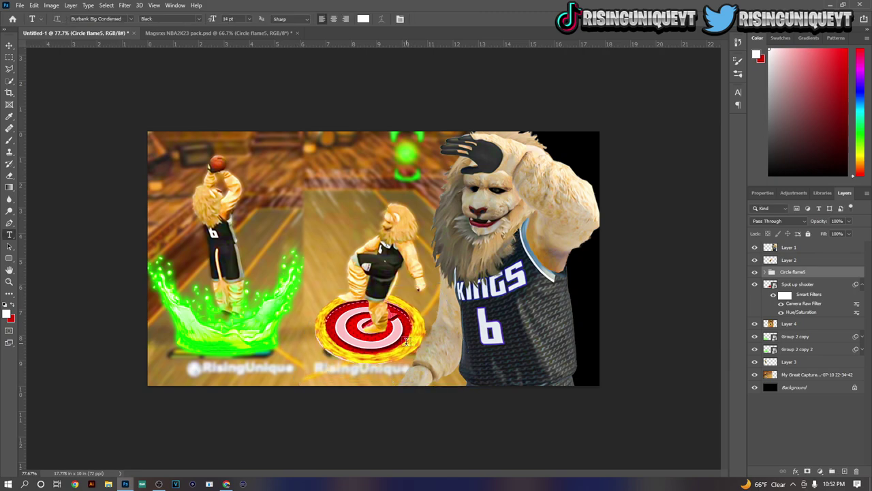
Step: Nudge the flame ring slightly down and sideways to line it up with the badge's rim
{"action": "key", "text": "Down"}
{"action": "key", "text": "Down"}
{"action": "key", "text": "Down"}
{"action": "key", "text": "Down"}
{"action": "key", "text": "Down"}
{"action": "key", "text": "Left"}
{"action": "key", "text": "Left"}
{"action": "key", "text": "Left"}
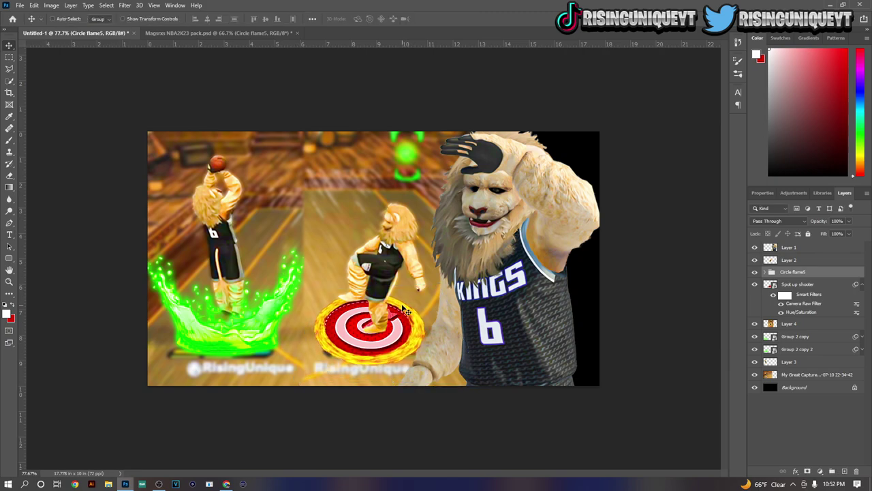
{"action": "key", "text": "Down"}
{"action": "key", "text": "Right"}
{"action": "key", "text": "Right"}
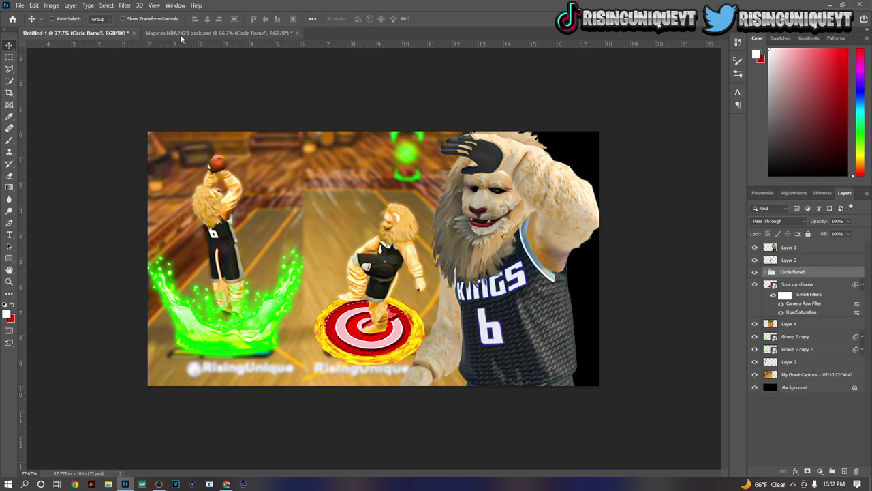
Step: Collapse and hide the Effects group in the Magsrxs NBA2K23 pack
{"action": "left_click", "coordinate": [218, 33]}
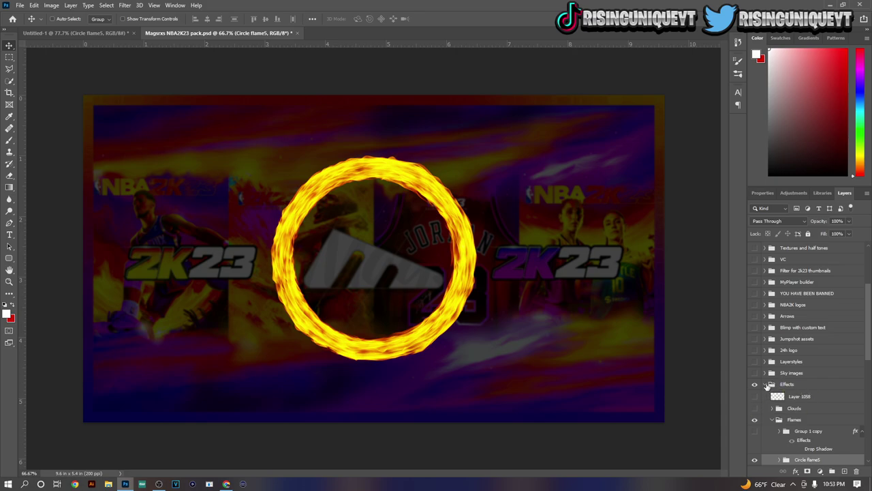
{"action": "left_click", "coordinate": [764, 384]}
{"action": "left_click", "coordinate": [754, 383]}
{"action": "left_click", "coordinate": [95, 36]}
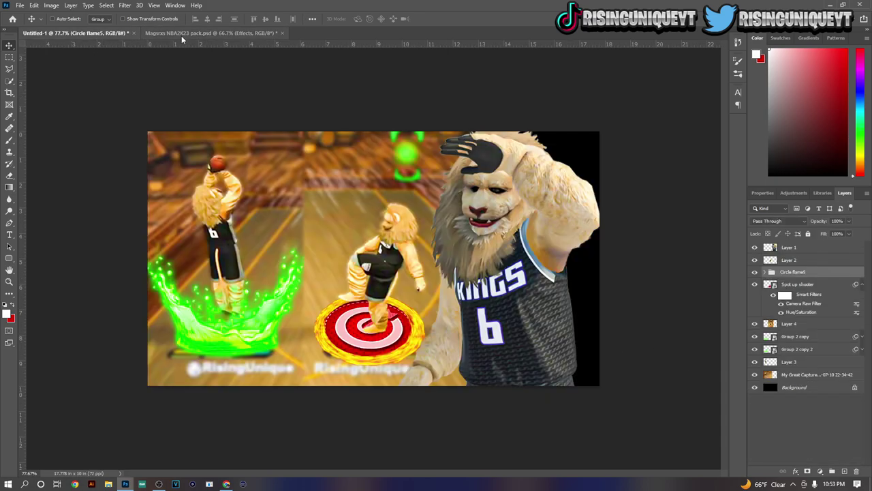
{"action": "left_click", "coordinate": [178, 34]}
Step: Expand the pack's Sky images group and select the visible pexels-pixabay-80476 sky image
{"action": "scroll", "coordinate": [761, 416], "scroll_direction": "down", "scroll_amount": 1}
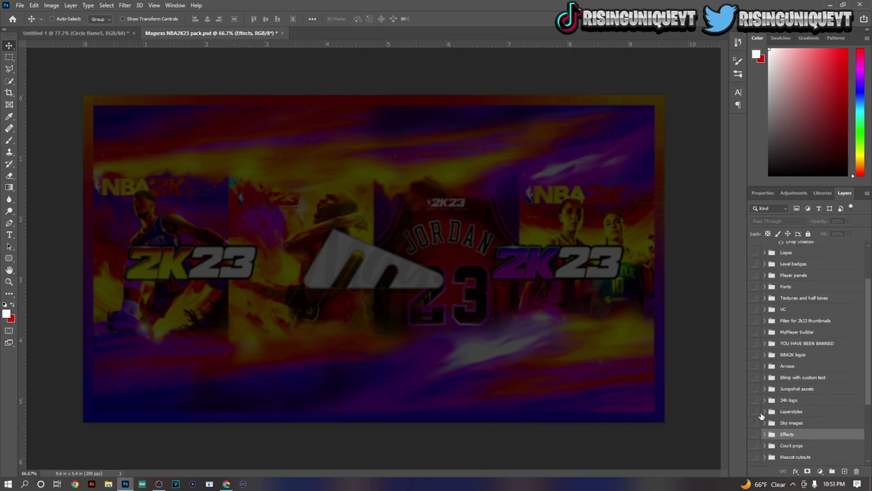
{"action": "scroll", "coordinate": [763, 423], "scroll_direction": "down", "scroll_amount": 1}
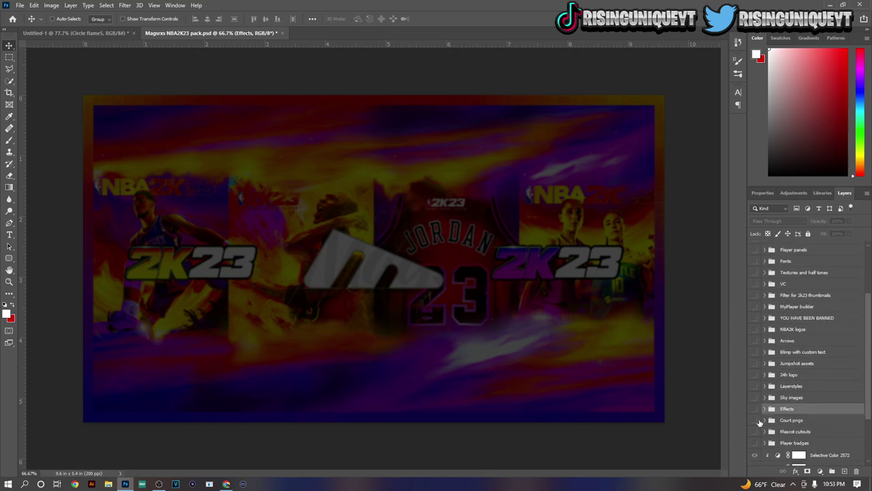
{"action": "left_click", "coordinate": [764, 397]}
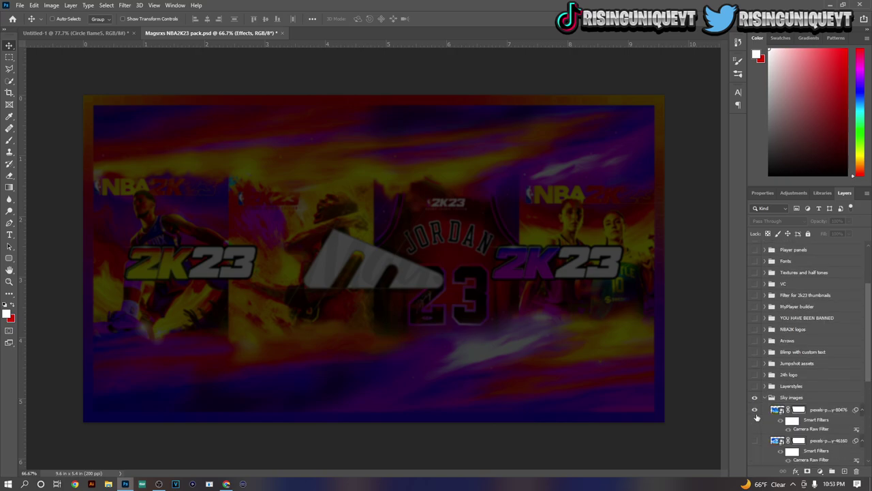
{"action": "left_click", "coordinate": [754, 409]}
{"action": "left_click", "coordinate": [824, 412]}
Step: Bring the pexels-pixabay-80476 sky into Untitled-1, place it directly above the Background layer and scale it to 152.57% to fill the canvas
{"action": "left_click", "coordinate": [71, 33]}
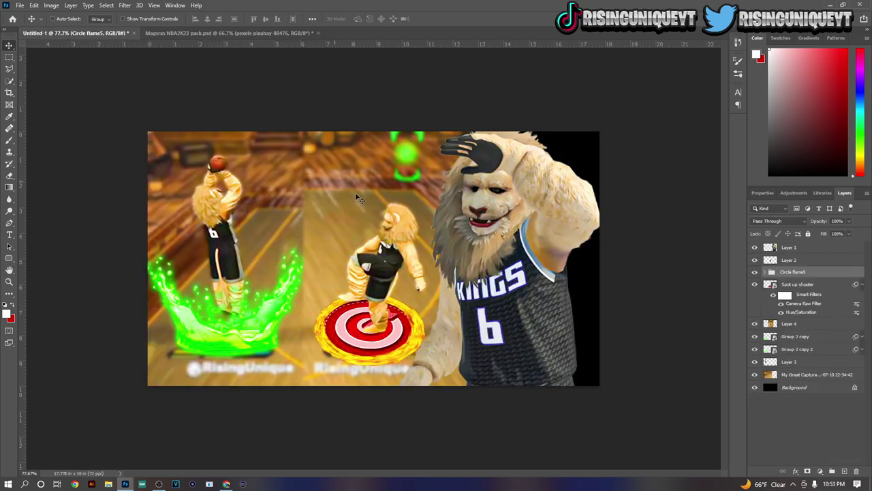
{"action": "left_click_drag", "start_coordinate": [820, 276], "coordinate": [826, 414]}
{"action": "key", "text": "ctrl+t"}
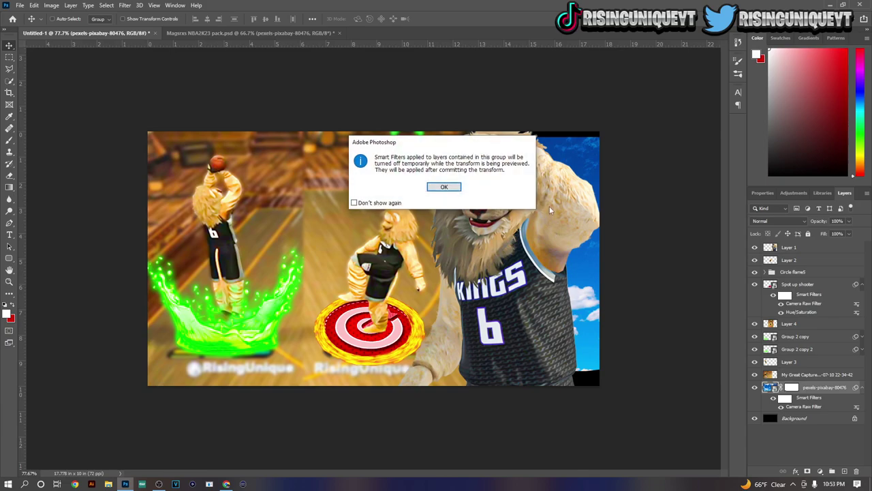
{"action": "left_click", "coordinate": [444, 187]}
{"action": "key", "text": "ctrl+0"}
{"action": "left_click_drag", "start_coordinate": [202, 164], "coordinate": [80, 88]}
{"action": "left_click_drag", "start_coordinate": [642, 304], "coordinate": [769, 350]}
{"action": "key", "text": "Return"}
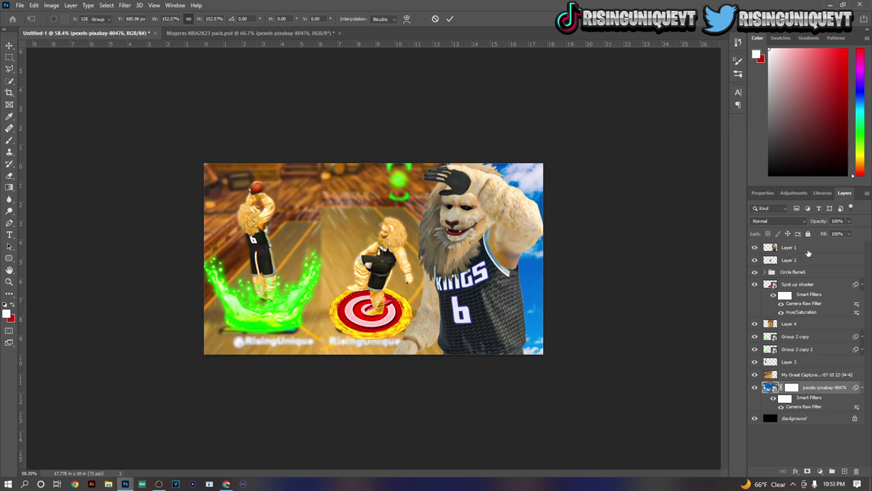
{"action": "key", "text": "Return"}
Step: Add a Bevel & Emboss style to the large lion on Layer 1, using a smooth inner bevel with depth 1000% and size 1 px
{"action": "scroll", "coordinate": [521, 235], "scroll_direction": "up", "scroll_amount": 2}
{"action": "scroll", "coordinate": [522, 236], "scroll_direction": "up", "scroll_amount": 1}
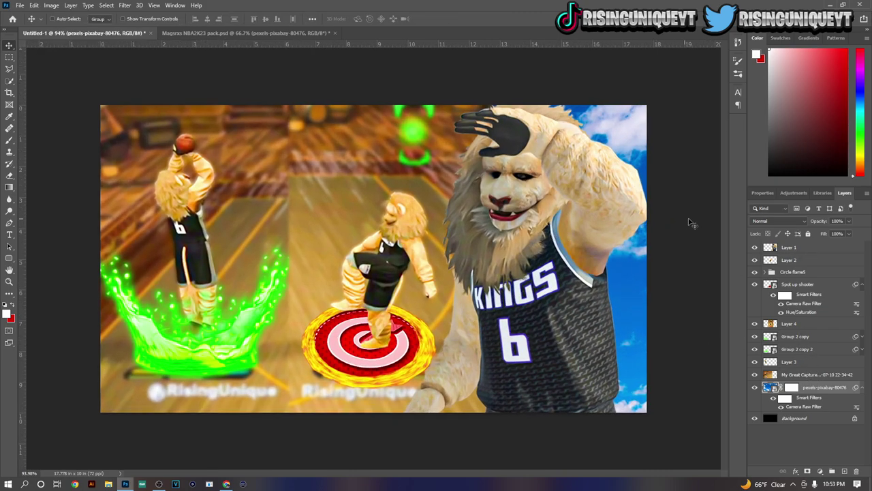
{"action": "double_click", "coordinate": [818, 251]}
{"action": "left_click_drag", "start_coordinate": [669, 208], "coordinate": [480, 269]}
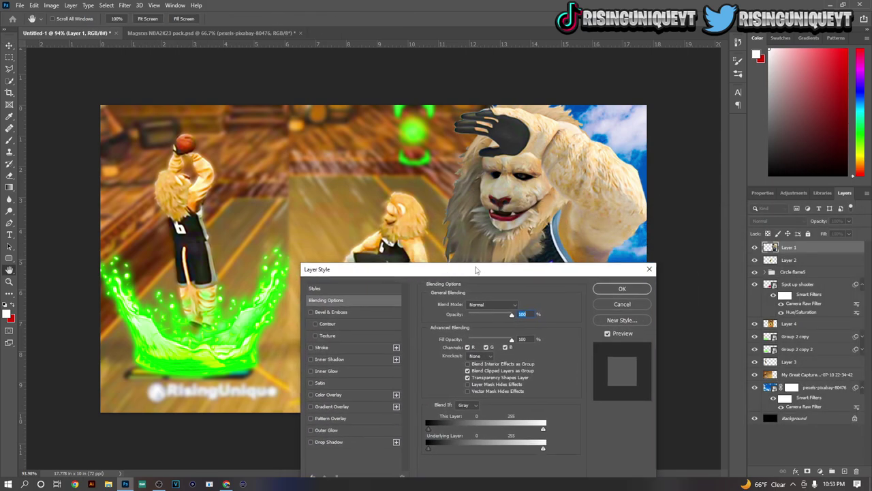
{"action": "left_click", "coordinate": [355, 310]}
{"action": "left_click_drag", "start_coordinate": [482, 356], "coordinate": [442, 347]}
{"action": "left_click_drag", "start_coordinate": [497, 348], "coordinate": [495, 346]}
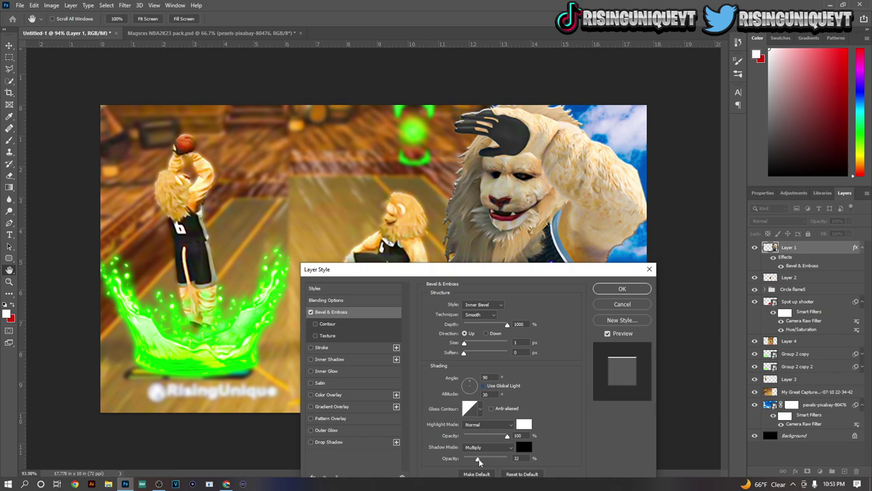
Step: Set the bevel's shadow opacity to 0% and add an Overlay Inner Glow with opacity 44%, size 27 px and range 39%
{"action": "left_click_drag", "start_coordinate": [478, 458], "coordinate": [464, 458]}
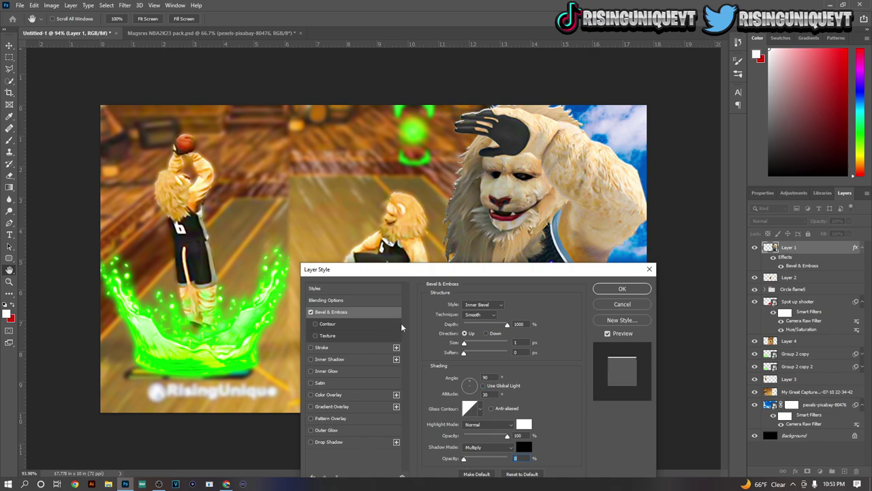
{"action": "left_click", "coordinate": [330, 371]}
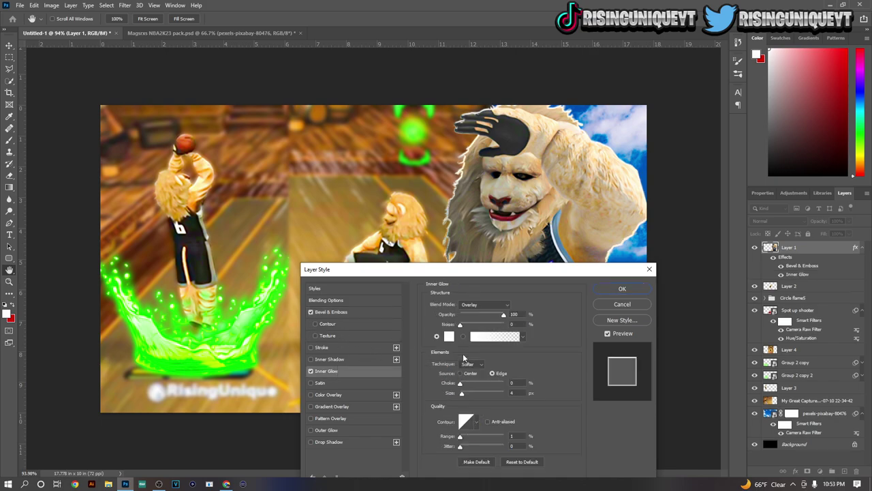
{"action": "left_click_drag", "start_coordinate": [505, 317], "coordinate": [479, 316]}
{"action": "left_click_drag", "start_coordinate": [462, 395], "coordinate": [467, 398]}
{"action": "mouse_move", "coordinate": [460, 443]}
{"action": "left_mouse_down"}
{"action": "mouse_move", "coordinate": [517, 447]}
{"action": "mouse_move", "coordinate": [473, 446]}
{"action": "left_mouse_up"}
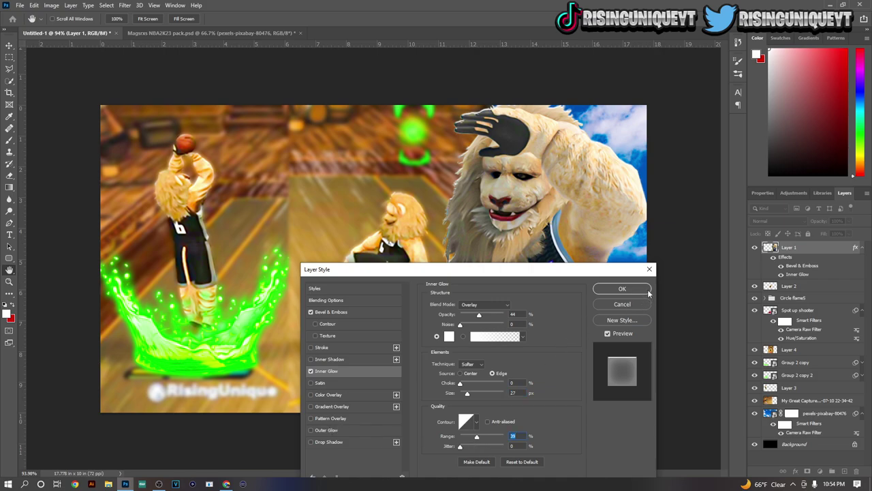
{"action": "left_click", "coordinate": [623, 288]}
Step: Copy the large lion's layer style from Layer 1 and paste it onto Layer 2 and Layer 3
{"action": "right_click", "coordinate": [806, 248]}
{"action": "left_click", "coordinate": [709, 300]}
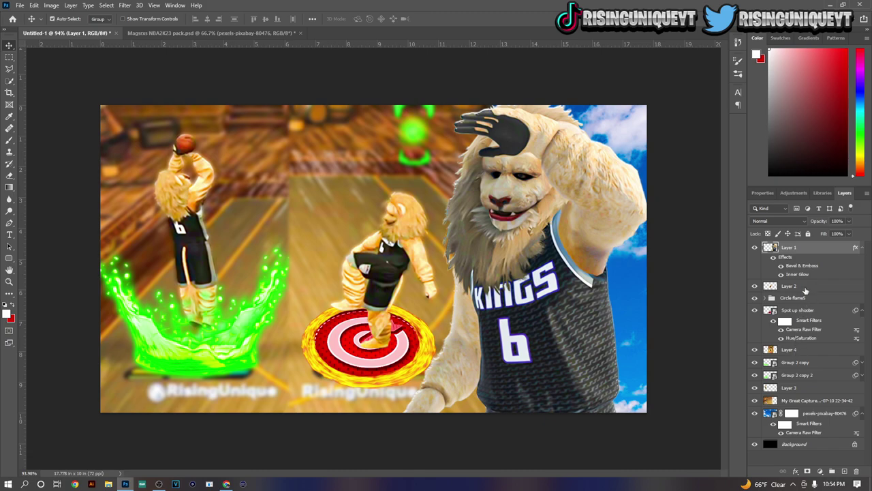
{"action": "left_click", "coordinate": [804, 286], "text": "ctrl"}
{"action": "left_click", "coordinate": [797, 387], "text": "ctrl"}
{"action": "right_click", "coordinate": [797, 388]}
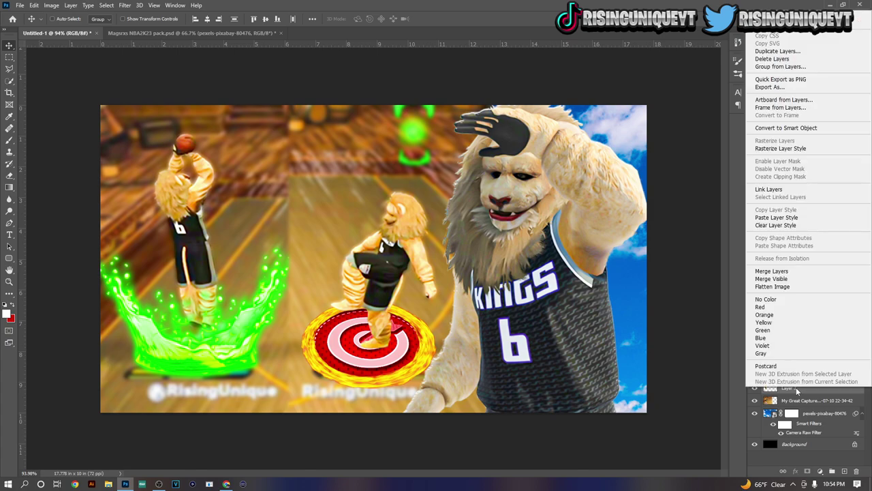
{"action": "left_click", "coordinate": [733, 375]}
{"action": "left_click", "coordinate": [795, 250], "text": "ctrl"}
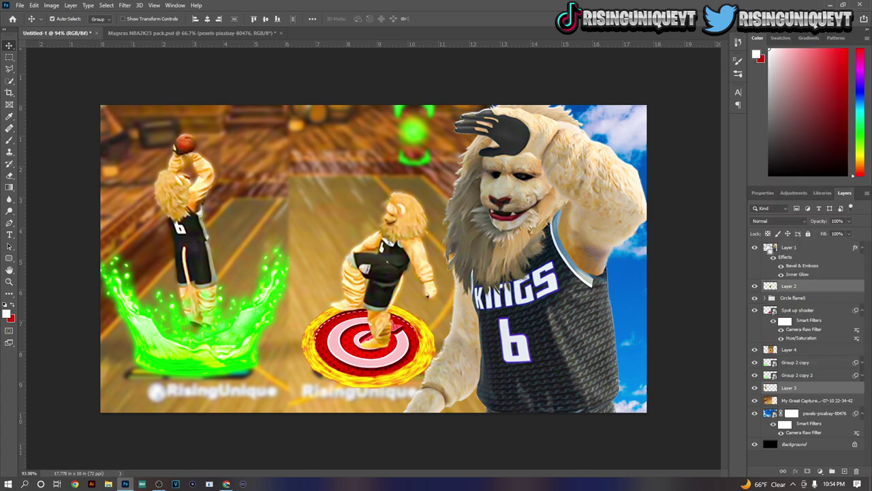
{"action": "right_click", "coordinate": [801, 380]}
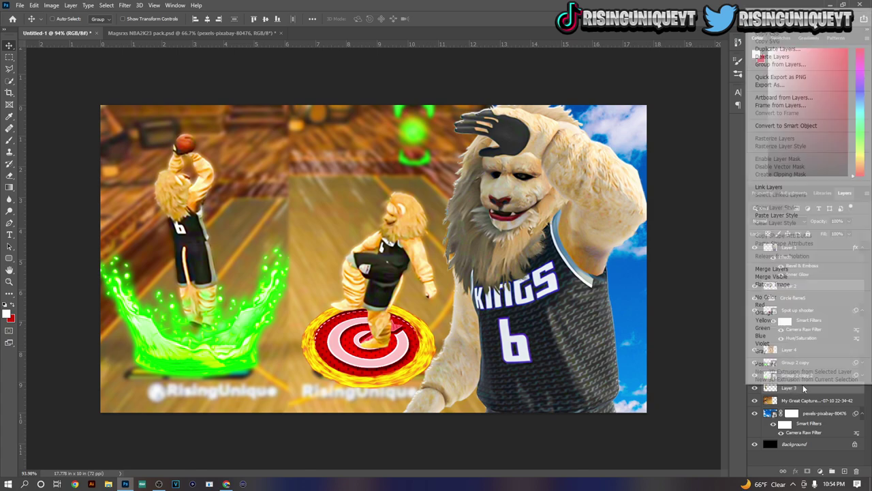
{"action": "left_click", "coordinate": [788, 215]}
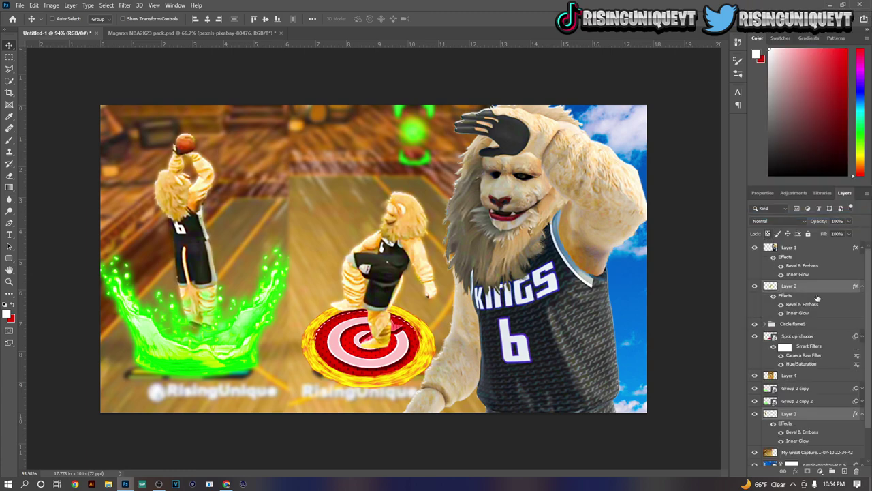
Step: Collapse the effect lists of Layer 1 and Layer 2 and the smart filter list of the Spot up shooter layer
{"action": "left_click", "coordinate": [862, 287]}
{"action": "left_click", "coordinate": [863, 249]}
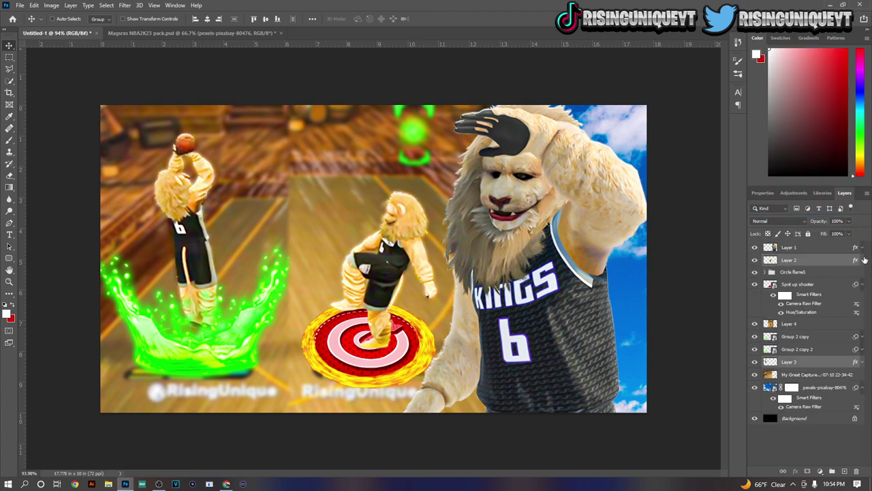
{"action": "left_click", "coordinate": [862, 285]}
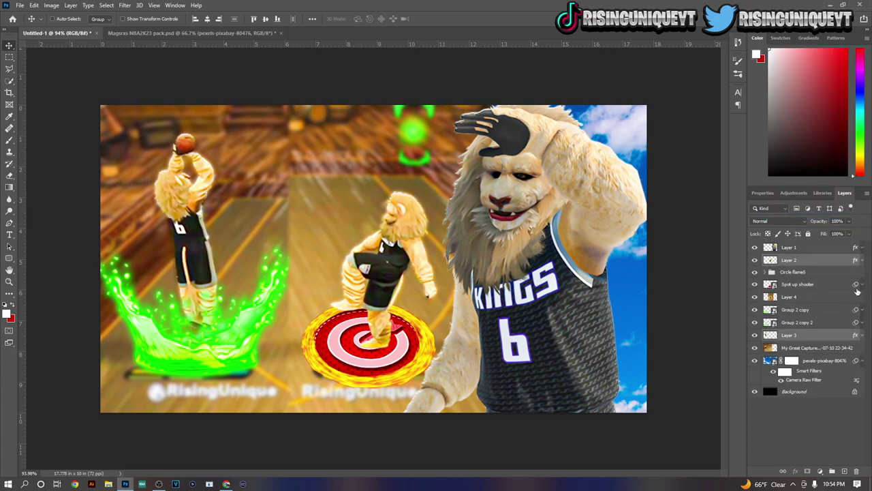
Step: Create a new layer above Layer 1, clip it to the large lion, and set the soft brush to 228 px with 0% hardness
{"action": "left_click", "coordinate": [799, 248]}
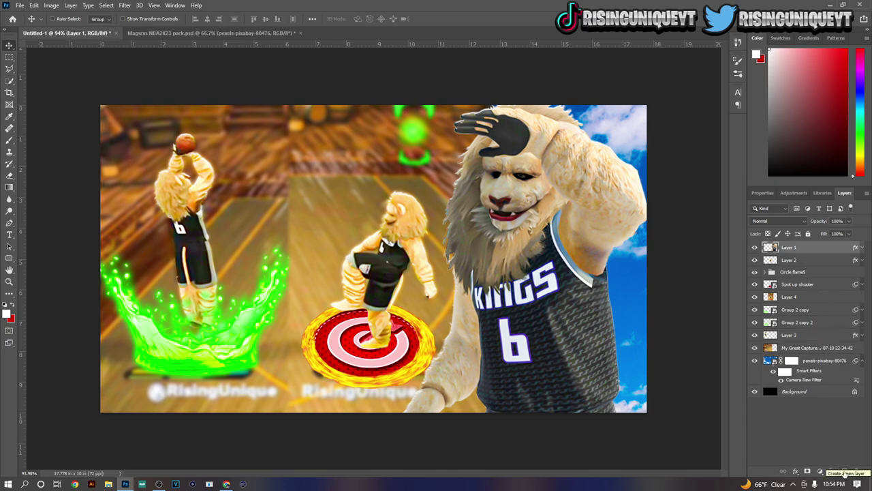
{"action": "left_click", "coordinate": [845, 472]}
{"action": "key", "text": "b"}
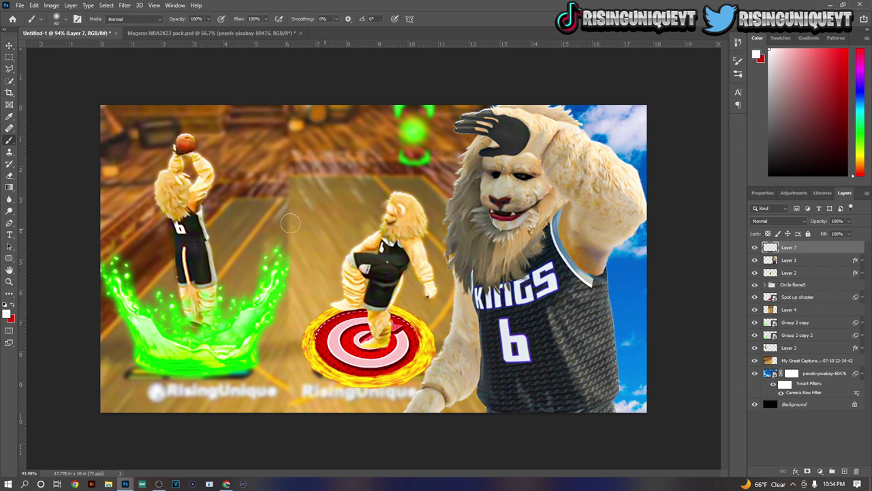
{"action": "left_click_drag", "start_coordinate": [808, 254], "coordinate": [802, 251]}
{"action": "left_click", "coordinate": [802, 252], "text": "alt"}
{"action": "left_click", "coordinate": [65, 20]}
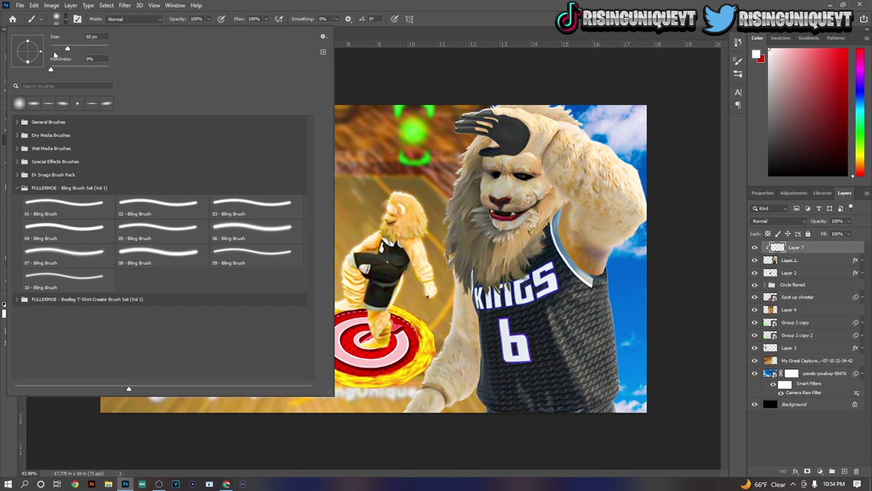
{"action": "left_click_drag", "start_coordinate": [77, 48], "coordinate": [95, 48]}
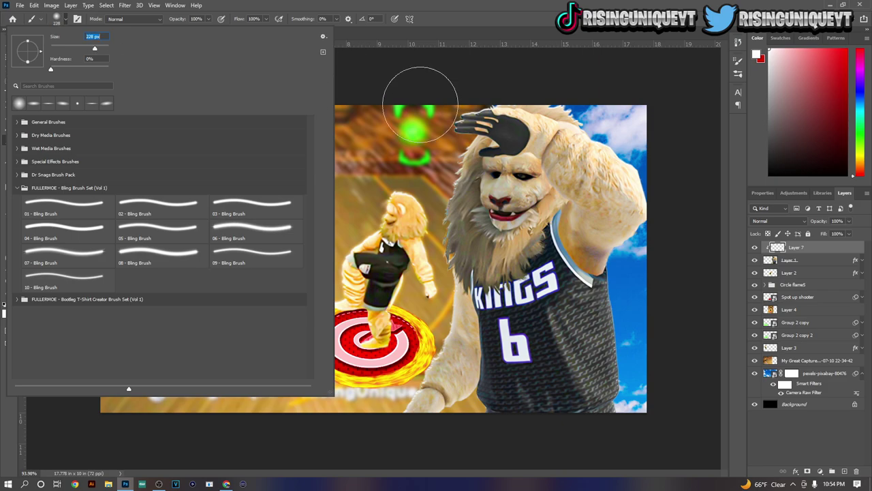
{"action": "left_click", "coordinate": [740, 225]}
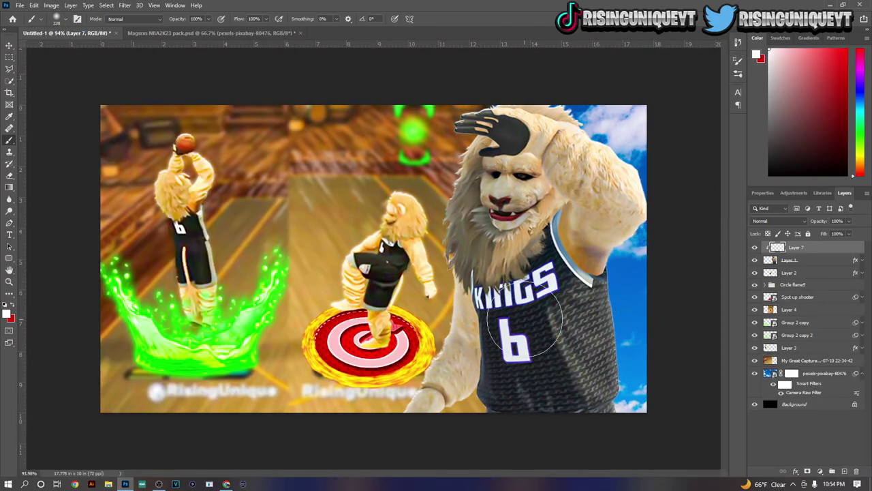
Step: Paint a soft white highlight along the right edge of the large lion's jersey on the clipped layer
{"action": "mouse_move", "coordinate": [623, 292]}
{"action": "left_mouse_down"}
{"action": "mouse_move", "coordinate": [537, 471]}
{"action": "mouse_move", "coordinate": [477, 238]}
{"action": "mouse_move", "coordinate": [502, 69]}
{"action": "mouse_move", "coordinate": [600, 205]}
{"action": "mouse_move", "coordinate": [623, 269]}
{"action": "left_mouse_up"}
{"action": "key", "text": "ctrl+z"}
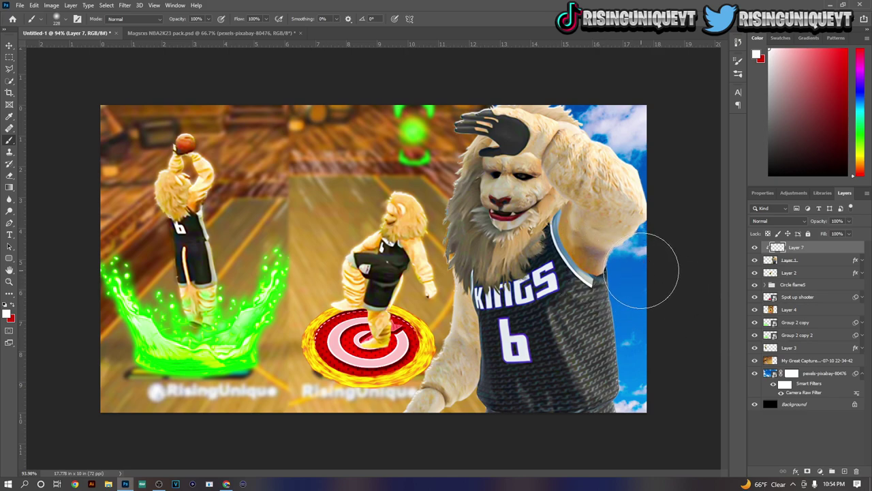
{"action": "left_click", "coordinate": [635, 270]}
{"action": "left_click", "coordinate": [633, 271]}
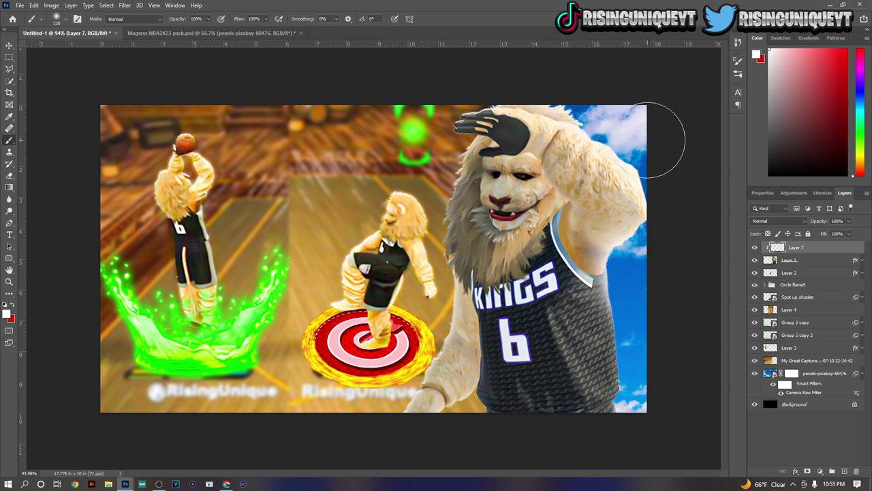
Step: Add a new layer above Layer 7 and dab a soft white glow beneath the large lion's raised elbow with a 125 px brush
{"action": "left_click", "coordinate": [798, 261]}
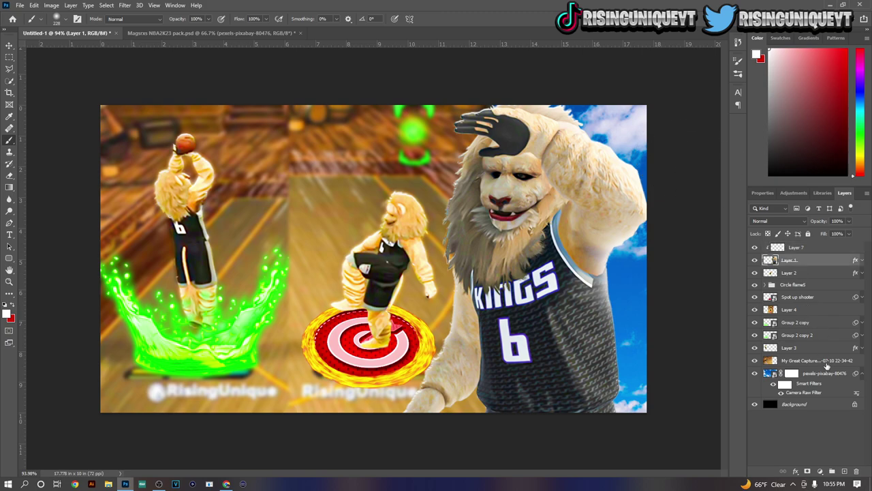
{"action": "left_click", "coordinate": [817, 247]}
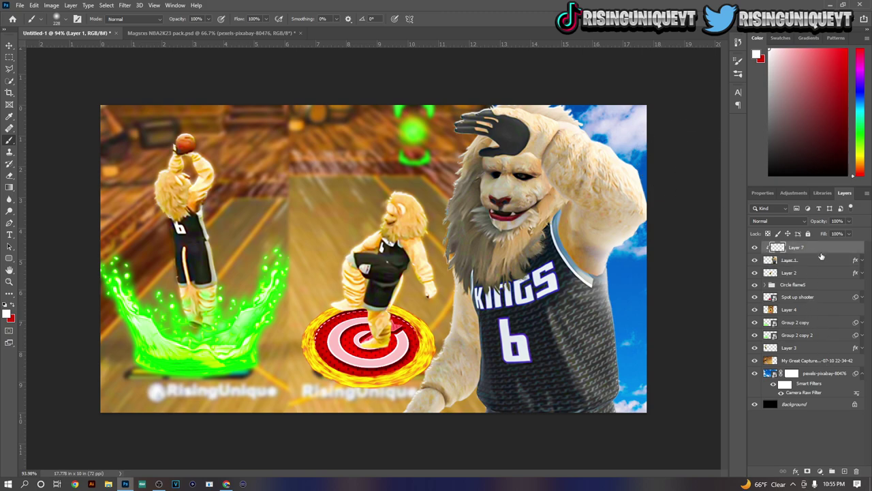
{"action": "left_click", "coordinate": [845, 471]}
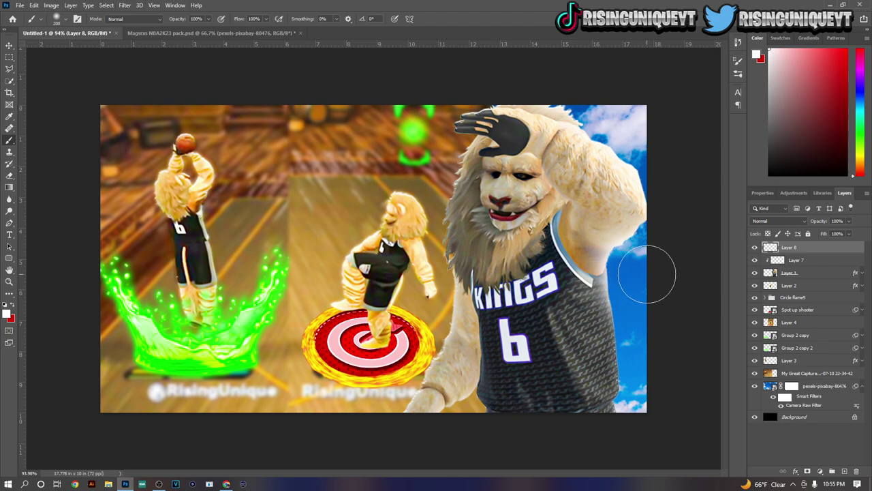
{"action": "key", "text": "bracketleft"}
{"action": "key", "text": "bracketleft"}
{"action": "left_click", "coordinate": [615, 247]}
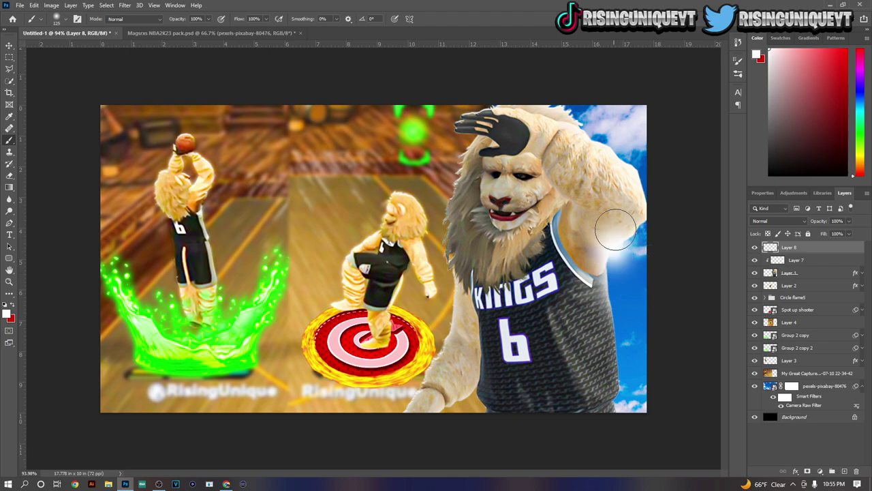
{"action": "left_click_drag", "start_coordinate": [555, 113], "coordinate": [606, 154]}
{"action": "key", "text": "ctrl+z"}
Step: Paint soft white over the sky beside the raised arm on a new layer, then set it to Overlay at 5% opacity
{"action": "left_click", "coordinate": [844, 471]}
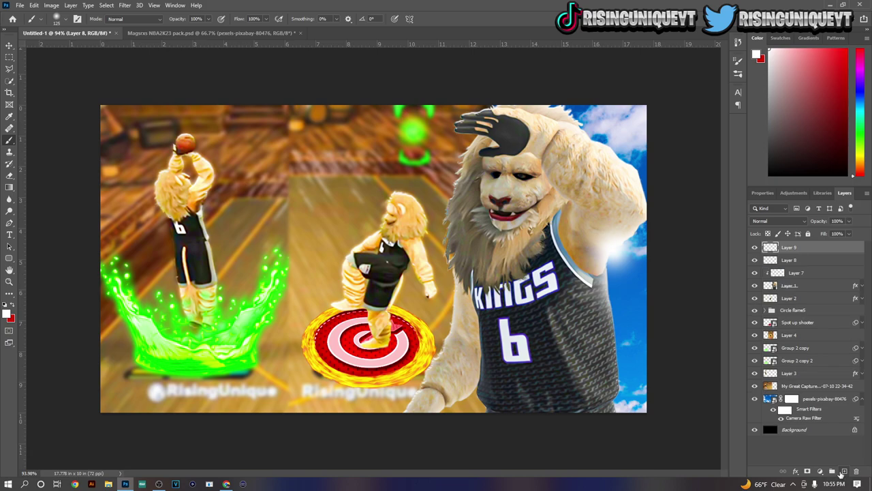
{"action": "mouse_move", "coordinate": [574, 91]}
{"action": "left_mouse_down"}
{"action": "mouse_move", "coordinate": [618, 140]}
{"action": "mouse_move", "coordinate": [581, 110]}
{"action": "left_mouse_up"}
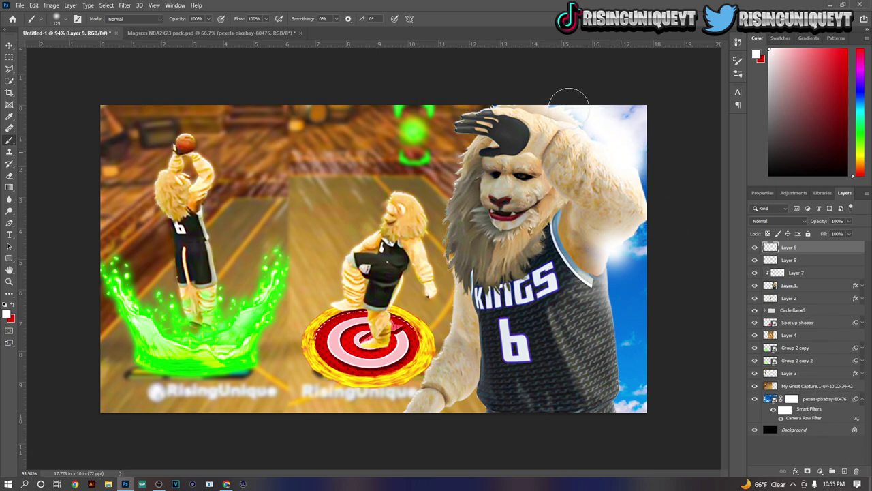
{"action": "left_click", "coordinate": [783, 222]}
{"action": "left_click", "coordinate": [791, 331]}
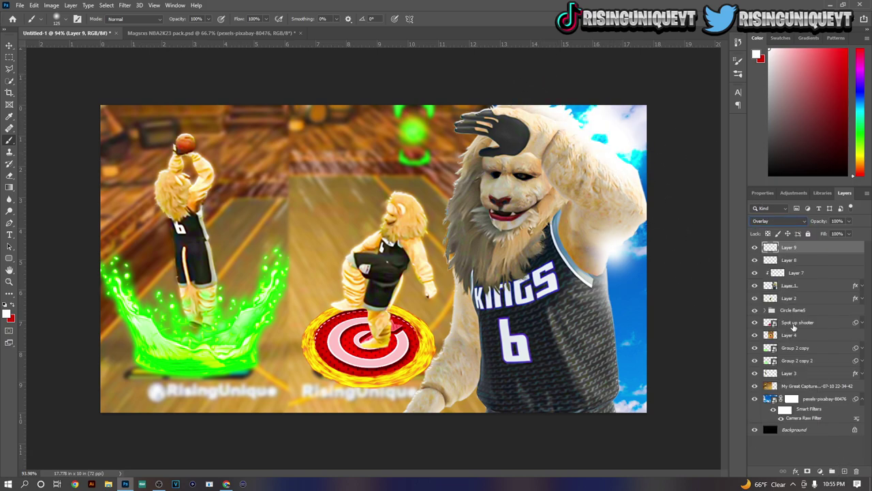
{"action": "left_click_drag", "start_coordinate": [823, 224], "coordinate": [779, 224]}
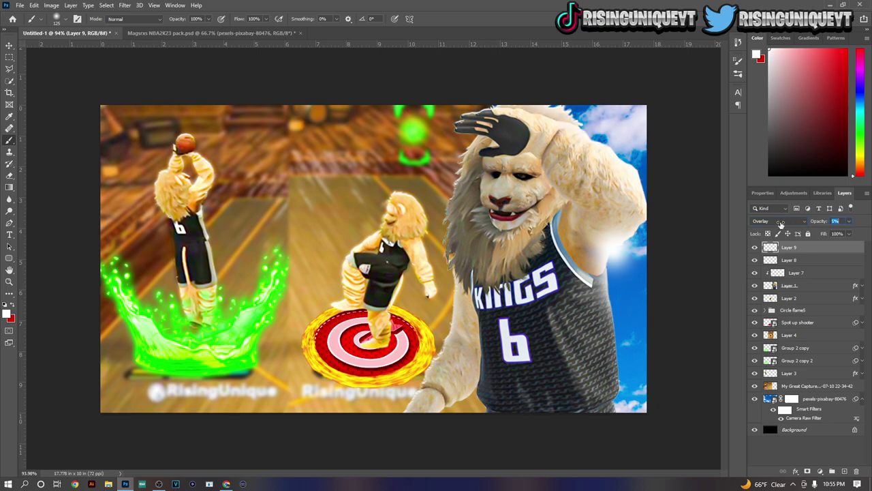
Step: Close the Magsrxs NBA2K23 pack and open the recent file Unique's NBA2K22 Thumbnail Pack.psd, dismissing the missing linked assets notice
{"action": "left_click", "coordinate": [169, 31]}
{"action": "left_click", "coordinate": [300, 32]}
{"action": "left_click", "coordinate": [432, 180]}
{"action": "mouse_move", "coordinate": [52, 60]}
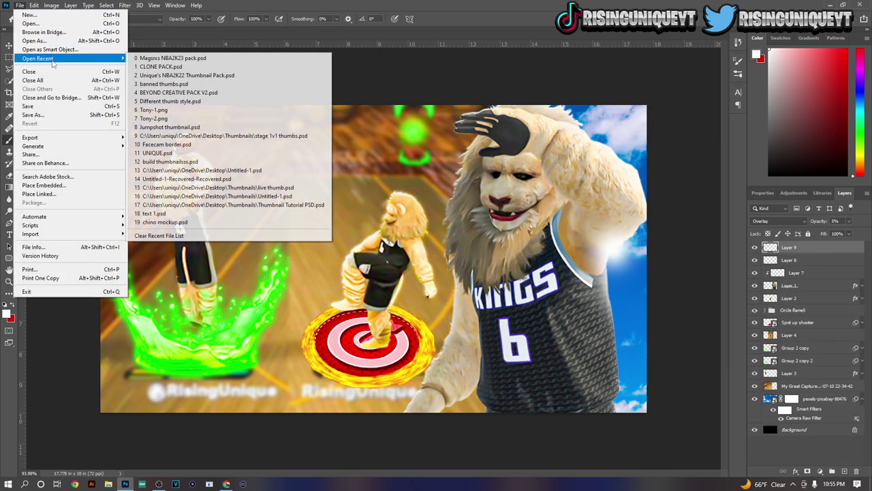
{"action": "left_click", "coordinate": [199, 76]}
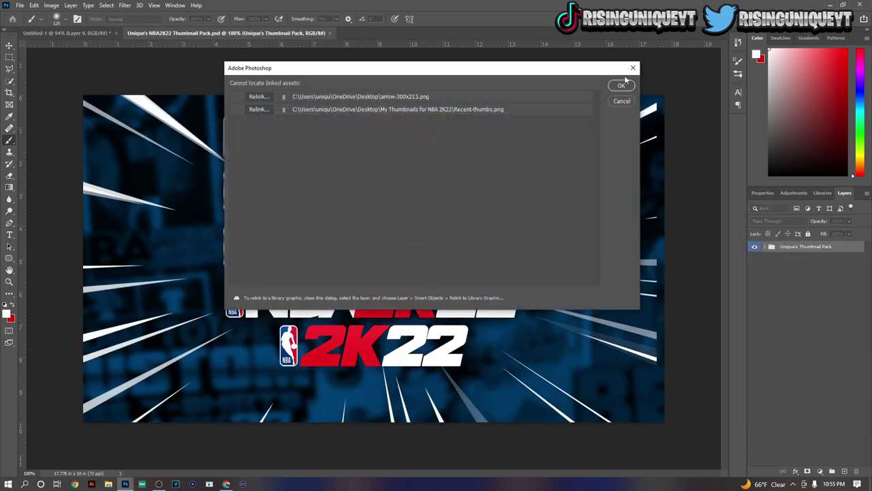
{"action": "left_click", "coordinate": [621, 86]}
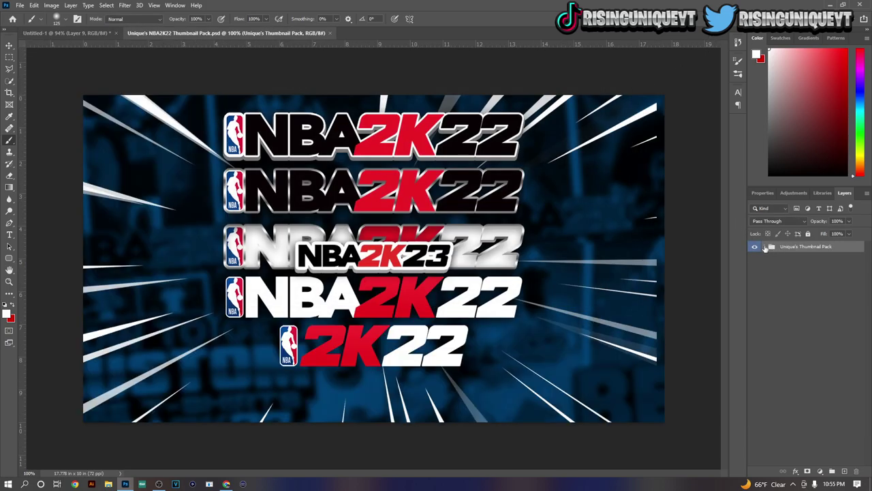
Step: Expand Unique's Thumbnail Pack and bring its Color Corrections group into Untitled-1 as the topmost item
{"action": "left_click", "coordinate": [765, 246]}
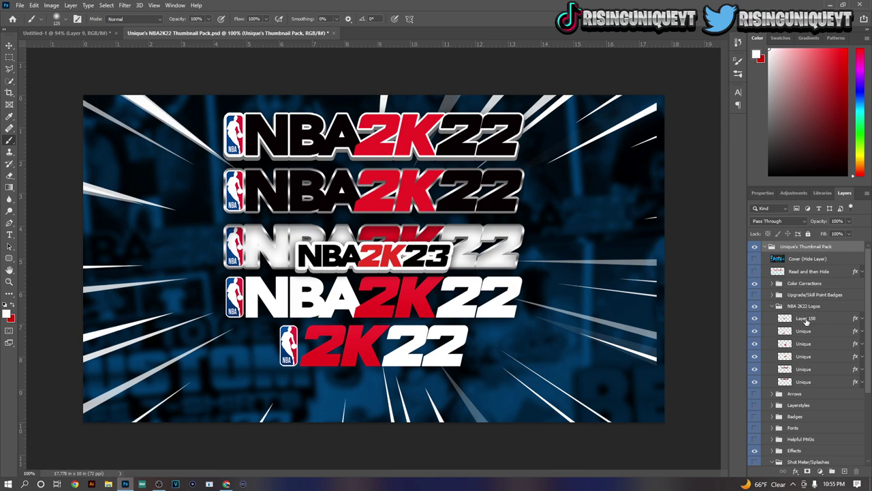
{"action": "left_click", "coordinate": [793, 283]}
{"action": "left_click_drag", "start_coordinate": [85, 36], "coordinate": [805, 256]}
Step: Show only the second CCs preset in the Color Corrections group, then collapse the group
{"action": "left_click", "coordinate": [765, 248]}
{"action": "left_click", "coordinate": [755, 259]}
{"action": "left_click", "coordinate": [756, 269]}
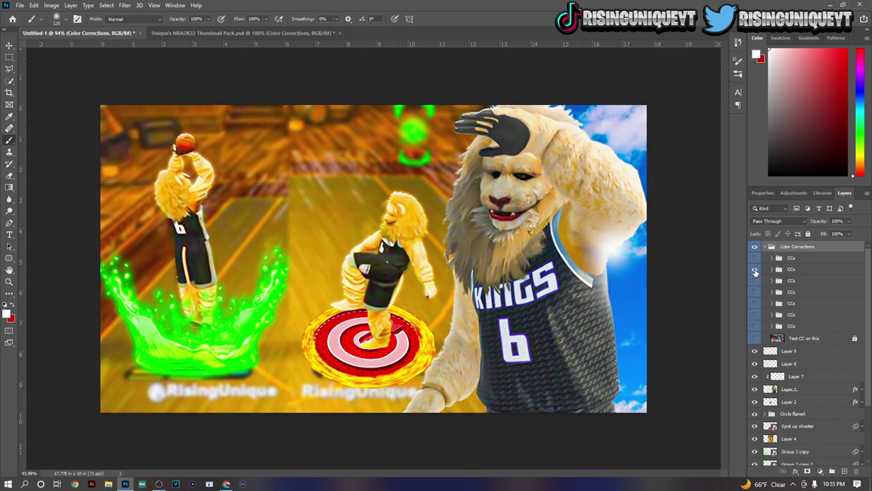
{"action": "left_click", "coordinate": [766, 246]}
Step: Add a placeholder text layer above Layer 9 on the upper court, set in Burbank Big Regular Black
{"action": "left_click", "coordinate": [802, 260]}
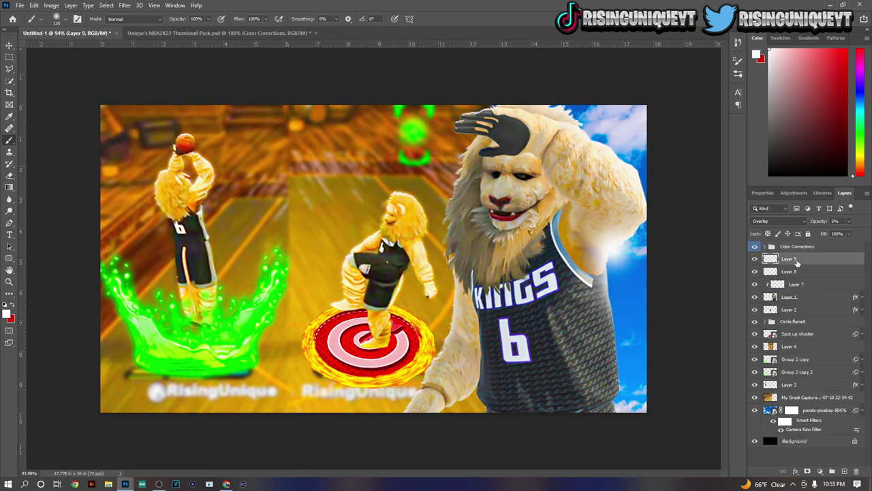
{"action": "key", "text": "t"}
{"action": "left_click", "coordinate": [276, 164]}
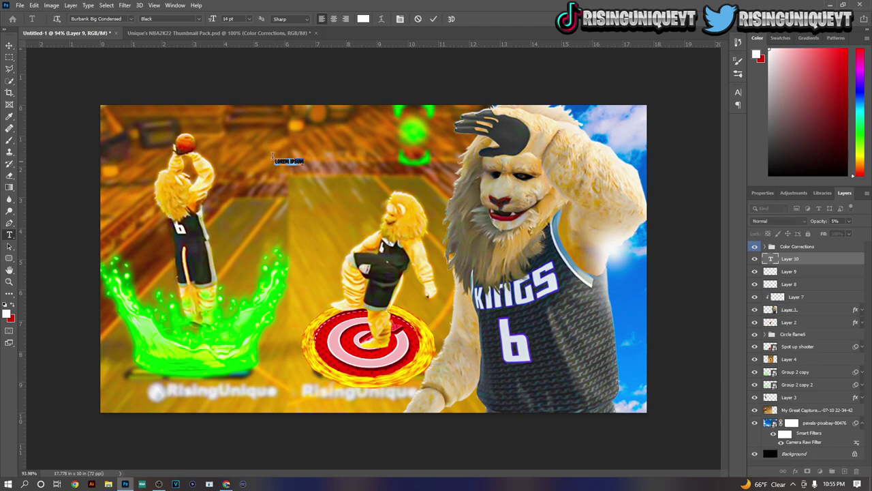
{"action": "left_click", "coordinate": [133, 20]}
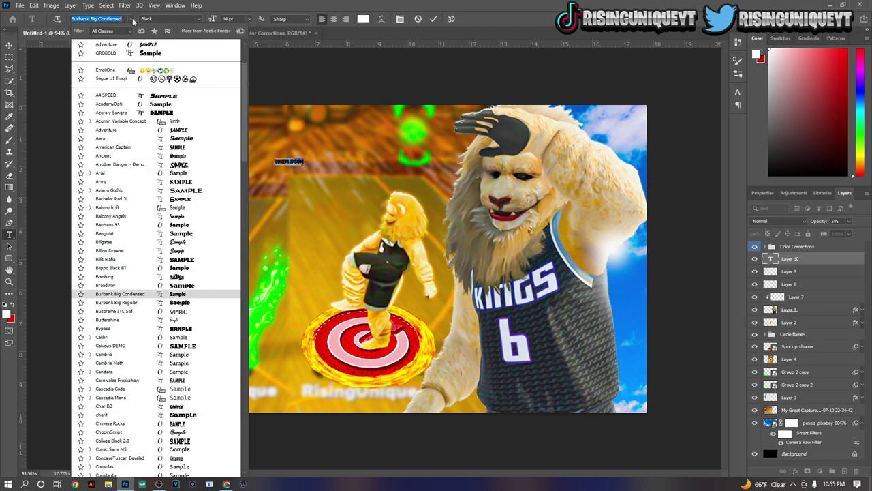
{"action": "left_click", "coordinate": [133, 20]}
{"action": "left_click", "coordinate": [119, 21]}
{"action": "left_click", "coordinate": [103, 20]}
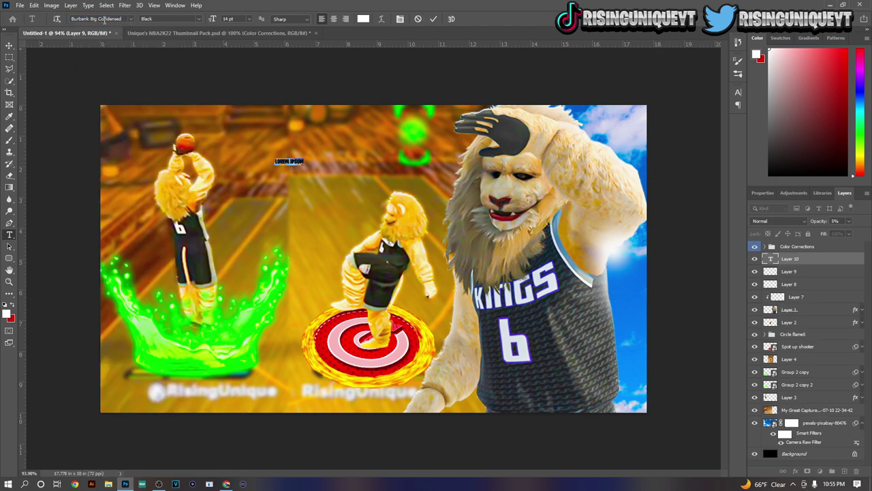
{"action": "left_click_drag", "start_coordinate": [99, 20], "coordinate": [126, 19]}
{"action": "type", "text": "B"}
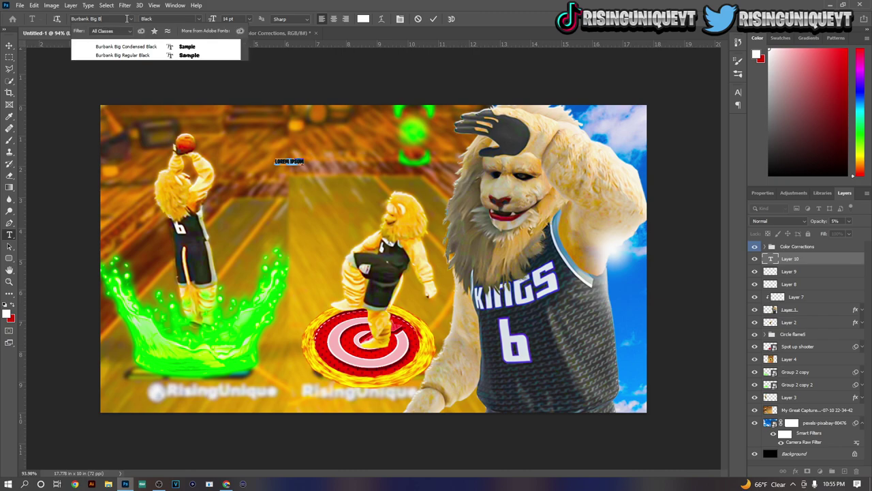
{"action": "left_click", "coordinate": [162, 55]}
{"action": "left_click", "coordinate": [434, 19]}
Step: Enlarge the placeholder text to about 104 pt across the upper part of the court
{"action": "key", "text": "ctrl+t"}
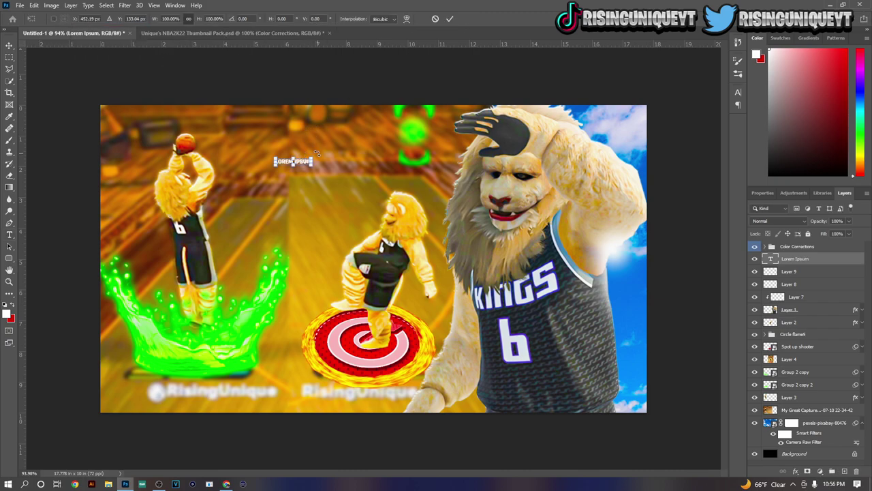
{"action": "left_click_drag", "start_coordinate": [313, 154], "coordinate": [419, 137]}
{"action": "key", "text": "Return"}
Step: Replace the placeholder text with BEST JUMPER
{"action": "triple_click", "coordinate": [408, 140]}
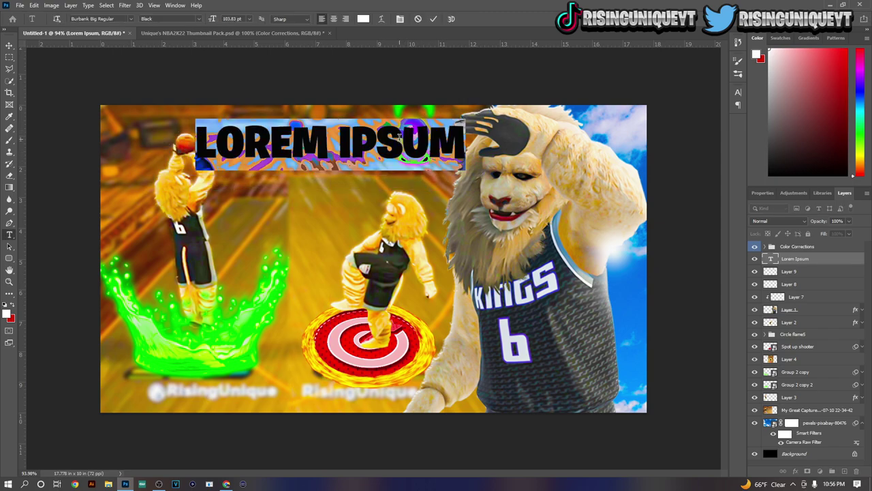
{"action": "type", "text": "BEST JU"}
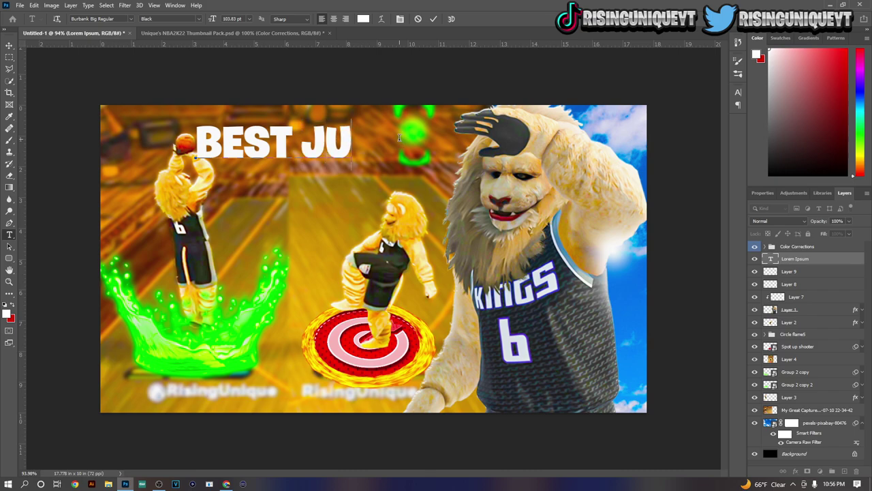
{"action": "type", "text": "MPER"}
{"action": "left_click", "coordinate": [434, 19]}
{"action": "key", "text": "ctrl+t"}
{"action": "key", "text": "Return"}
Step: Change the title text to BEST and set its font to Hanson Bold
{"action": "triple_click", "coordinate": [392, 138]}
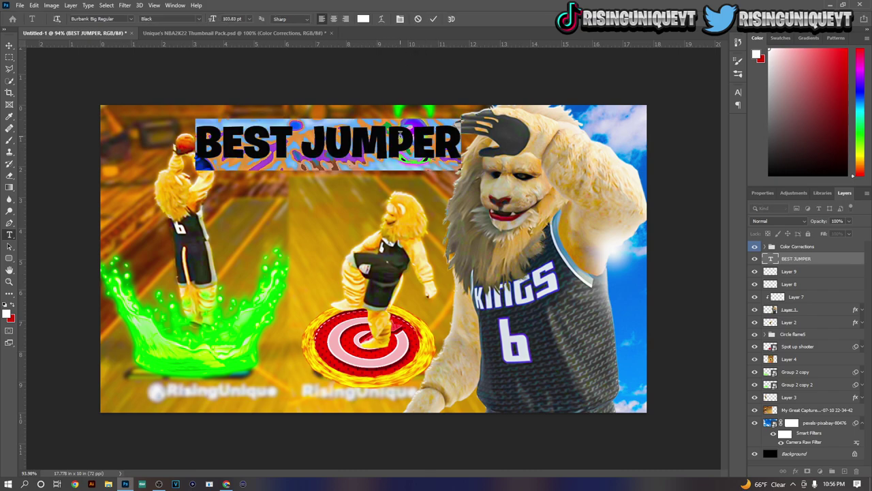
{"action": "type", "text": "BEST"}
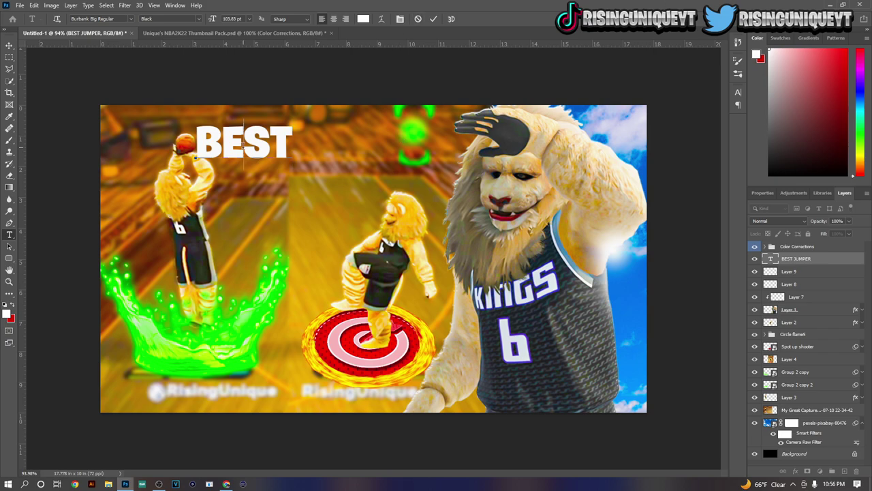
{"action": "key", "text": "ctrl+a"}
{"action": "left_click", "coordinate": [111, 18]}
{"action": "type", "text": "hans"}
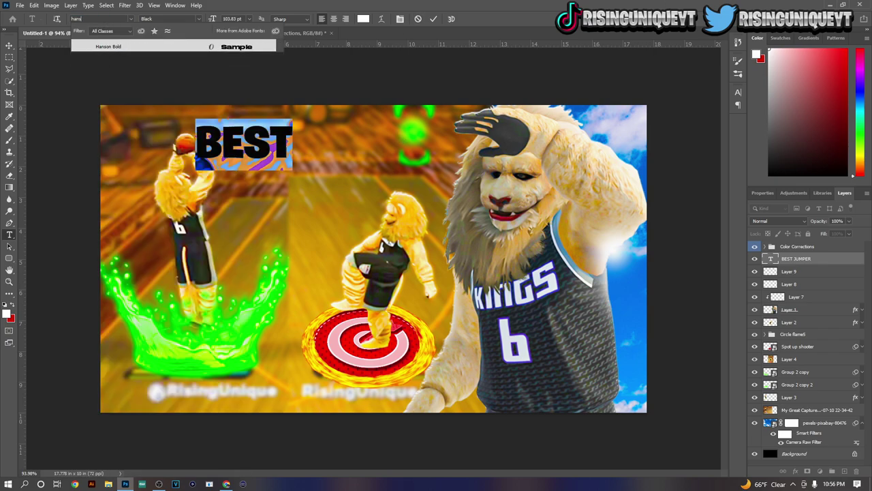
{"action": "left_click", "coordinate": [125, 45]}
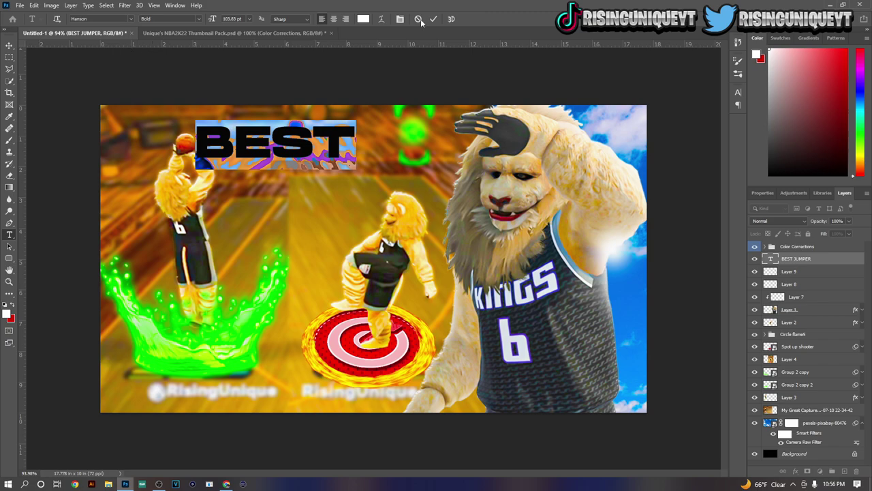
{"action": "left_click", "coordinate": [434, 19]}
Step: Move the BEST title up to the canvas's upper edge, between the shooter and the large lion
{"action": "key", "text": "v"}
{"action": "left_click_drag", "start_coordinate": [362, 130], "coordinate": [373, 151]}
{"action": "key", "text": "ctrl+z"}
Step: Add a separate JUMPSHOT! text layer, enlarge it to about 57 pt and place it directly beneath BEST
{"action": "key", "text": "t"}
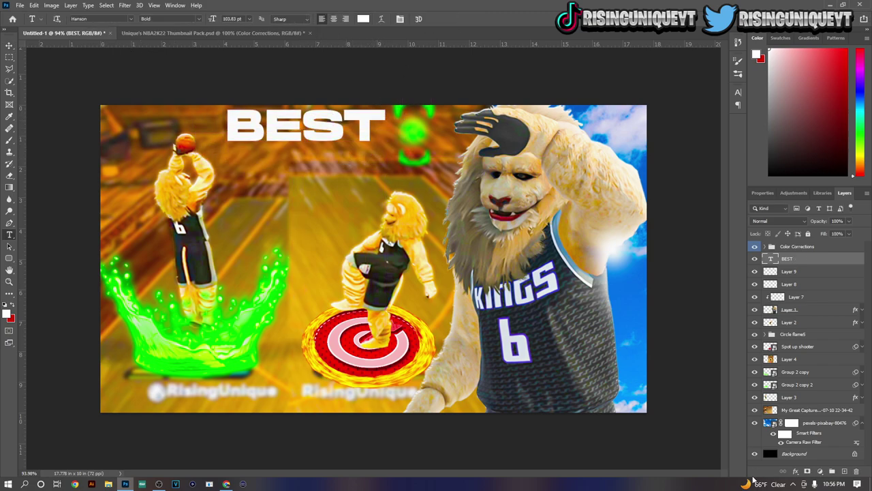
{"action": "left_click", "coordinate": [278, 159]}
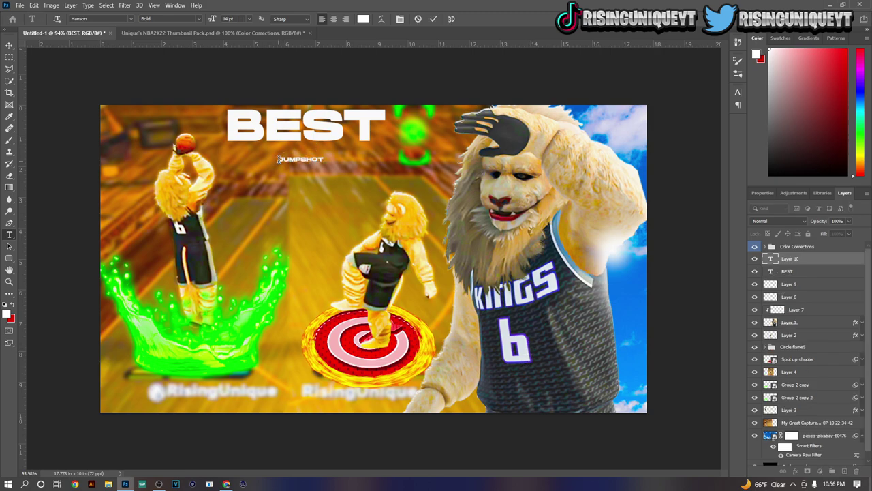
{"action": "left_click", "coordinate": [434, 19]}
{"action": "key", "text": "ctrl+t"}
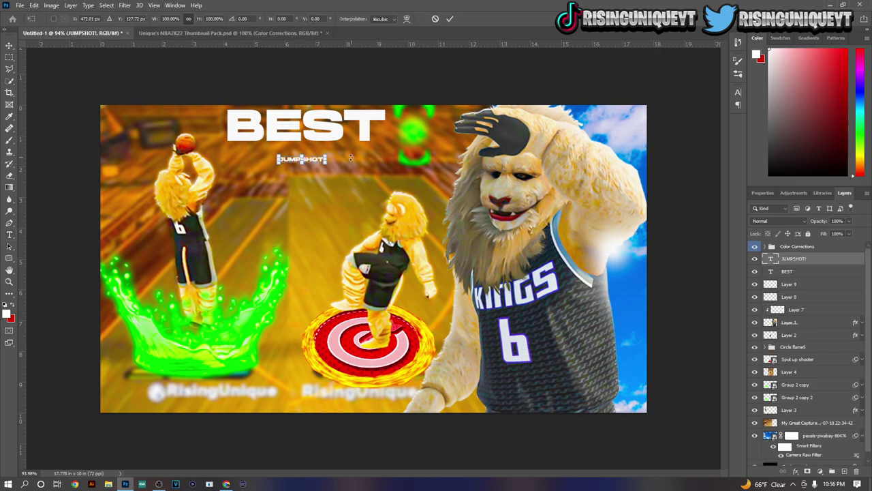
{"action": "left_click_drag", "start_coordinate": [326, 157], "coordinate": [400, 157]}
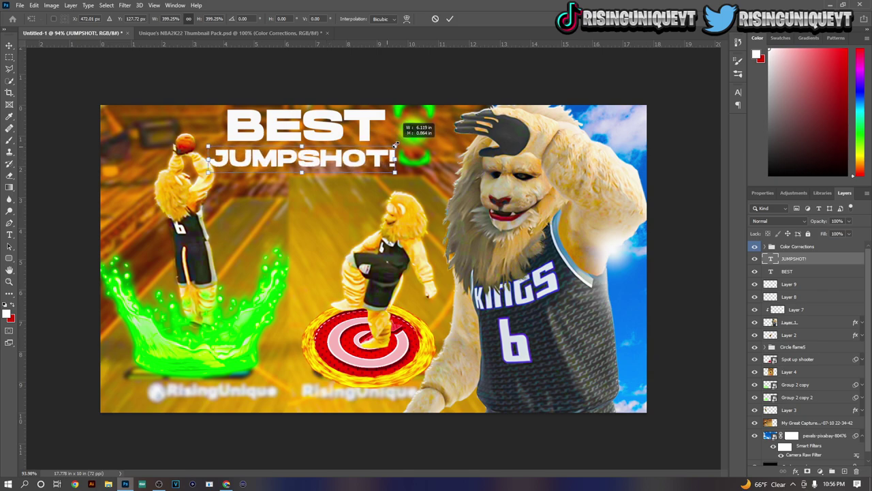
{"action": "key", "text": "Return"}
Step: Set the JUMPSHOT! text in the Republica Minor 2.0 font and align it under the right end of BEST
{"action": "triple_click", "coordinate": [359, 146]}
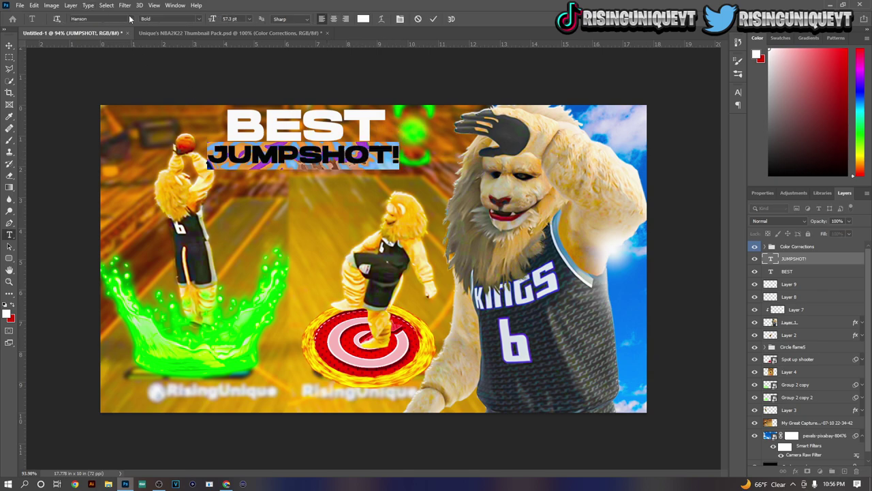
{"action": "left_click", "coordinate": [131, 19]}
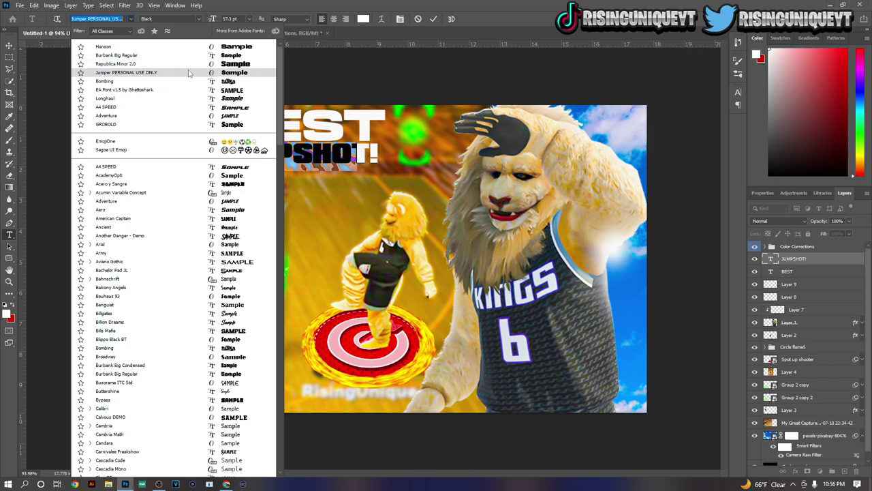
{"action": "left_click", "coordinate": [178, 64]}
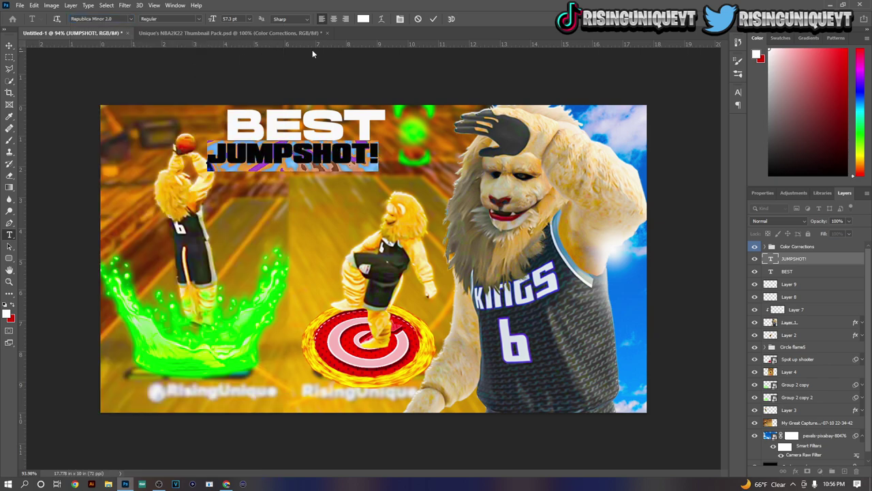
{"action": "left_click", "coordinate": [433, 19]}
{"action": "key", "text": "v"}
{"action": "left_click_drag", "start_coordinate": [343, 148], "coordinate": [347, 149]}
{"action": "left_click_drag", "start_coordinate": [344, 152], "coordinate": [344, 158]}
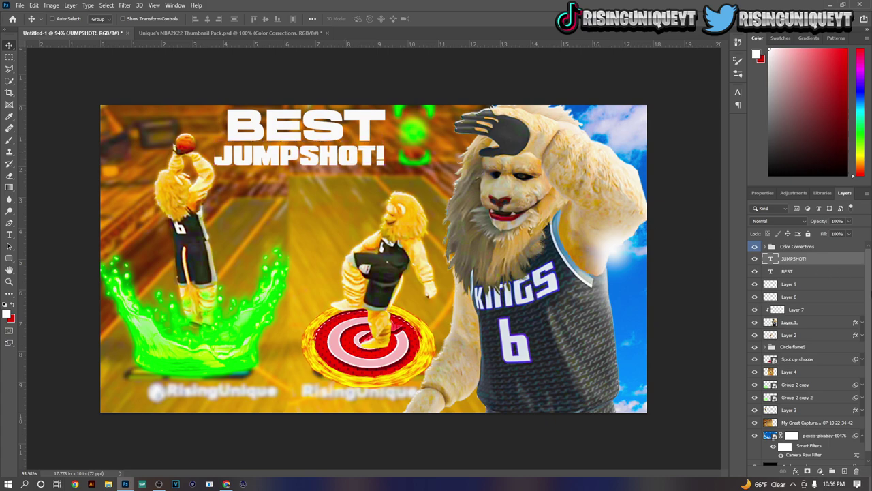
Step: Scale the BEST and JUMPSHOT! layers together to about 183%, tilt them about -0.65° and place them beside the large lion
{"action": "left_click", "coordinate": [799, 273], "text": "shift"}
{"action": "key", "text": "ctrl+t"}
{"action": "left_click_drag", "start_coordinate": [387, 110], "coordinate": [431, 104]}
{"action": "left_click_drag", "start_coordinate": [361, 175], "coordinate": [372, 196]}
{"action": "left_click_drag", "start_coordinate": [434, 116], "coordinate": [530, 115]}
{"action": "left_click_drag", "start_coordinate": [445, 115], "coordinate": [466, 111]}
{"action": "left_click_drag", "start_coordinate": [417, 147], "coordinate": [392, 152]}
{"action": "left_click_drag", "start_coordinate": [470, 108], "coordinate": [472, 103]}
{"action": "left_click_drag", "start_coordinate": [394, 145], "coordinate": [387, 145]}
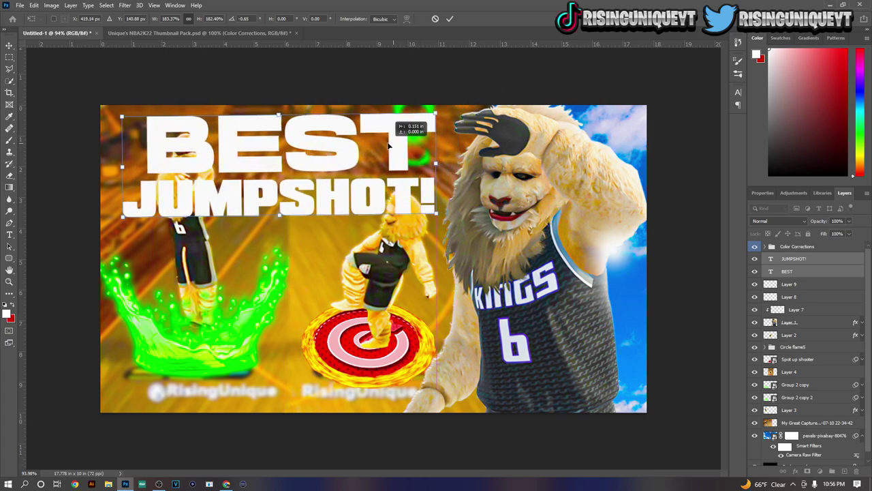
{"action": "key", "text": "Return"}
Step: Warp the JUMPSHOT! text with an Arc shape at a 3% bend
{"action": "left_click", "coordinate": [831, 258]}
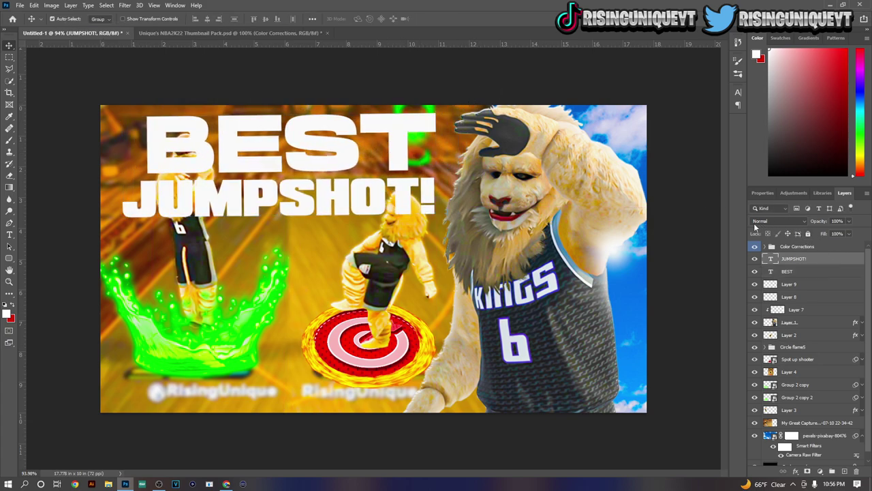
{"action": "key", "text": "ctrl+t"}
{"action": "left_click", "coordinate": [406, 19]}
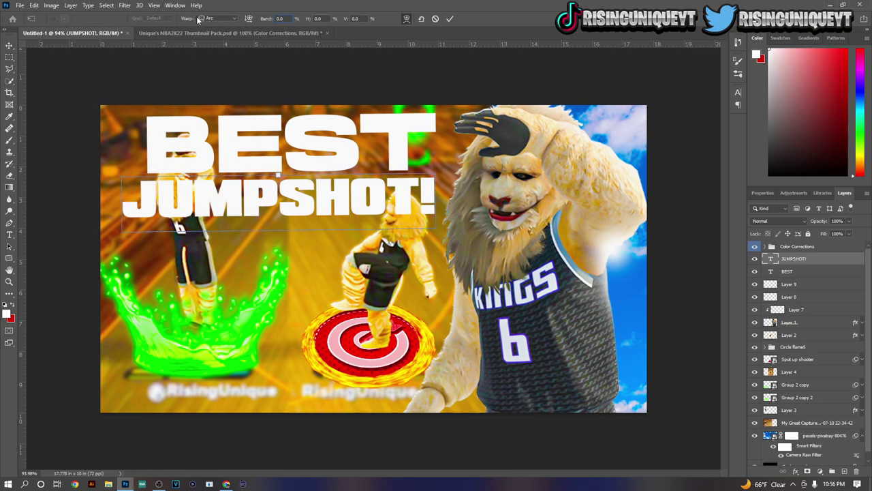
{"action": "left_click", "coordinate": [265, 21]}
{"action": "left_click_drag", "start_coordinate": [265, 20], "coordinate": [268, 20]}
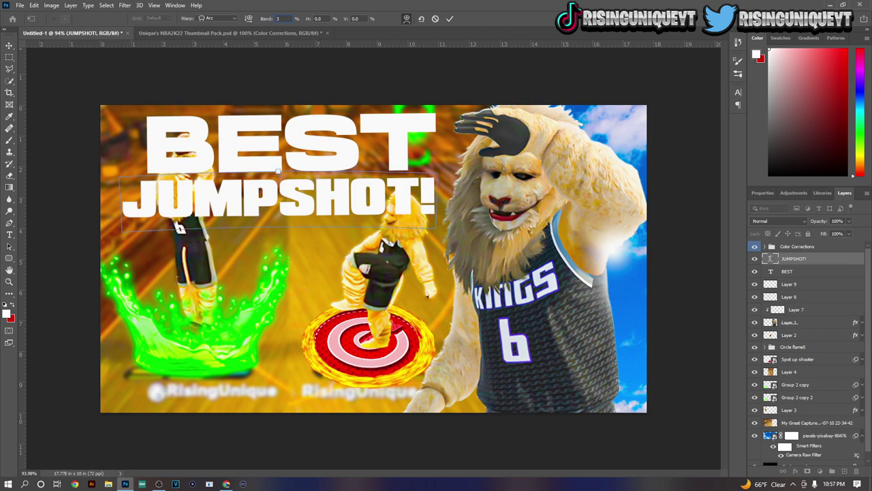
{"action": "left_click", "coordinate": [449, 19]}
Step: Warp the BEST text with a slight Arc bend to match JUMPSHOT!
{"action": "left_click", "coordinate": [830, 274]}
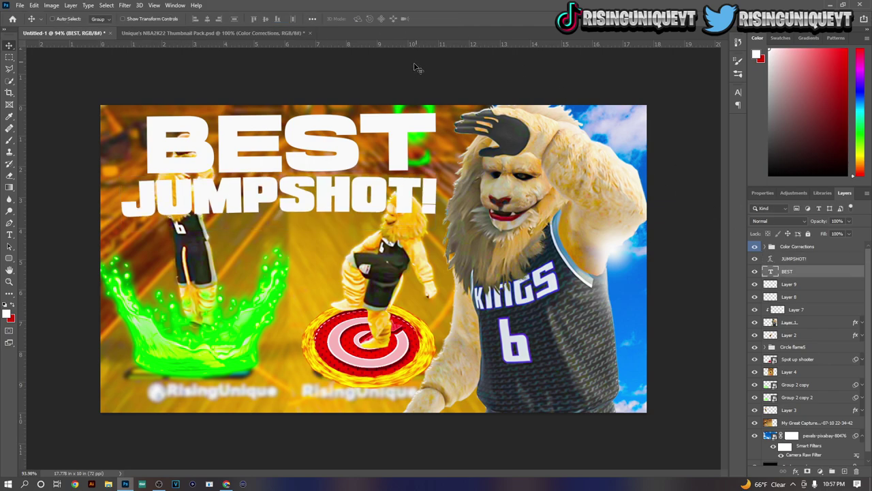
{"action": "double_click", "coordinate": [356, 129]}
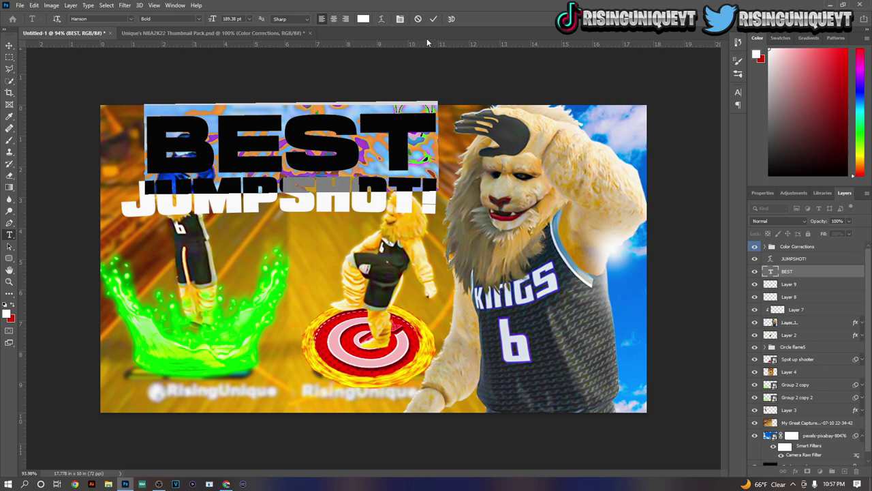
{"action": "left_click", "coordinate": [433, 19]}
{"action": "key", "text": "ctrl+t"}
{"action": "left_click", "coordinate": [407, 19]}
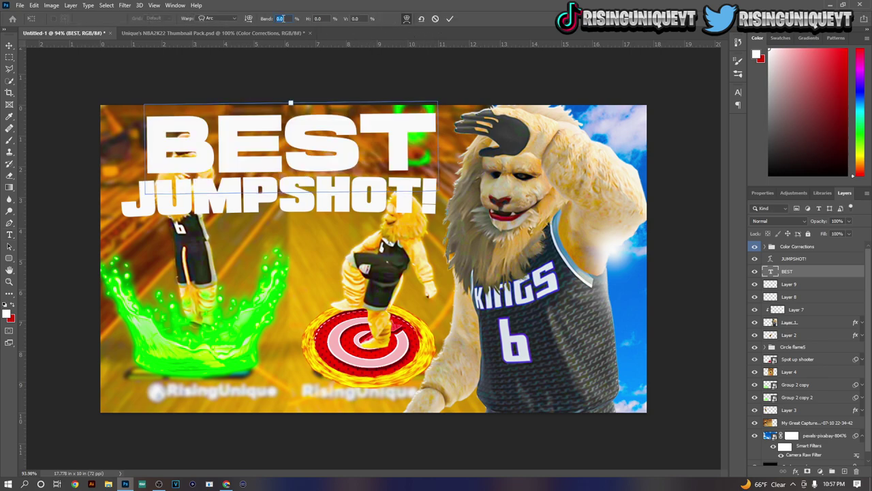
{"action": "left_click", "coordinate": [450, 18]}
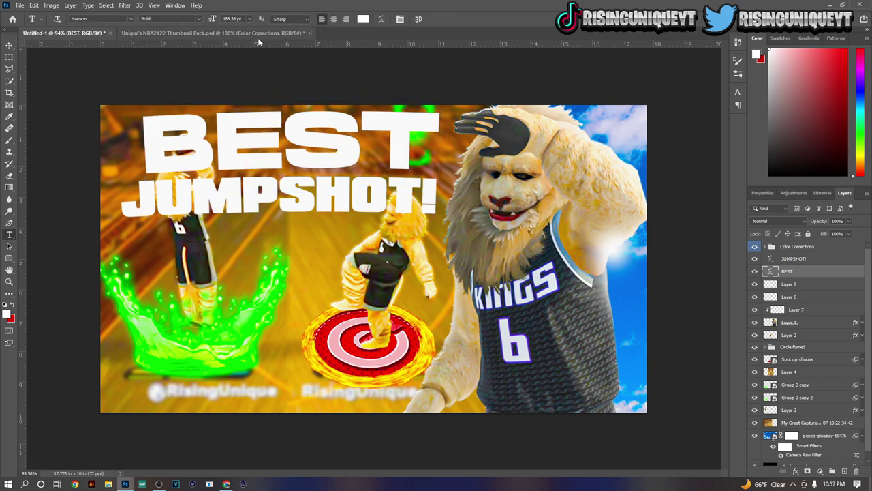
Step: Apply a linear Gradient Overlay to the BEST text, using the Black, White preset with its black stop changed to light grey
{"action": "double_click", "coordinate": [831, 276]}
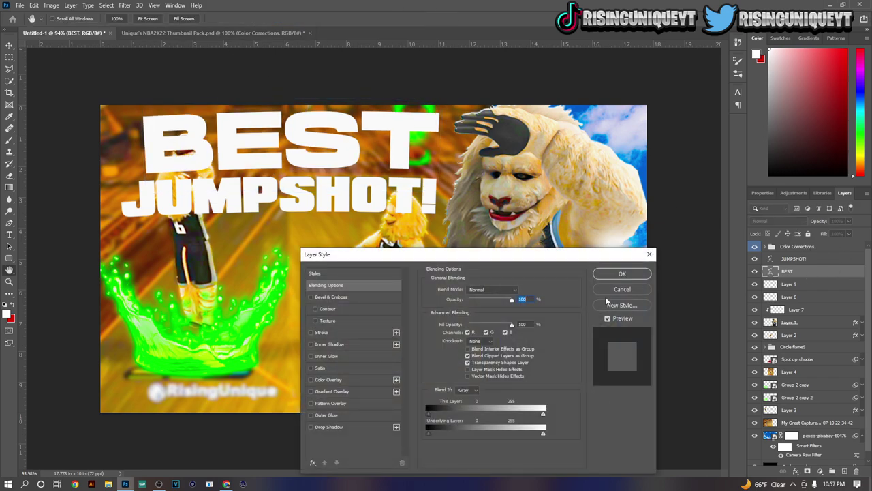
{"action": "left_click", "coordinate": [330, 391]}
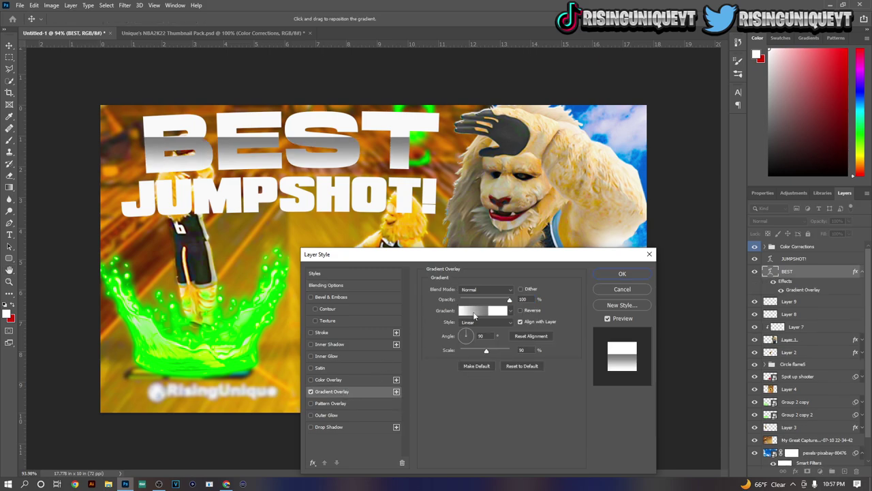
{"action": "left_click", "coordinate": [474, 312]}
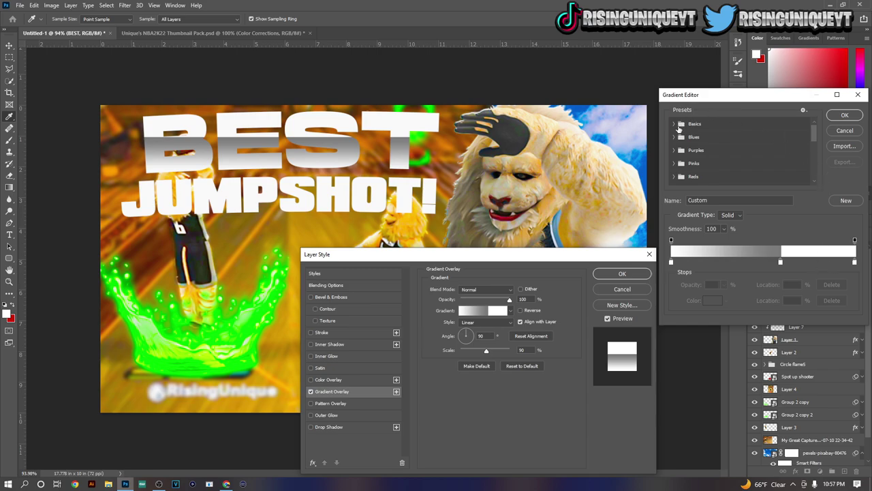
{"action": "left_click", "coordinate": [674, 124]}
{"action": "left_click", "coordinate": [715, 138]}
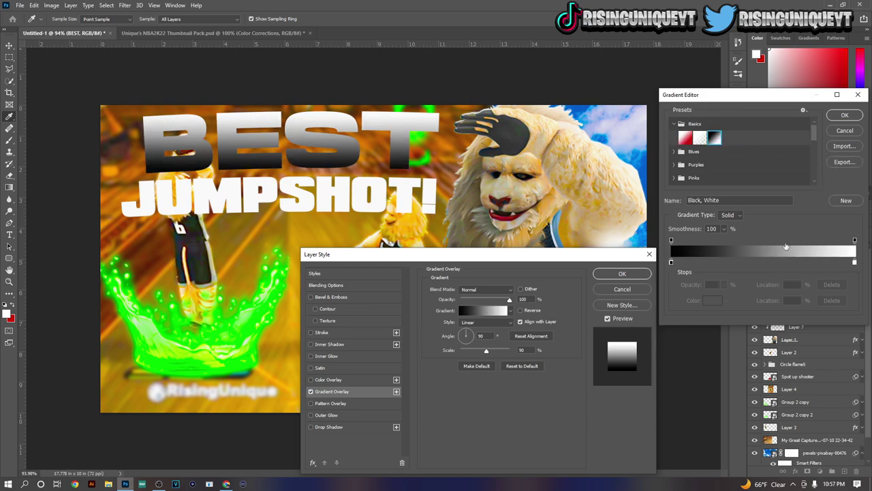
{"action": "double_click", "coordinate": [672, 261]}
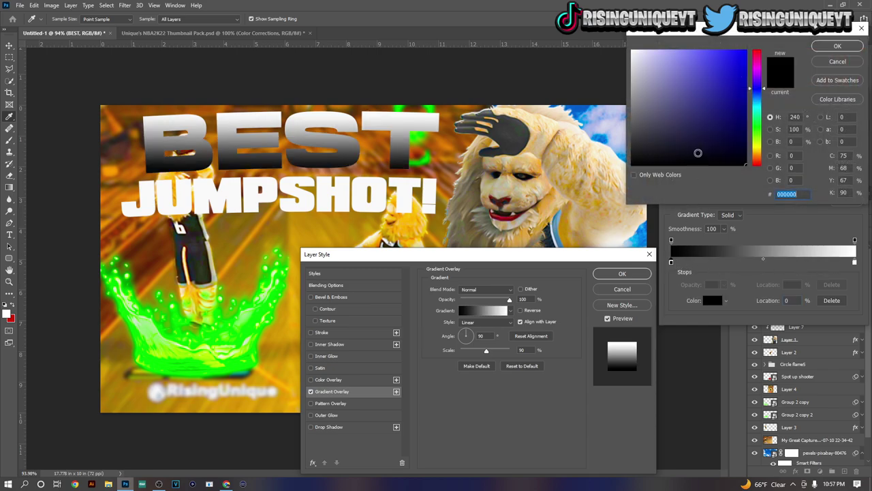
{"action": "left_click_drag", "start_coordinate": [660, 97], "coordinate": [615, 77]}
{"action": "left_click", "coordinate": [837, 46]}
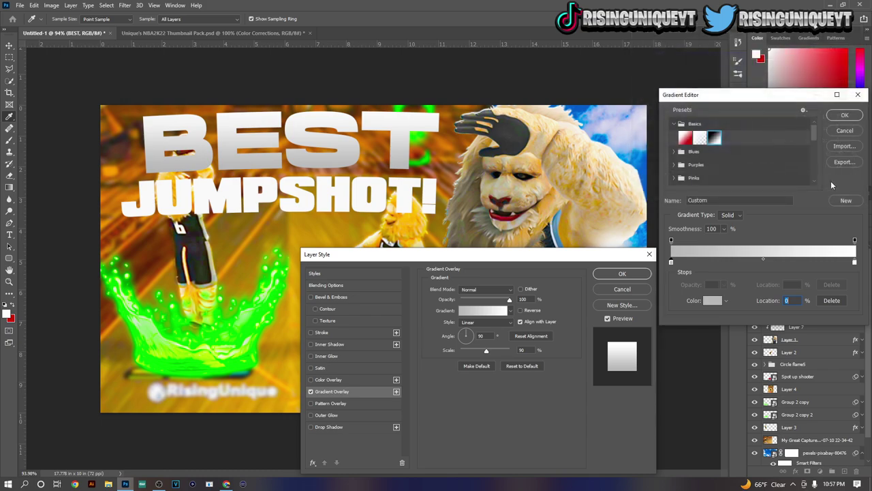
{"action": "left_click", "coordinate": [849, 116]}
Step: Add an Inner Shadow to the BEST text in light grey #e0e0e0, with 100% opacity and a 6 px distance
{"action": "left_click", "coordinate": [334, 344]}
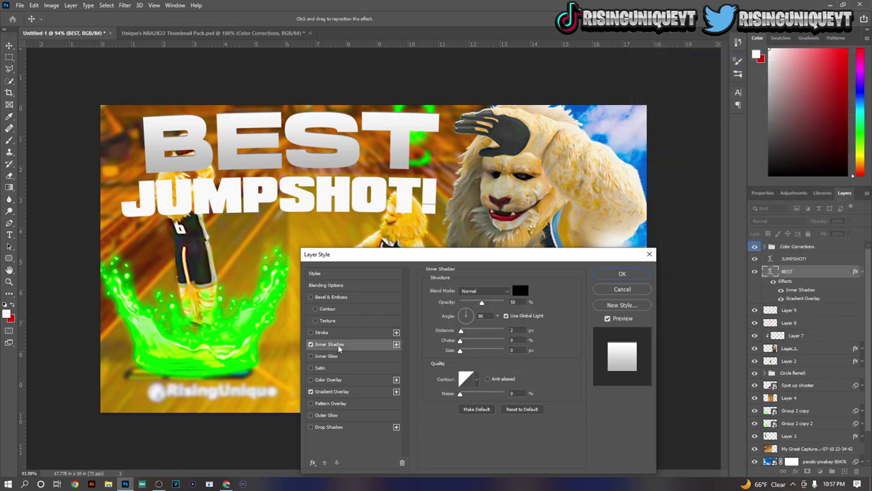
{"action": "left_click_drag", "start_coordinate": [460, 330], "coordinate": [465, 331]}
{"action": "left_click", "coordinate": [513, 302]}
{"action": "left_click", "coordinate": [520, 291]}
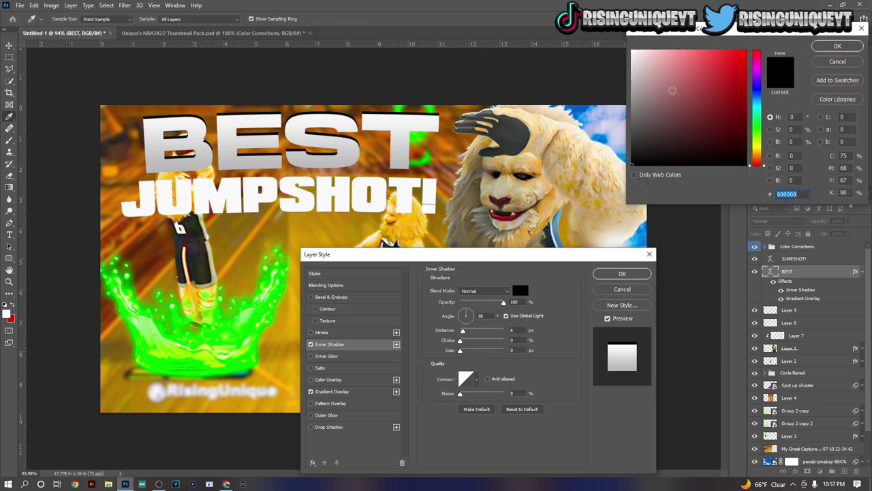
{"action": "left_click_drag", "start_coordinate": [672, 90], "coordinate": [542, 4]}
{"action": "mouse_move", "coordinate": [613, 53]}
{"action": "left_mouse_down"}
{"action": "mouse_move", "coordinate": [623, 75]}
{"action": "mouse_move", "coordinate": [629, 62]}
{"action": "left_mouse_up"}
{"action": "left_click", "coordinate": [850, 46]}
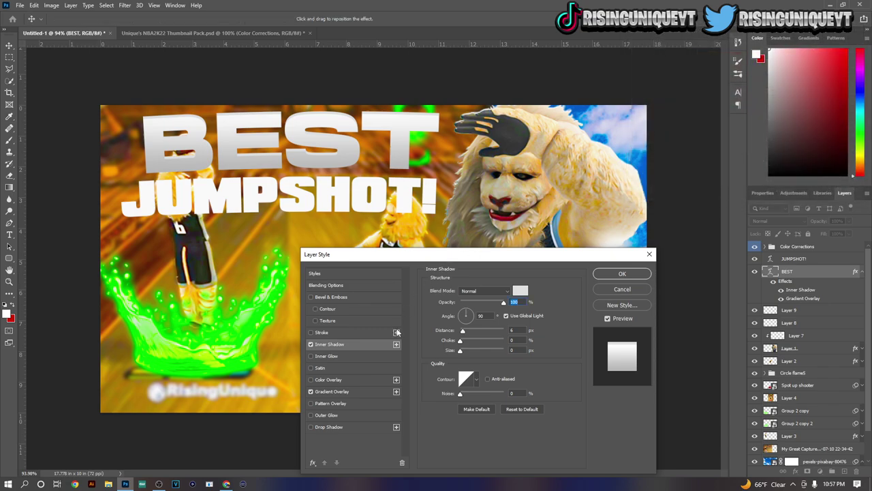
Step: Add a second Inner Shadow to the BEST text and set its colour to black, #000000
{"action": "left_click", "coordinate": [396, 345]}
{"action": "left_click", "coordinate": [515, 290]}
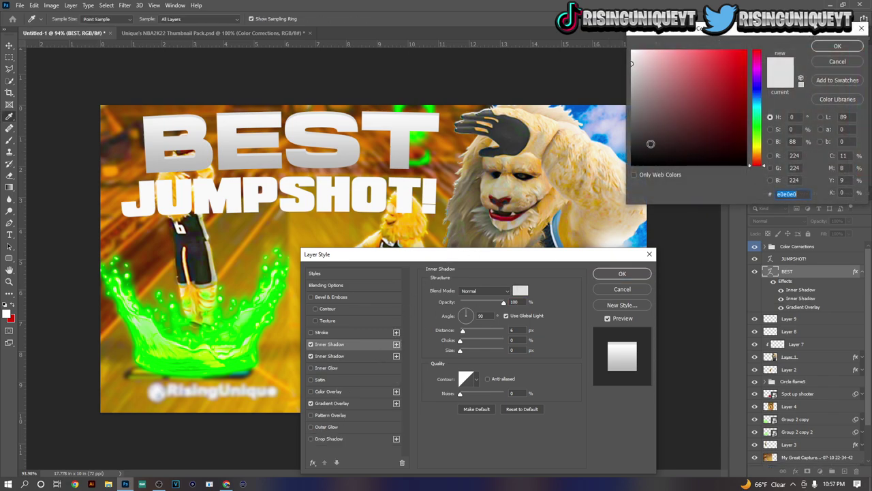
{"action": "left_click_drag", "start_coordinate": [642, 148], "coordinate": [581, 201]}
{"action": "key", "text": "Return"}
{"action": "left_click", "coordinate": [837, 66]}
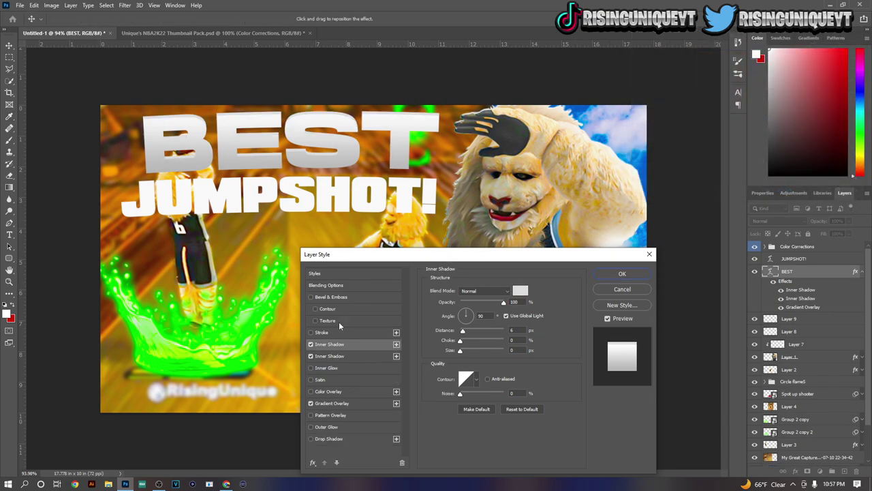
{"action": "left_click", "coordinate": [344, 356]}
{"action": "left_click", "coordinate": [519, 289]}
{"action": "type", "text": "000000"}
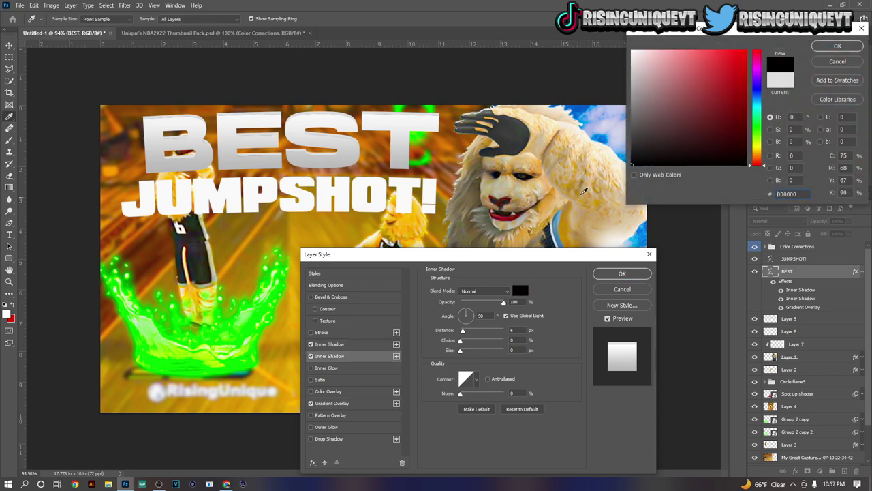
{"action": "left_click", "coordinate": [837, 46]}
Step: Set the black Inner Shadow to Overlay blending at 100% opacity, with a -90° angle and an 11 px distance
{"action": "left_click", "coordinate": [484, 315]}
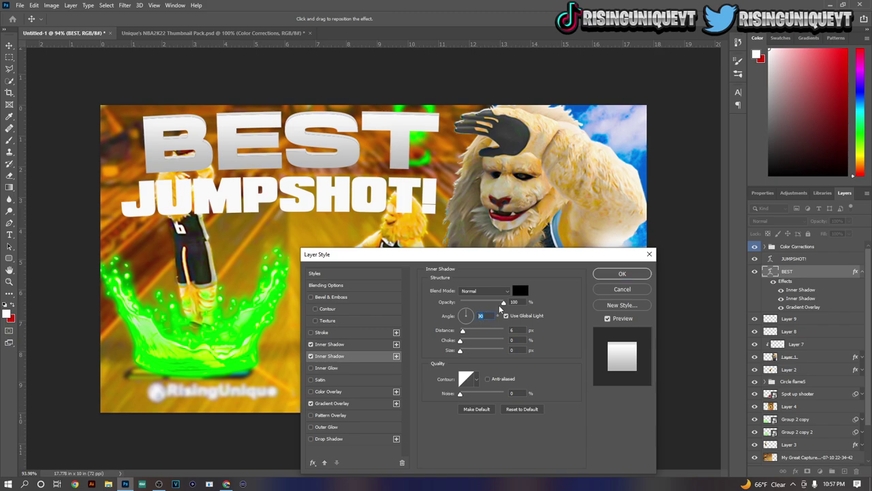
{"action": "type", "text": "-90"}
{"action": "type", "text": "90"}
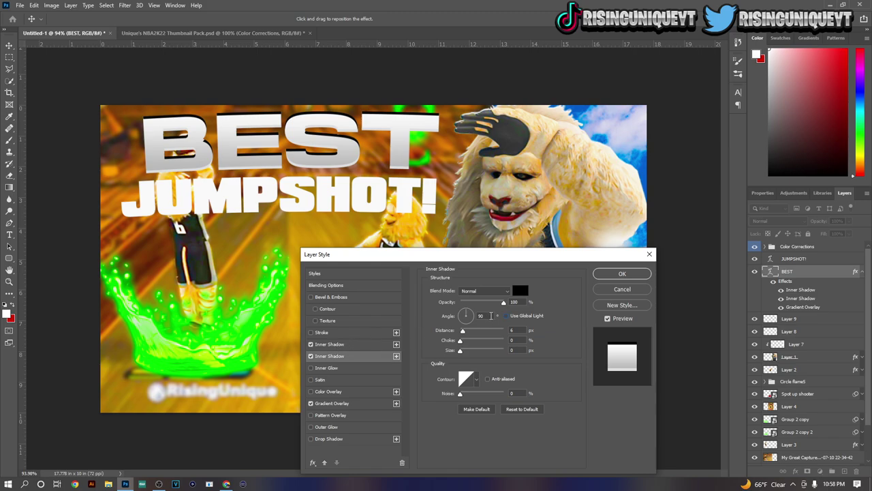
{"action": "left_click", "coordinate": [506, 315]}
{"action": "left_click_drag", "start_coordinate": [463, 333], "coordinate": [468, 333]}
{"action": "left_click_drag", "start_coordinate": [504, 302], "coordinate": [554, 302]}
{"action": "left_click", "coordinate": [477, 294]}
{"action": "left_click", "coordinate": [469, 361]}
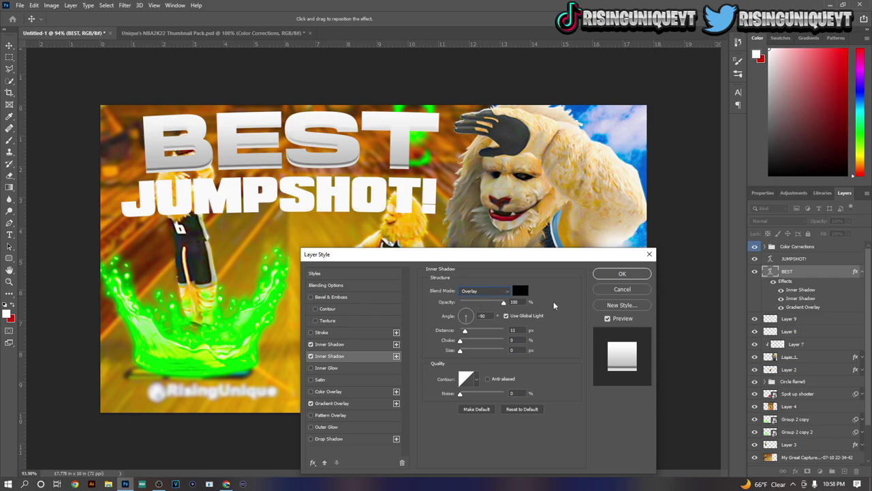
Step: Set the light grey Inner Shadow's angle to 90° and apply the BEST layer style
{"action": "left_click", "coordinate": [346, 345]}
{"action": "left_click", "coordinate": [483, 315]}
{"action": "key", "text": "Return"}
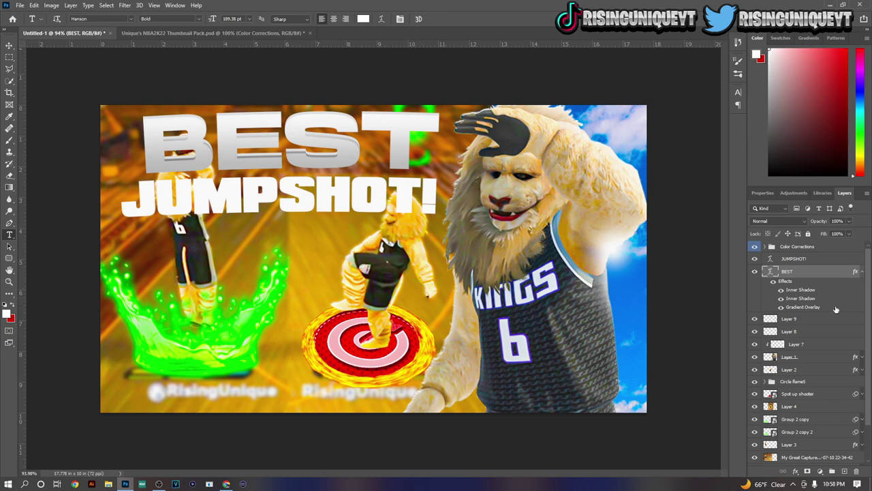
Step: Add a 7 px dark grey outside Stroke to the BEST text
{"action": "double_click", "coordinate": [827, 274]}
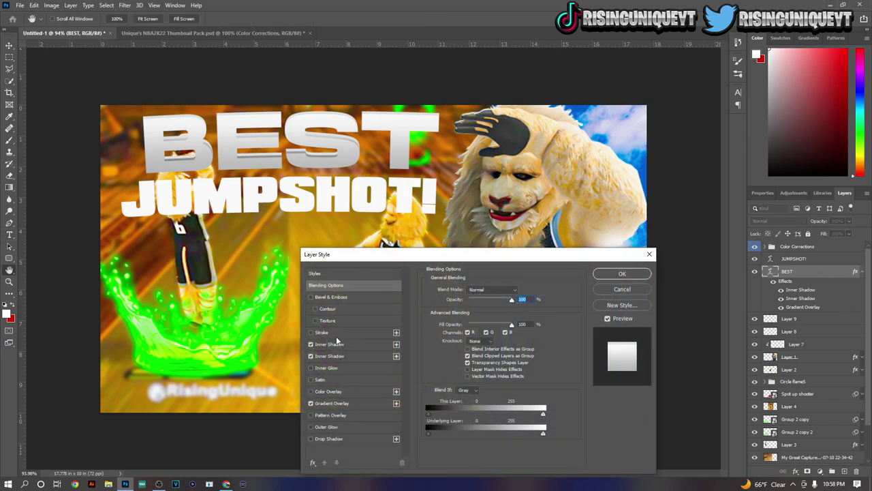
{"action": "left_click", "coordinate": [321, 332]}
{"action": "left_click_drag", "start_coordinate": [461, 289], "coordinate": [463, 289]}
Step: Turn off global light for both Inner Shadows on BEST and set the light grey one's angle to -90°
{"action": "left_click", "coordinate": [334, 356]}
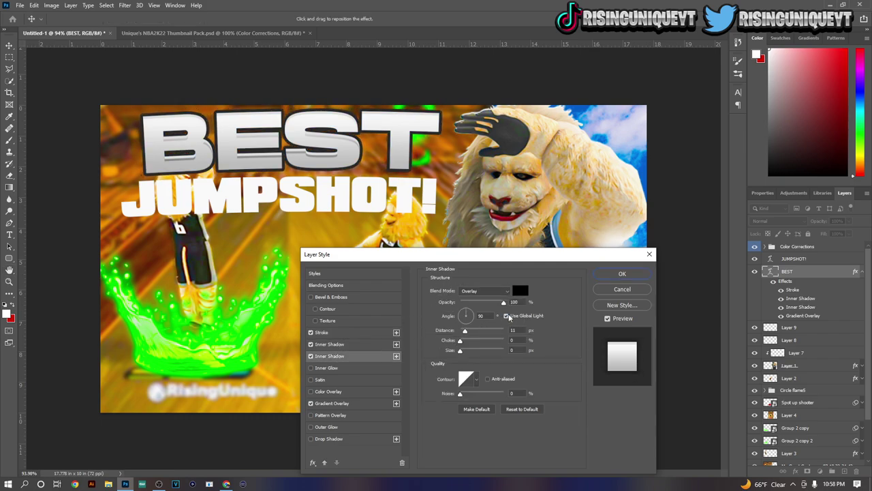
{"action": "left_click", "coordinate": [368, 344]}
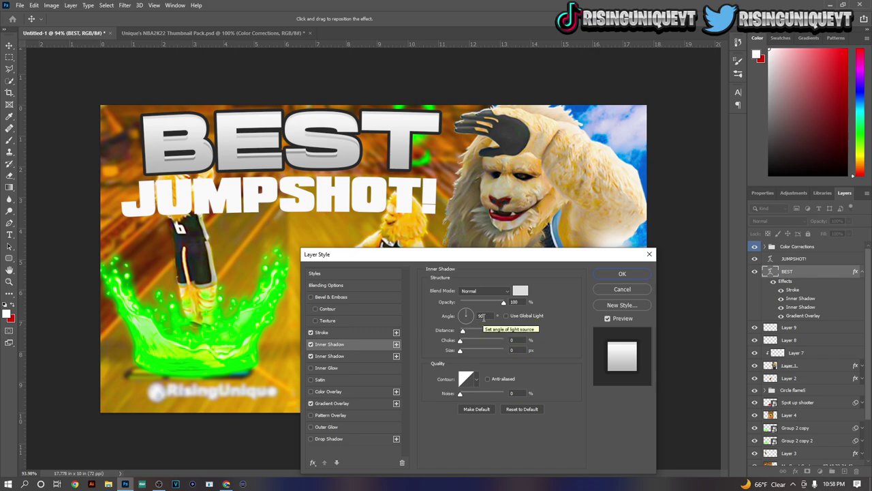
{"action": "key", "text": "Return"}
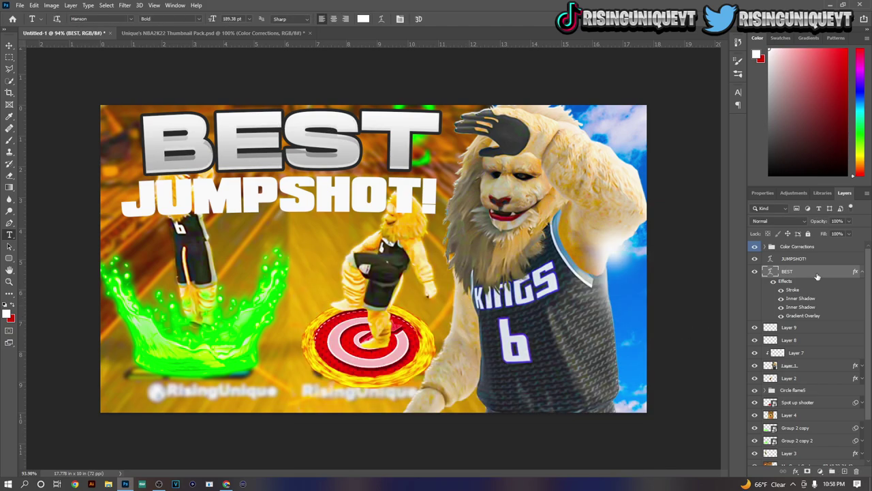
Step: Reduce the black Inner Shadow's distance on BEST to about 6 px and set the light grey one's distance to 7 px
{"action": "double_click", "coordinate": [817, 276]}
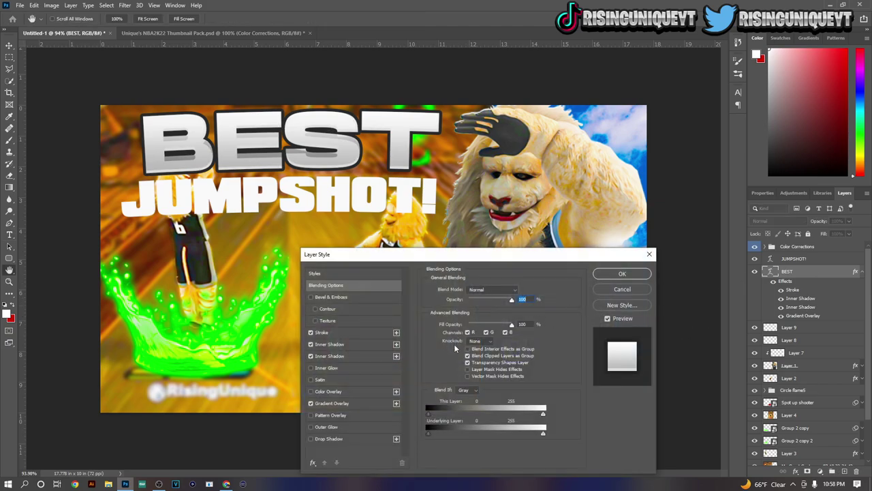
{"action": "left_click", "coordinate": [354, 355]}
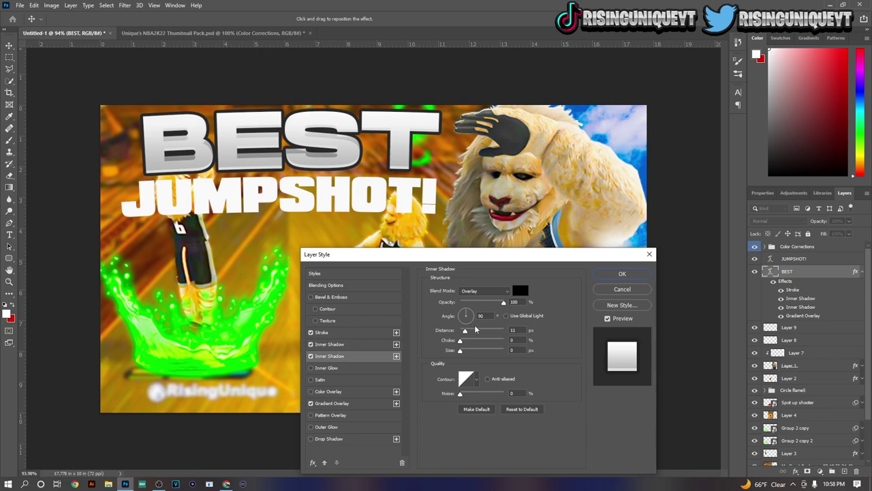
{"action": "left_click_drag", "start_coordinate": [466, 332], "coordinate": [464, 332]}
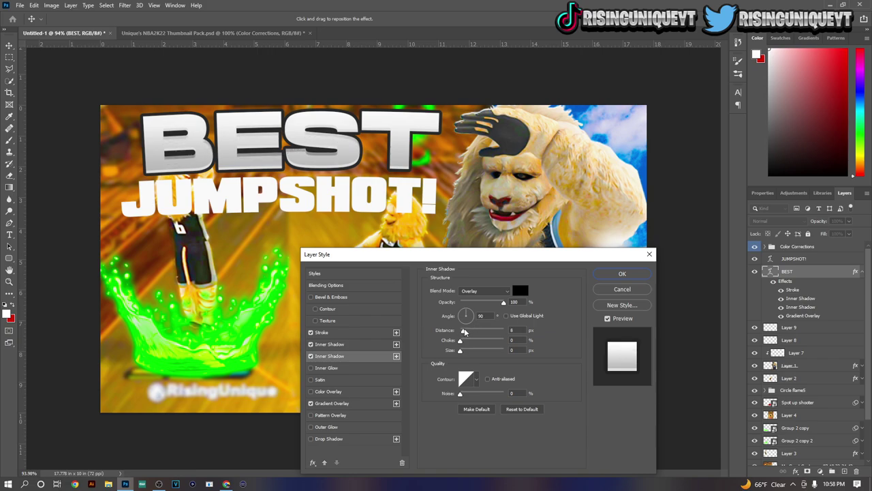
{"action": "left_click", "coordinate": [320, 344]}
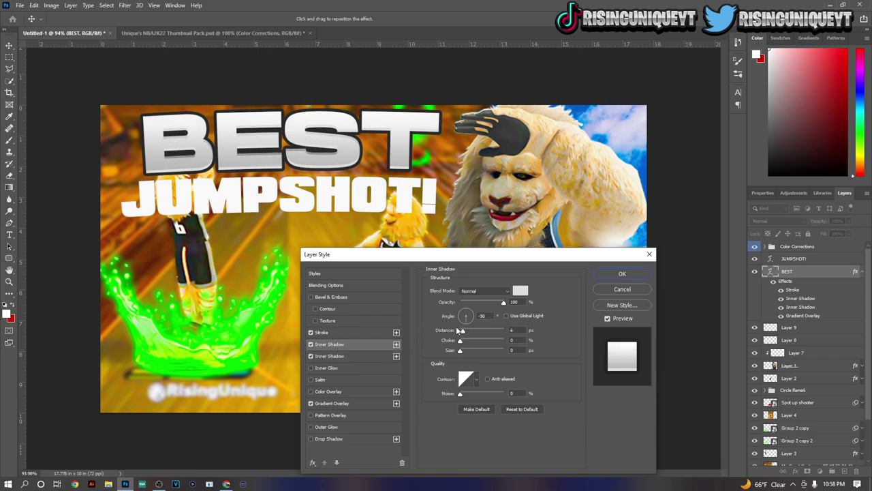
{"action": "left_click_drag", "start_coordinate": [463, 331], "coordinate": [460, 332]}
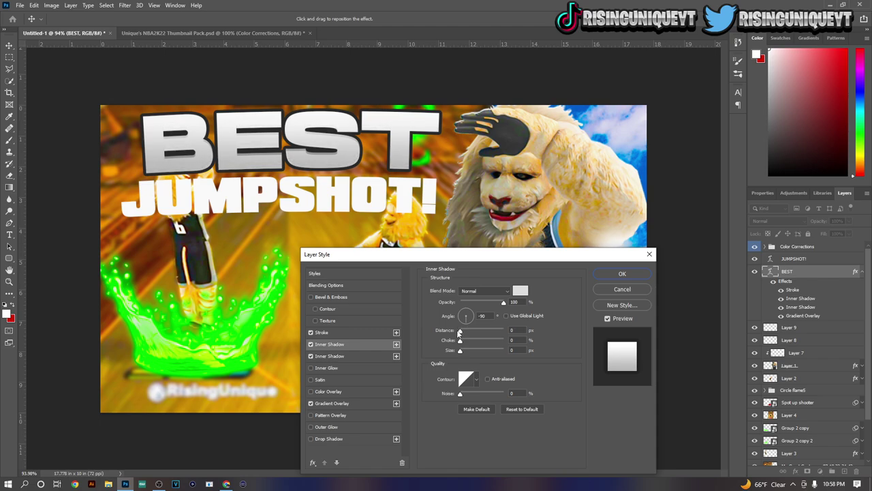
{"action": "left_click_drag", "start_coordinate": [461, 332], "coordinate": [464, 333]}
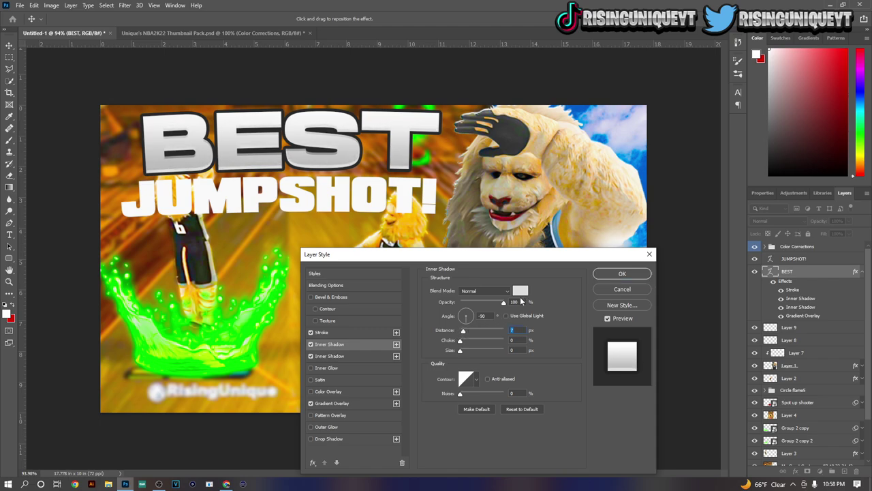
Step: Darken the BEST text's Stroke to #141414 and increase its size to about 9 px
{"action": "left_click", "coordinate": [325, 333]}
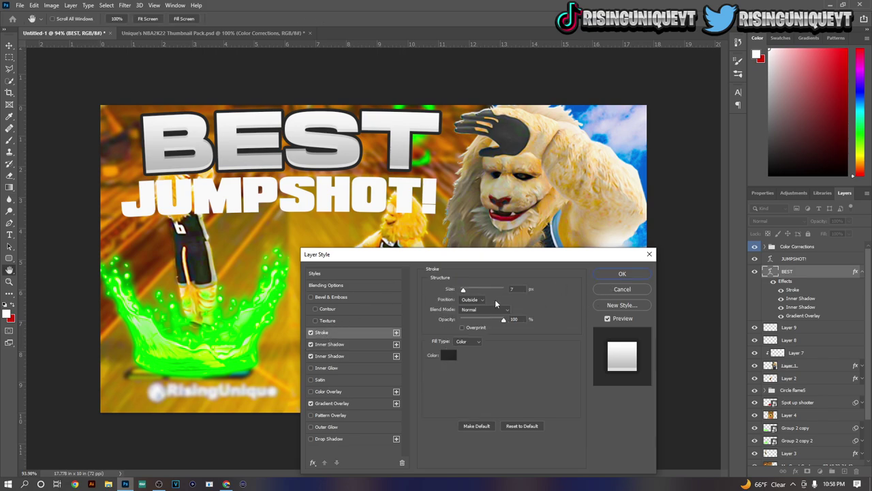
{"action": "left_click", "coordinate": [449, 355]}
{"action": "left_click", "coordinate": [631, 157]}
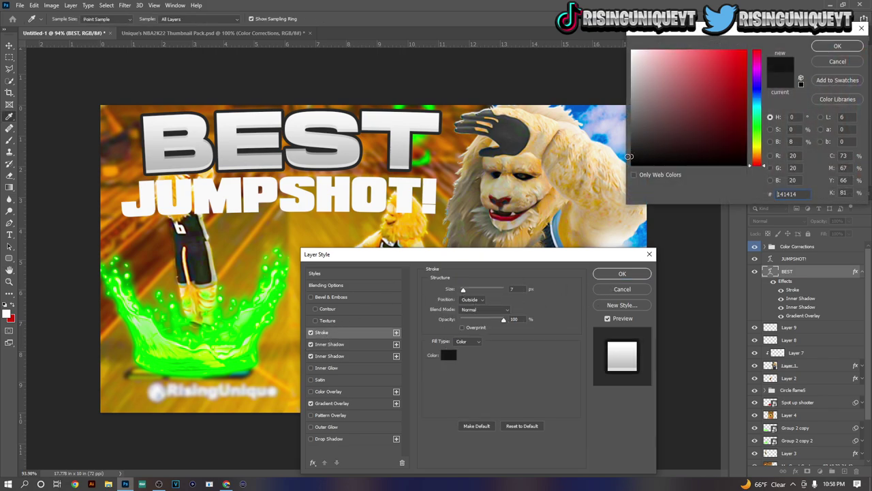
{"action": "left_click", "coordinate": [837, 46]}
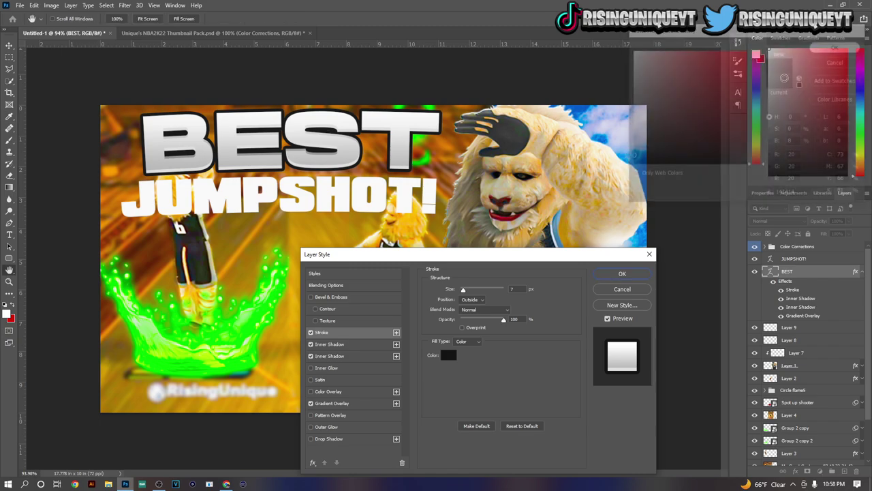
{"action": "left_click_drag", "start_coordinate": [463, 291], "coordinate": [466, 292]}
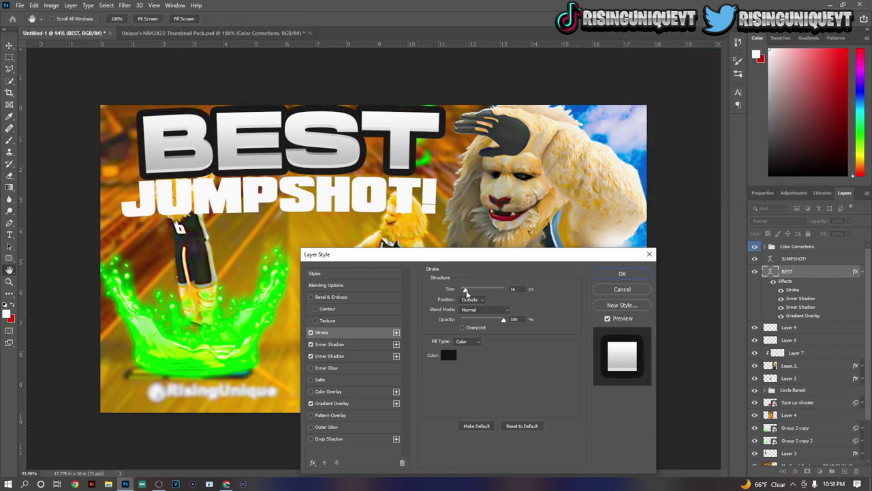
Step: Add a black Drop Shadow to BEST with 100% opacity, 18 px distance, 100% spread and about 9 px size, and apply the style
{"action": "left_click", "coordinate": [352, 440]}
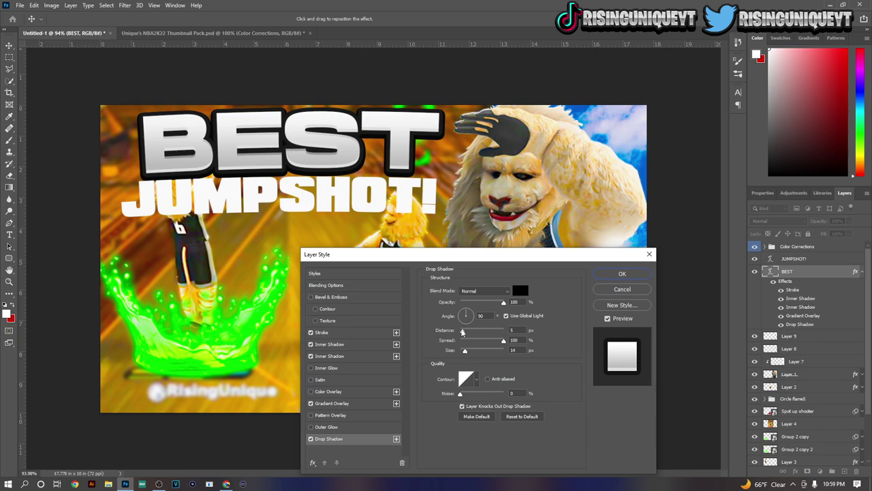
{"action": "mouse_move", "coordinate": [462, 331]}
{"action": "left_mouse_down"}
{"action": "mouse_move", "coordinate": [466, 354]}
{"action": "mouse_move", "coordinate": [469, 331]}
{"action": "left_mouse_up"}
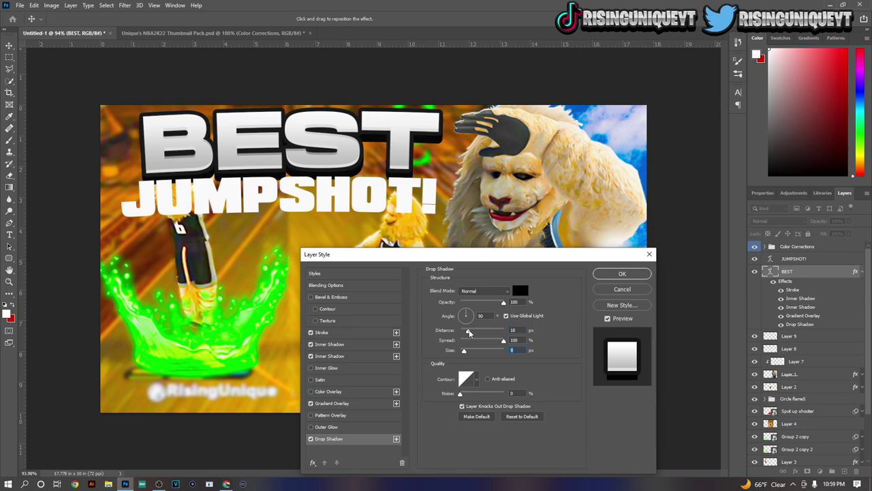
{"action": "left_click", "coordinate": [617, 271]}
Step: Add a Gradient Overlay to the JUMPSHOT! text and change its grey stop to the bright green sampled from the splash
{"action": "left_click", "coordinate": [836, 260]}
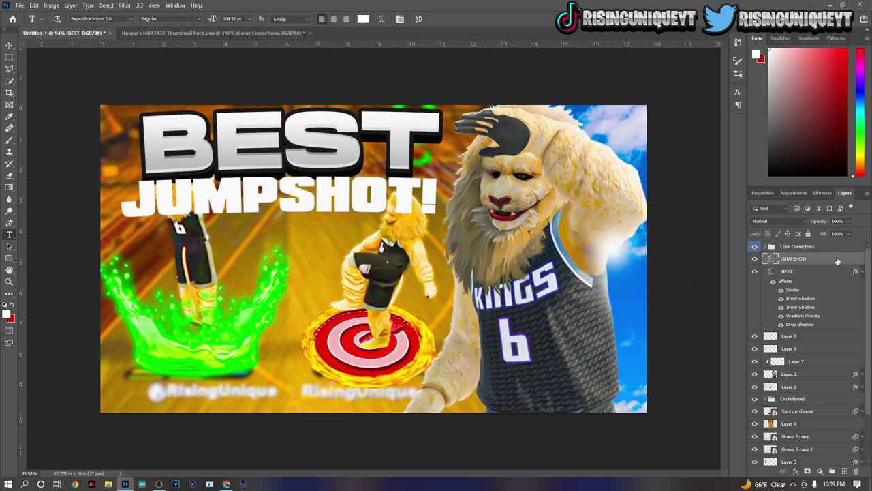
{"action": "key", "text": "h"}
{"action": "double_click", "coordinate": [825, 258]}
{"action": "left_click", "coordinate": [330, 403]}
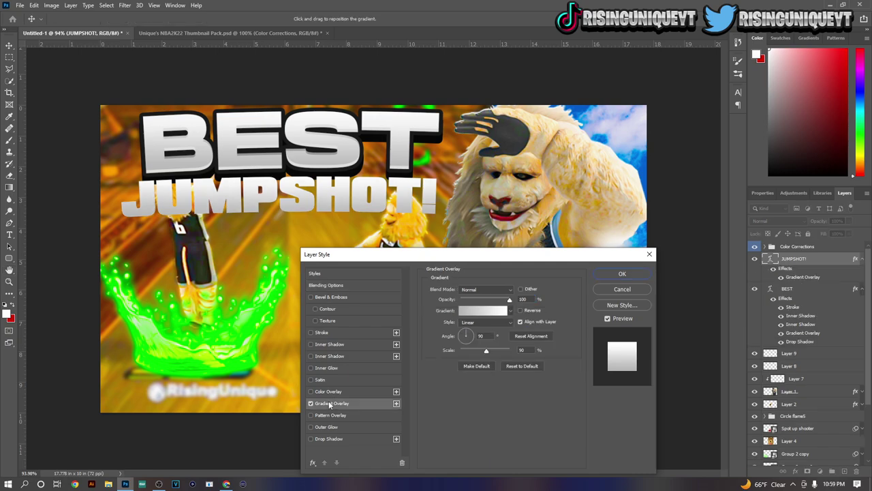
{"action": "left_click", "coordinate": [488, 310]}
{"action": "left_click", "coordinate": [672, 262]}
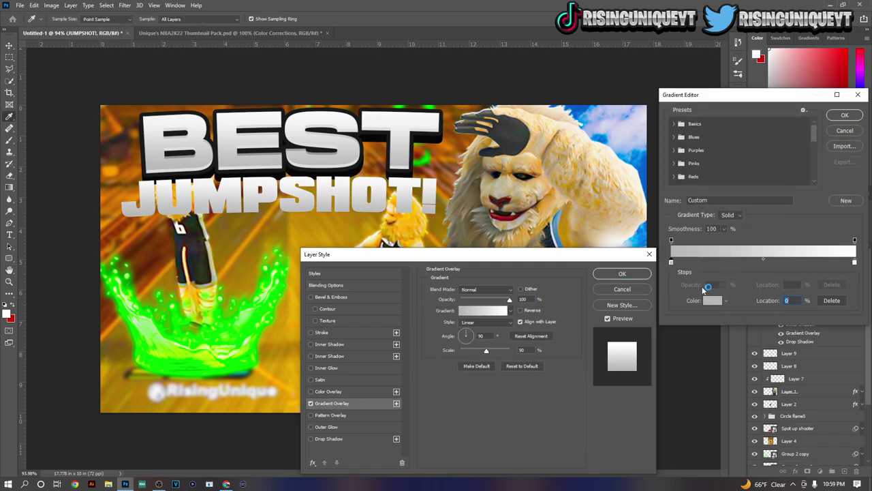
{"action": "left_click", "coordinate": [712, 301]}
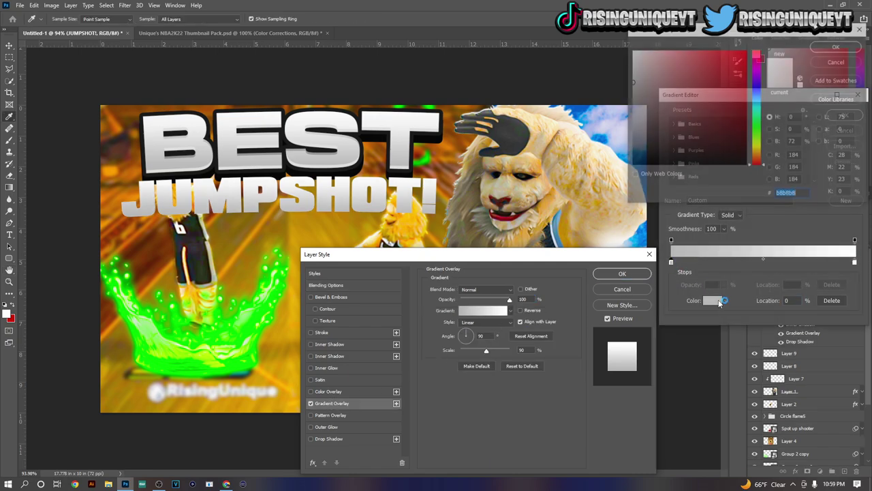
{"action": "left_click", "coordinate": [194, 360]}
{"action": "left_click", "coordinate": [841, 46]}
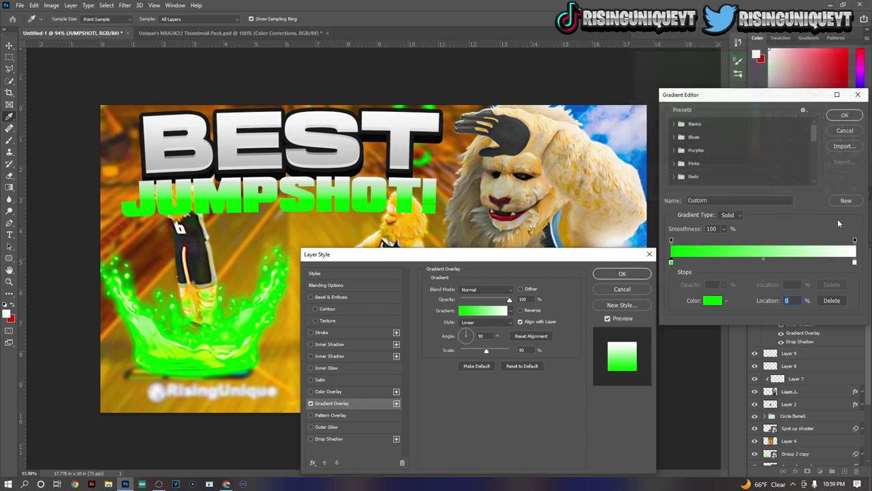
Step: Recolor the JUMPSHOT! gradient's white stop to light lime #c3ff60, move it to 80% location, and accept the gradient
{"action": "left_click", "coordinate": [854, 262]}
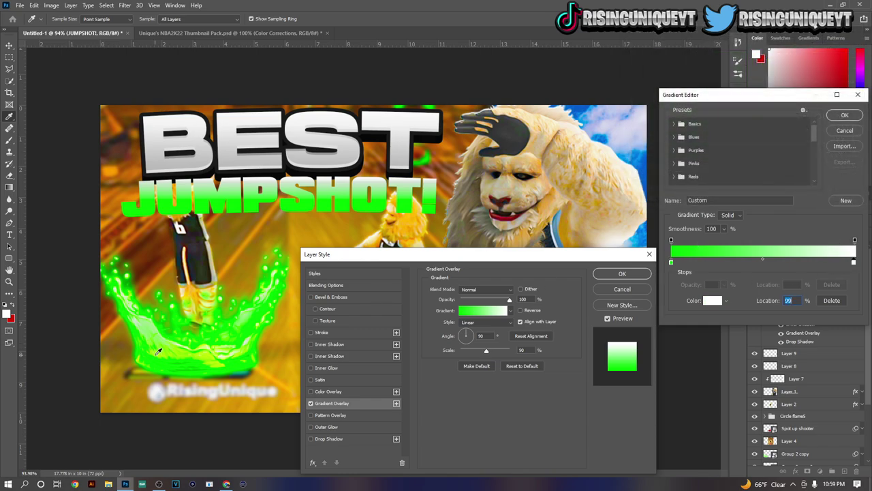
{"action": "left_click", "coordinate": [191, 336]}
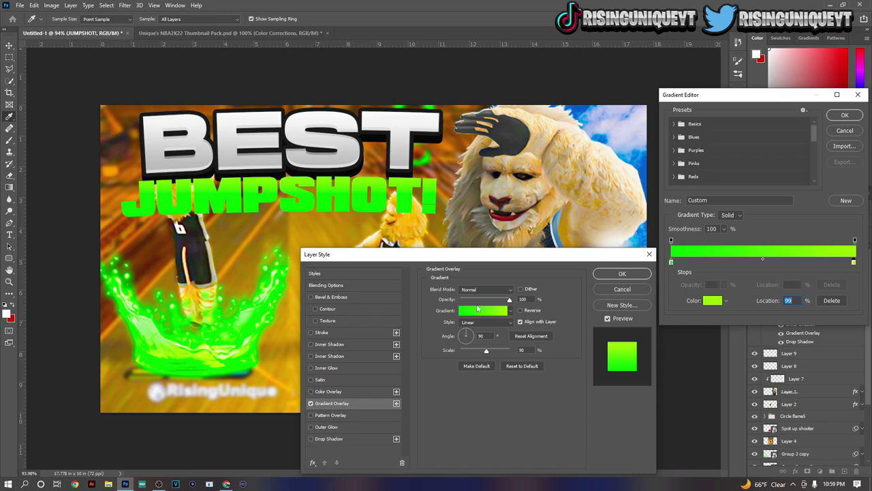
{"action": "left_click_drag", "start_coordinate": [854, 263], "coordinate": [819, 263]}
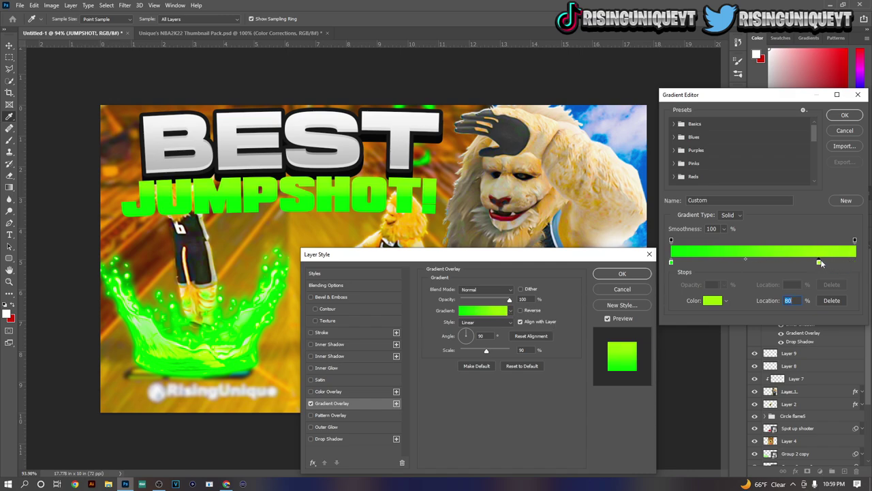
{"action": "double_click", "coordinate": [819, 263]}
{"action": "left_click_drag", "start_coordinate": [715, 56], "coordinate": [705, 38]}
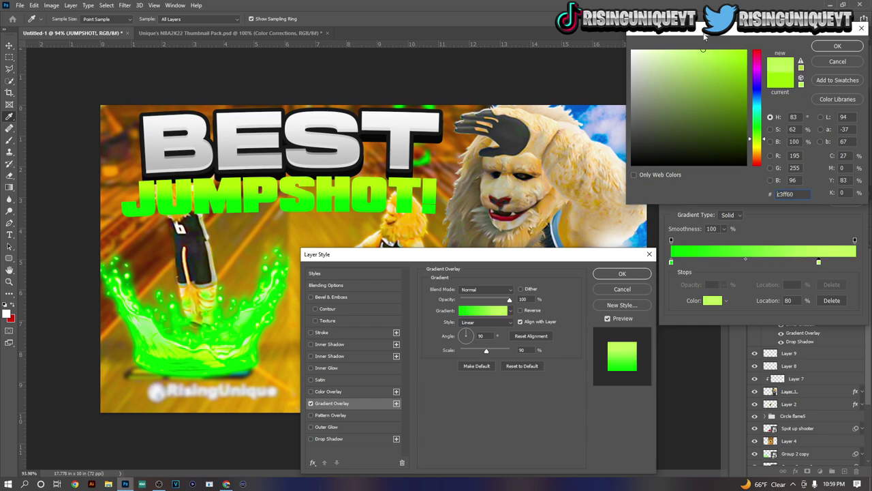
{"action": "left_click", "coordinate": [820, 47]}
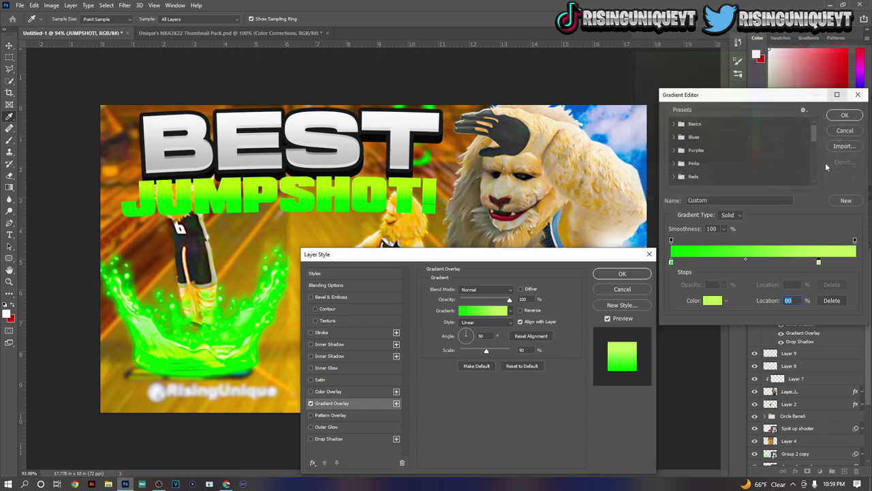
{"action": "left_click", "coordinate": [845, 115]}
Step: Add a black Inner Shadow to JUMPSHOT! at -90° with Normal blend mode and about 48% opacity
{"action": "left_click", "coordinate": [351, 345]}
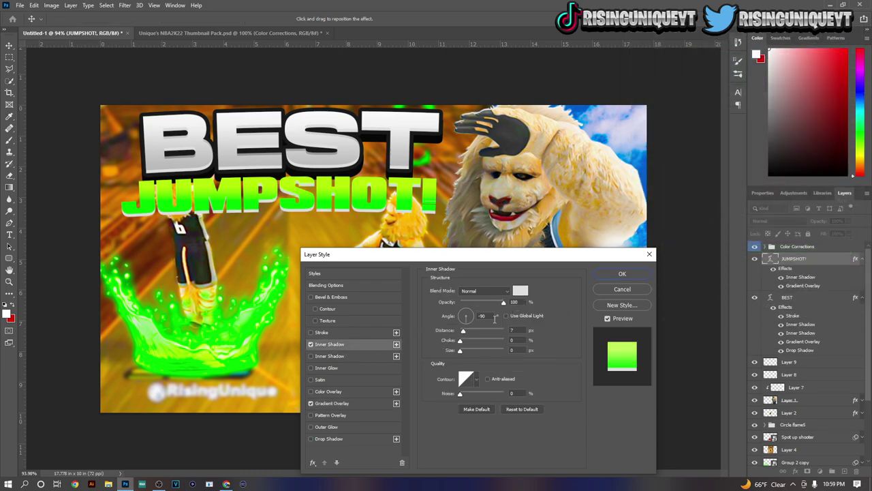
{"action": "left_click", "coordinate": [516, 292]}
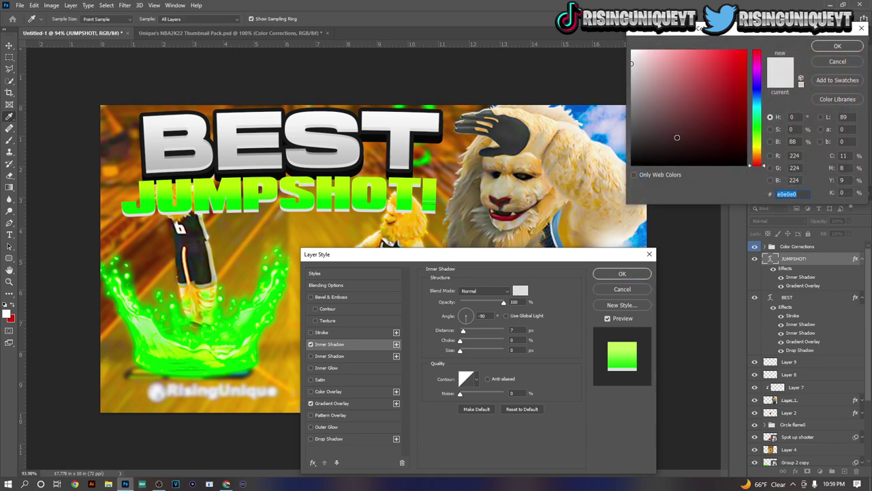
{"action": "left_click_drag", "start_coordinate": [681, 136], "coordinate": [563, 198]}
{"action": "left_click", "coordinate": [838, 45]}
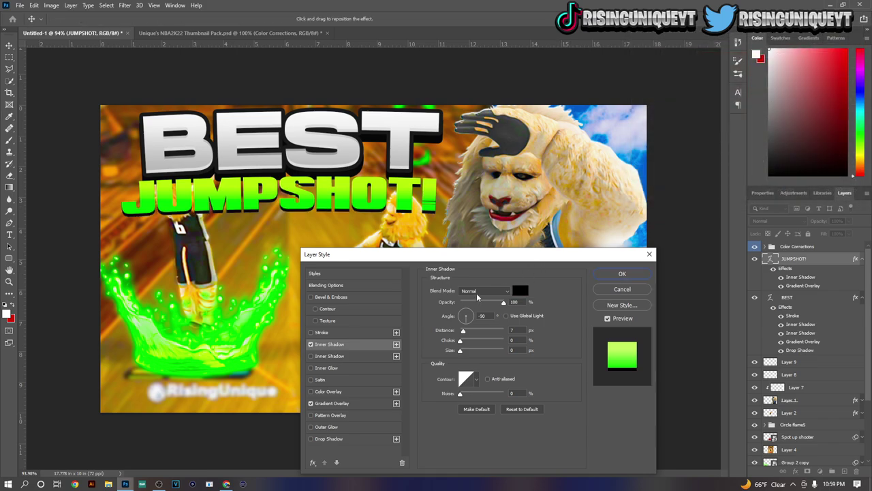
{"action": "left_click", "coordinate": [484, 291]}
{"action": "left_click", "coordinate": [470, 361]}
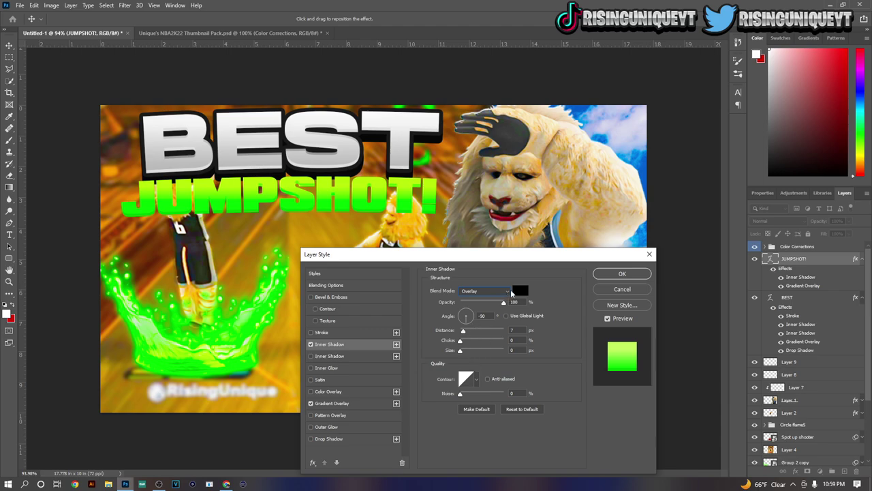
{"action": "left_click", "coordinate": [511, 292]}
{"action": "left_click", "coordinate": [487, 260]}
{"action": "left_click_drag", "start_coordinate": [505, 303], "coordinate": [483, 304]}
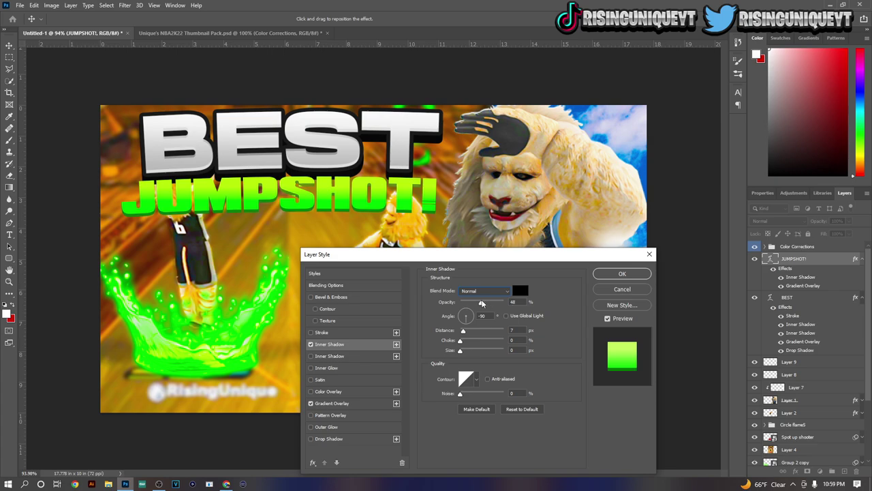
Step: Enable the second Inner Shadow on JUMPSHOT! at 90°, with Normal blend mode and a pale lime green color
{"action": "left_click", "coordinate": [347, 357]}
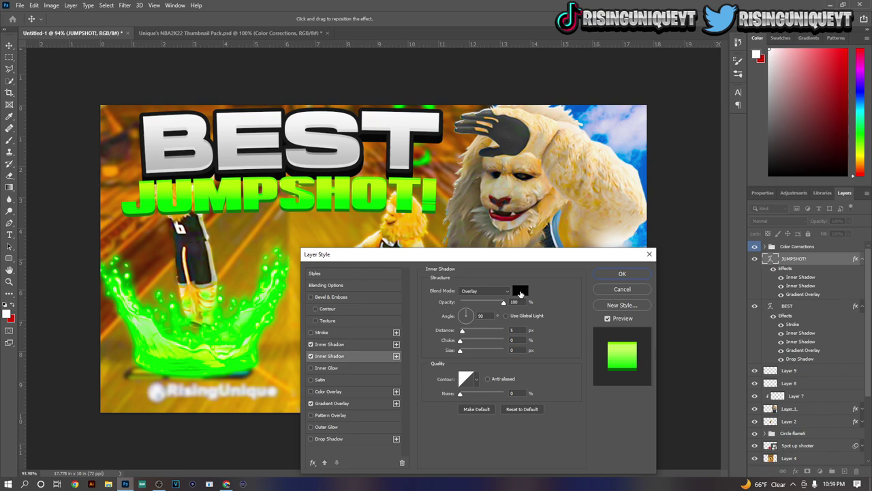
{"action": "left_click", "coordinate": [521, 292]}
{"action": "type", "text": "ffffff"}
{"action": "left_click", "coordinate": [847, 43]}
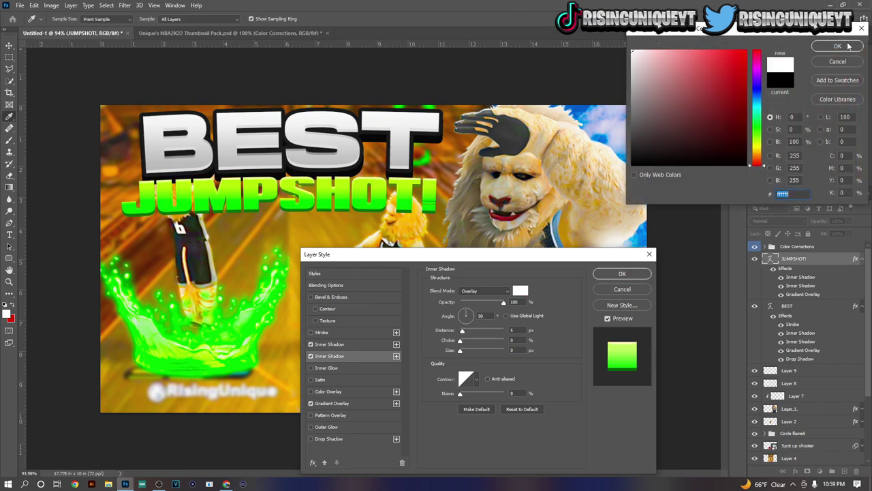
{"action": "left_click", "coordinate": [835, 48]}
{"action": "left_click", "coordinate": [497, 295]}
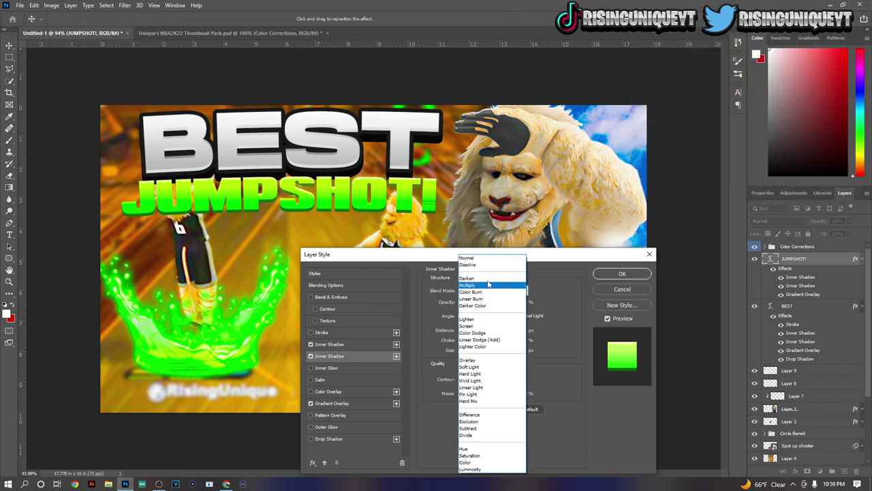
{"action": "left_click", "coordinate": [491, 256]}
{"action": "left_click", "coordinate": [520, 291]}
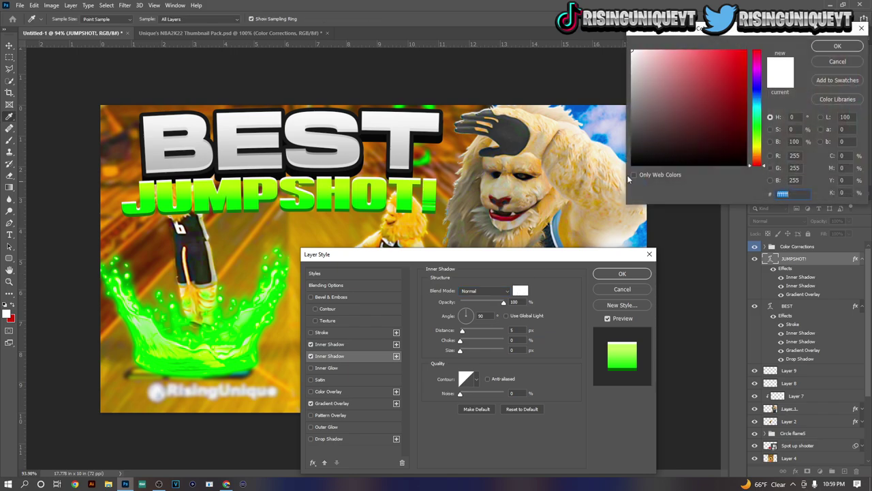
{"action": "left_click", "coordinate": [383, 185]}
{"action": "left_click", "coordinate": [762, 142]}
{"action": "mouse_move", "coordinate": [720, 68]}
{"action": "left_mouse_down"}
{"action": "mouse_move", "coordinate": [698, 24]}
{"action": "mouse_move", "coordinate": [696, 42]}
{"action": "mouse_move", "coordinate": [659, 49]}
{"action": "mouse_move", "coordinate": [691, 44]}
{"action": "mouse_move", "coordinate": [680, 39]}
{"action": "mouse_move", "coordinate": [674, 50]}
{"action": "left_mouse_up"}
{"action": "left_click", "coordinate": [823, 47]}
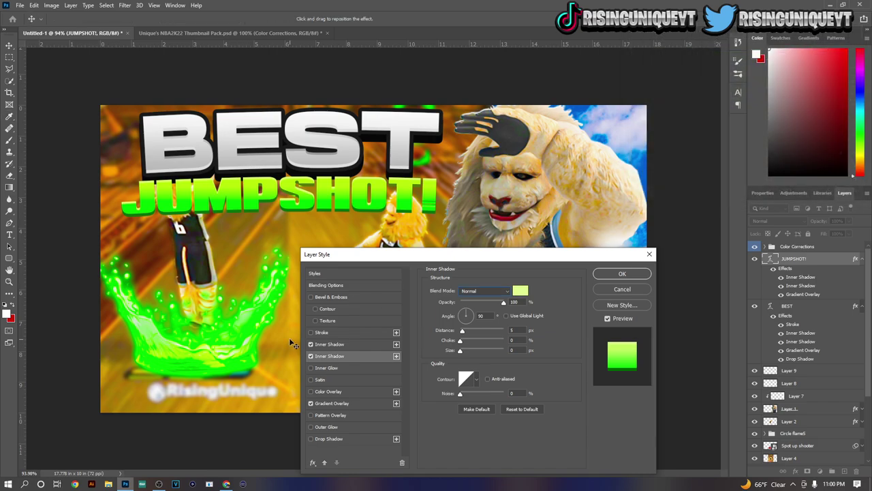
Step: Add a 9 px outside Stroke to the JUMPSHOT! text and color it dark green #003300
{"action": "left_click", "coordinate": [322, 332]}
{"action": "left_click", "coordinate": [448, 354]}
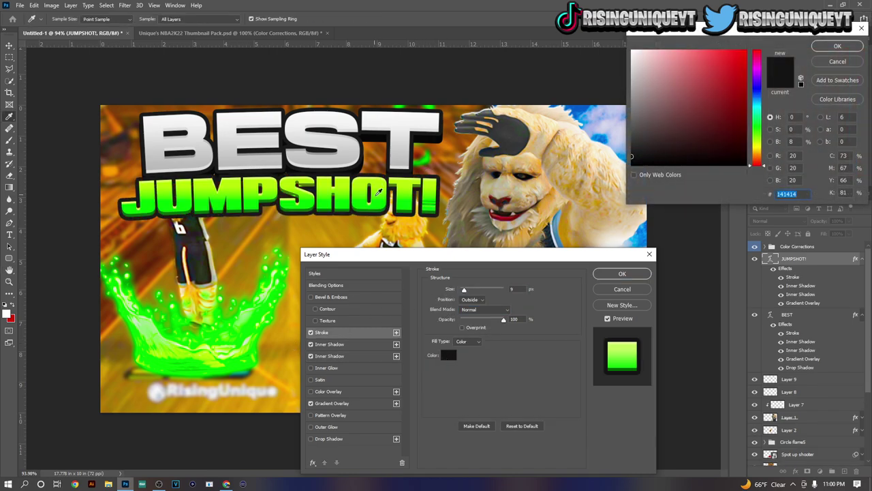
{"action": "left_click", "coordinate": [427, 169]}
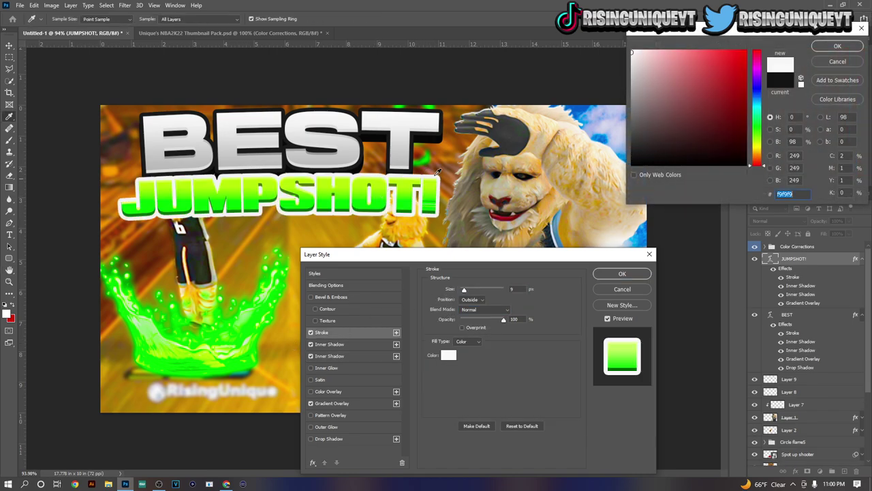
{"action": "left_click", "coordinate": [247, 354]}
{"action": "mouse_move", "coordinate": [686, 123]}
{"action": "left_mouse_down"}
{"action": "mouse_move", "coordinate": [747, 130]}
{"action": "mouse_move", "coordinate": [746, 142]}
{"action": "left_mouse_up"}
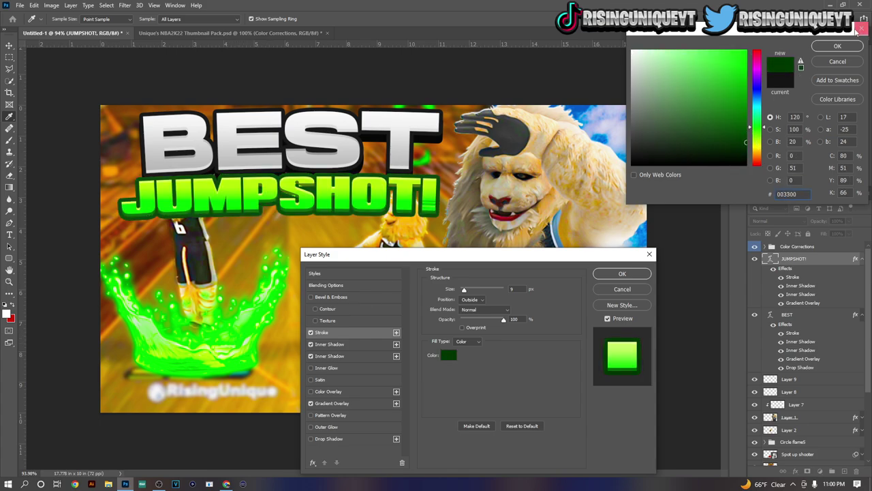
{"action": "left_click", "coordinate": [857, 30]}
Step: Add a Drop Shadow to JUMPSHOT! in very dark green #031500 with 12 px distance, and apply the layer style
{"action": "left_click", "coordinate": [327, 438]}
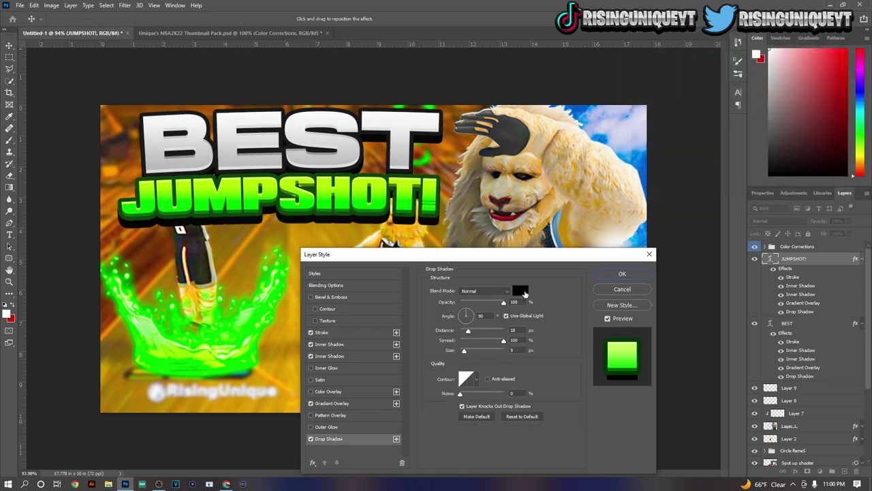
{"action": "left_click", "coordinate": [521, 290]}
{"action": "left_click", "coordinate": [754, 130]}
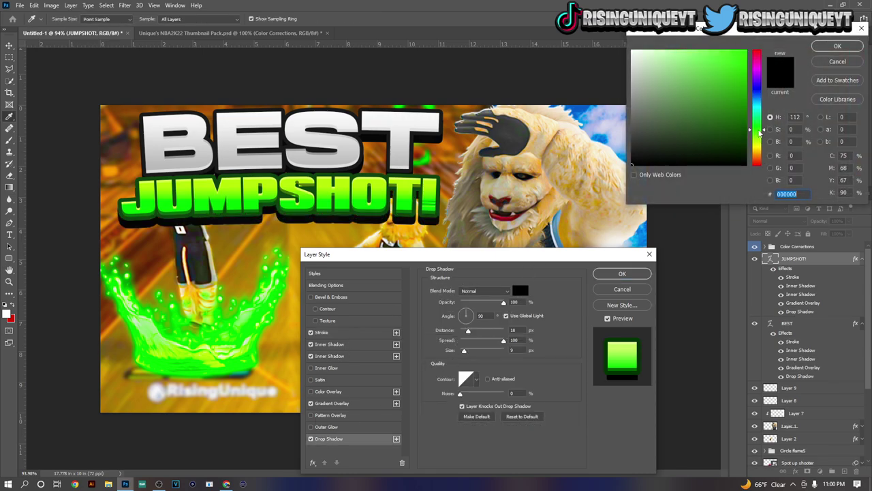
{"action": "left_click_drag", "start_coordinate": [693, 141], "coordinate": [768, 156]}
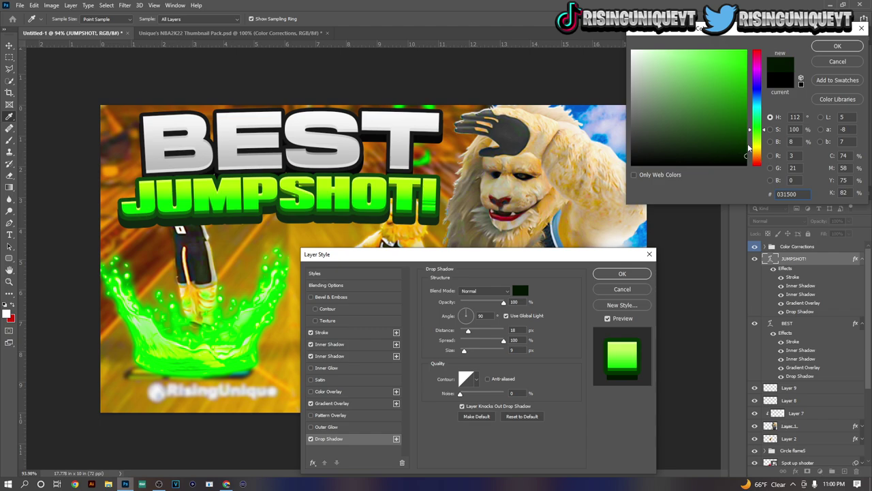
{"action": "left_click", "coordinate": [837, 46]}
{"action": "left_click_drag", "start_coordinate": [469, 330], "coordinate": [468, 332]}
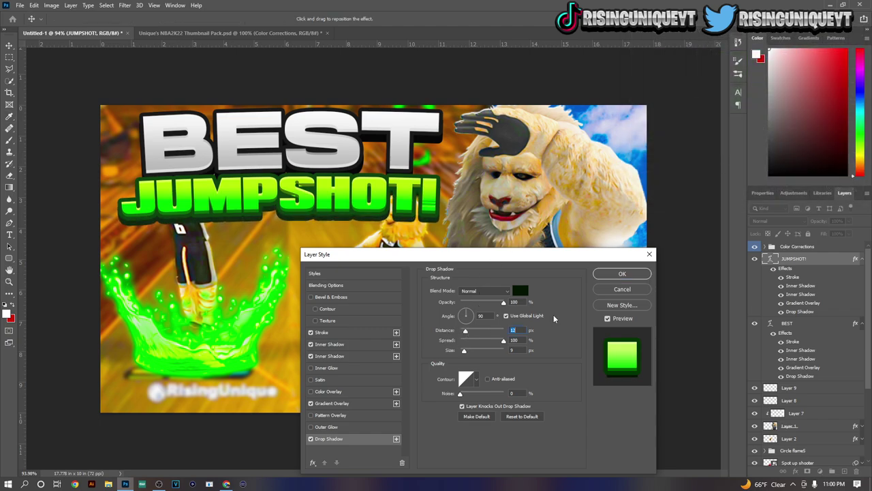
{"action": "left_click", "coordinate": [613, 280]}
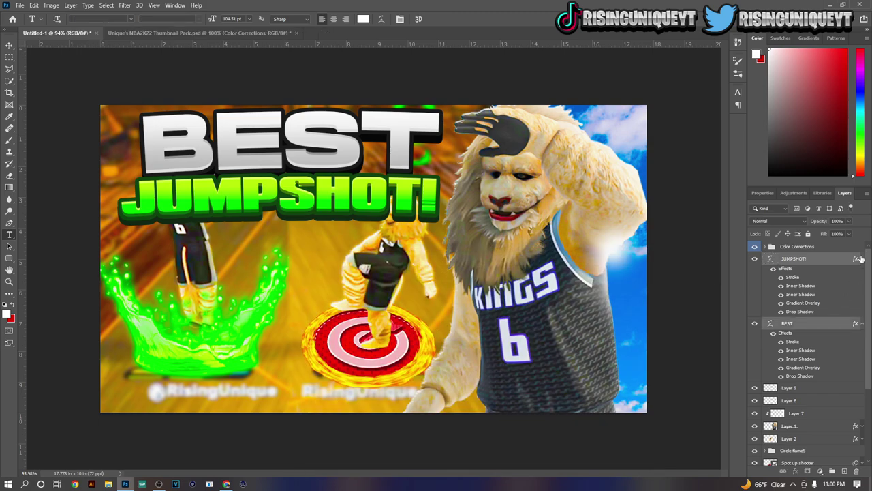
Step: Move the JUMPSHOT! and BEST layers below Layer 3, and place Layer 4 directly beneath them
{"action": "left_click_drag", "start_coordinate": [833, 261], "coordinate": [808, 414]}
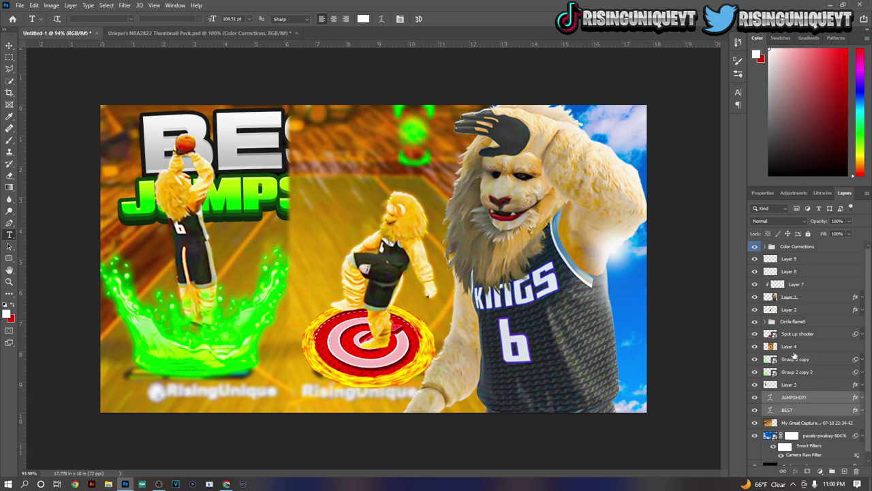
{"action": "left_click_drag", "start_coordinate": [796, 347], "coordinate": [832, 423]}
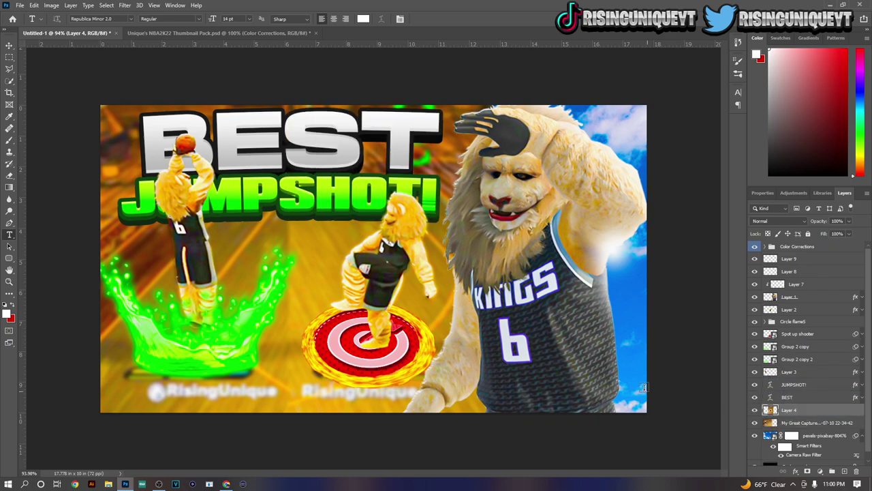
Step: Create a new layer above JUMPSHOT! and paint soft highlights across BEST with a 175 px brush in its sampled light grey
{"action": "left_click", "coordinate": [807, 385]}
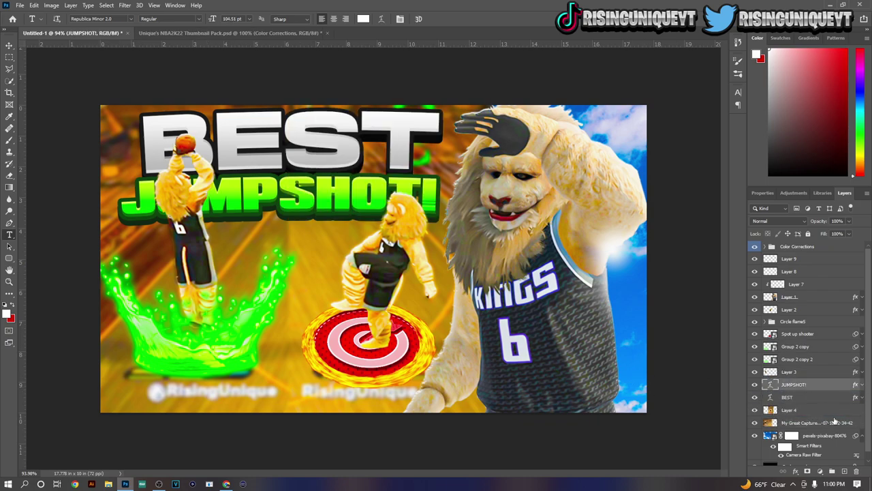
{"action": "left_click", "coordinate": [843, 471]}
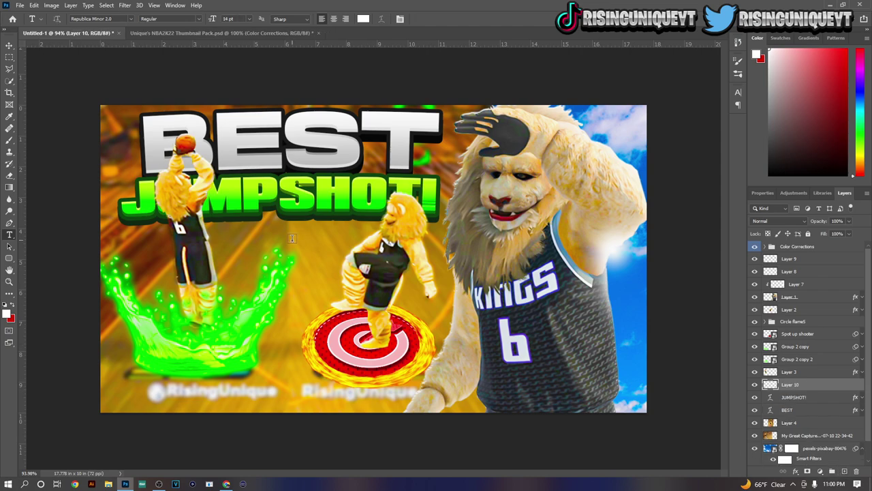
{"action": "key", "text": "b"}
{"action": "key", "text": "bracketright"}
{"action": "key", "text": "bracketright"}
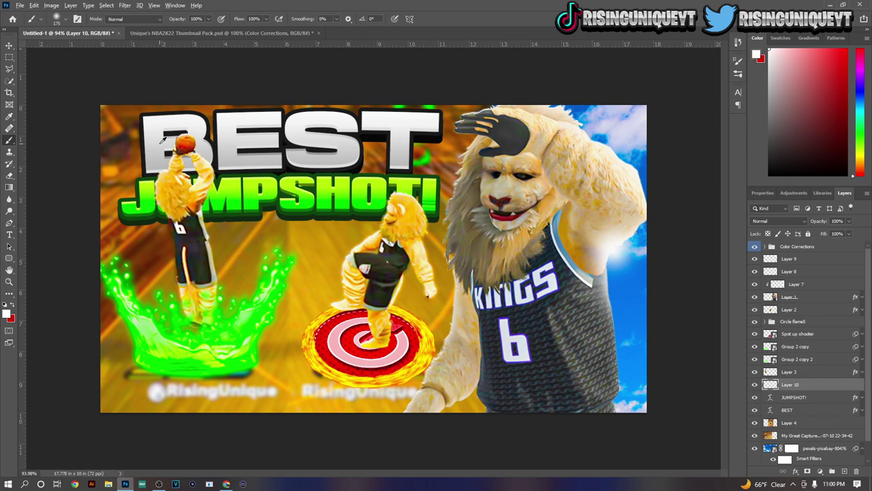
{"action": "left_click", "coordinate": [157, 133], "text": "alt"}
{"action": "left_click", "coordinate": [173, 143]}
{"action": "mouse_move", "coordinate": [174, 144]}
{"action": "left_mouse_down"}
{"action": "mouse_move", "coordinate": [328, 145]}
{"action": "mouse_move", "coordinate": [396, 135]}
{"action": "left_mouse_up"}
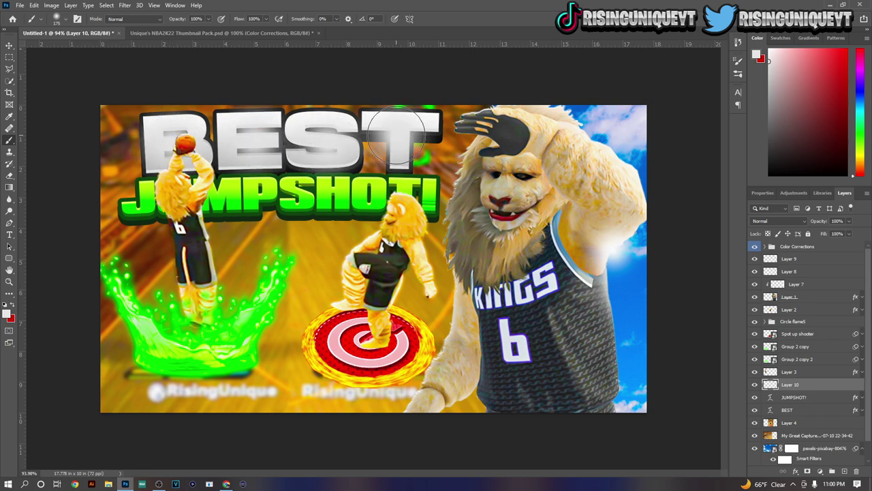
Step: Sample the lime green from JUMPSHOT! and paint soft glows across its letters with a 100 px brush
{"action": "left_click", "coordinate": [149, 182], "text": "alt"}
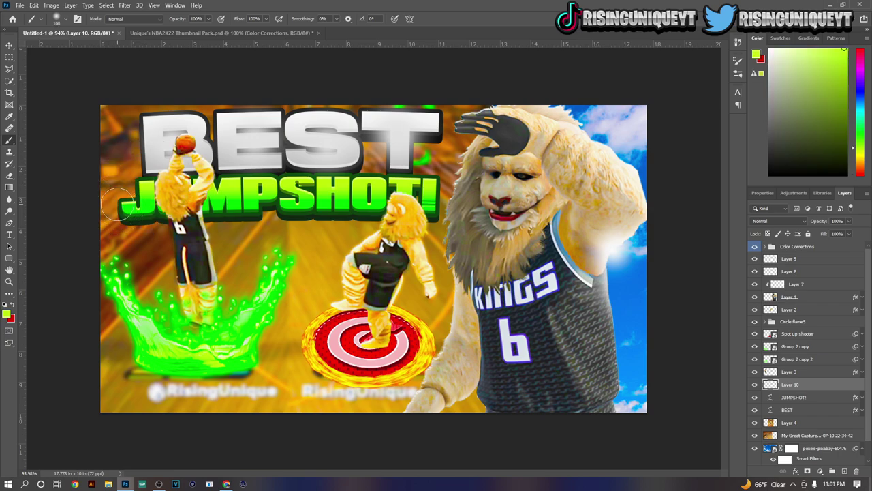
{"action": "left_click", "coordinate": [149, 202]}
{"action": "left_click", "coordinate": [225, 200]}
{"action": "left_click_drag", "start_coordinate": [261, 193], "coordinate": [407, 194]}
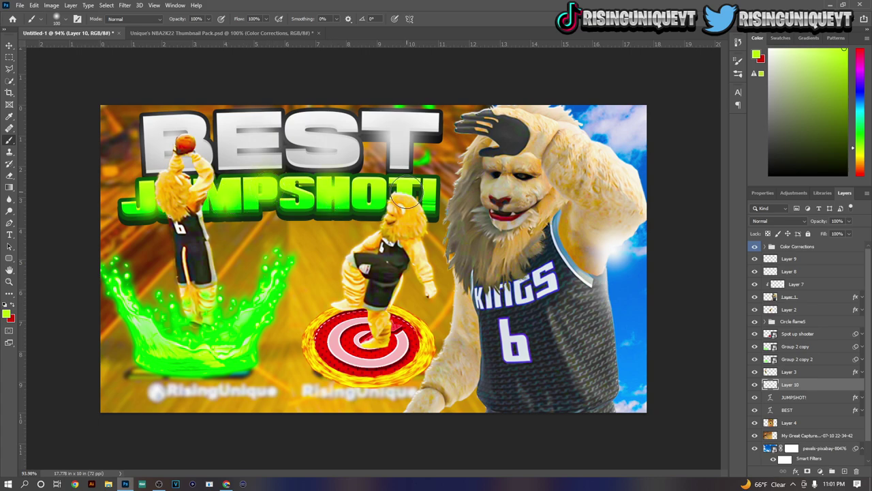
Step: Set the painted glow layer's blend mode to Linear Dodge (Add) and lower its opacity to about 48%
{"action": "left_click", "coordinate": [779, 222]}
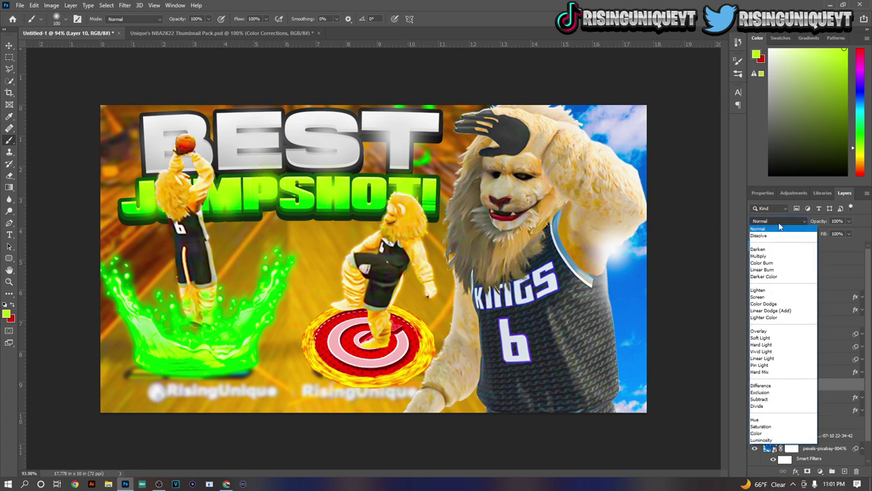
{"action": "left_click", "coordinate": [792, 313]}
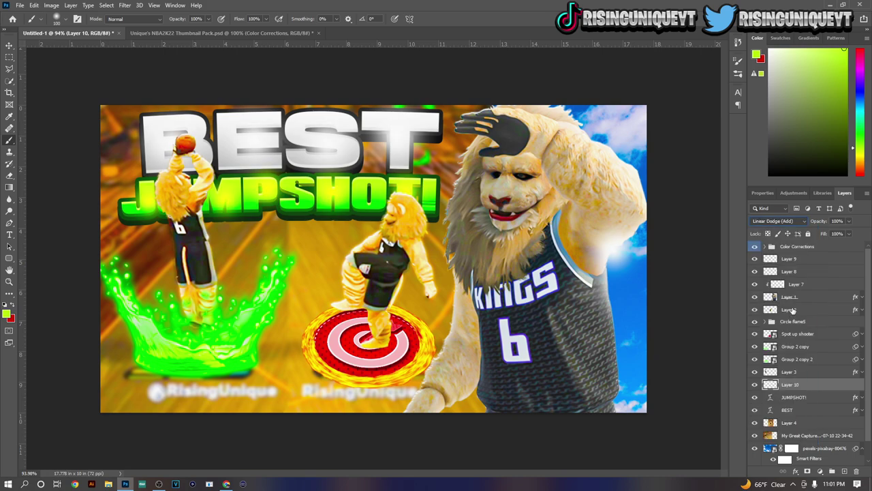
{"action": "left_click_drag", "start_coordinate": [820, 222], "coordinate": [796, 223]}
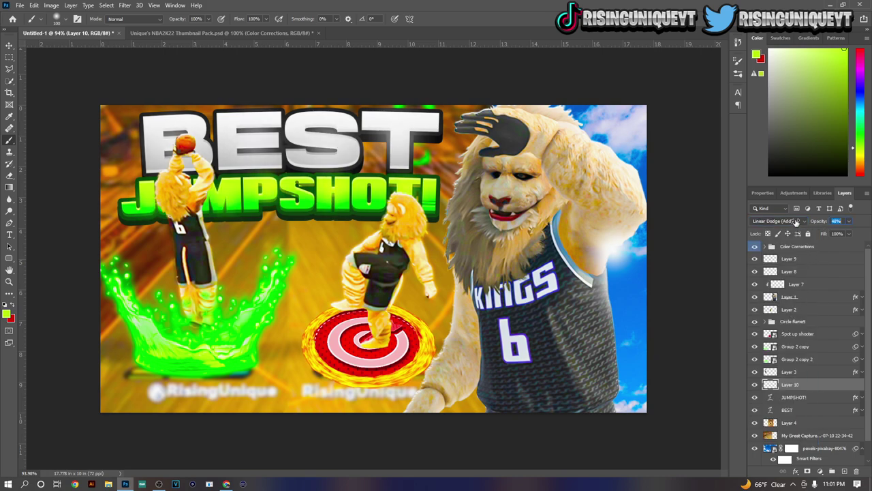
Step: Switch the Color Corrections group to its sixth CCs preset and hide the copy 2 layer inside that preset
{"action": "left_click", "coordinate": [789, 248]}
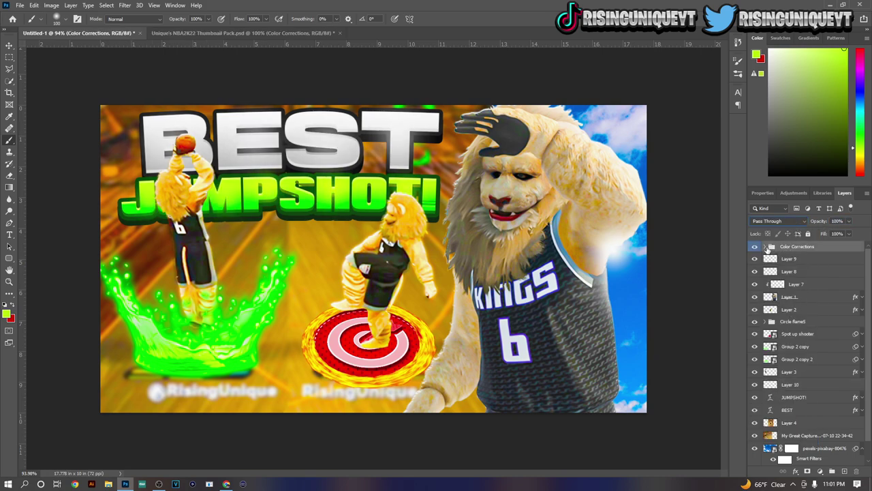
{"action": "left_click", "coordinate": [766, 246]}
{"action": "left_click", "coordinate": [755, 269]}
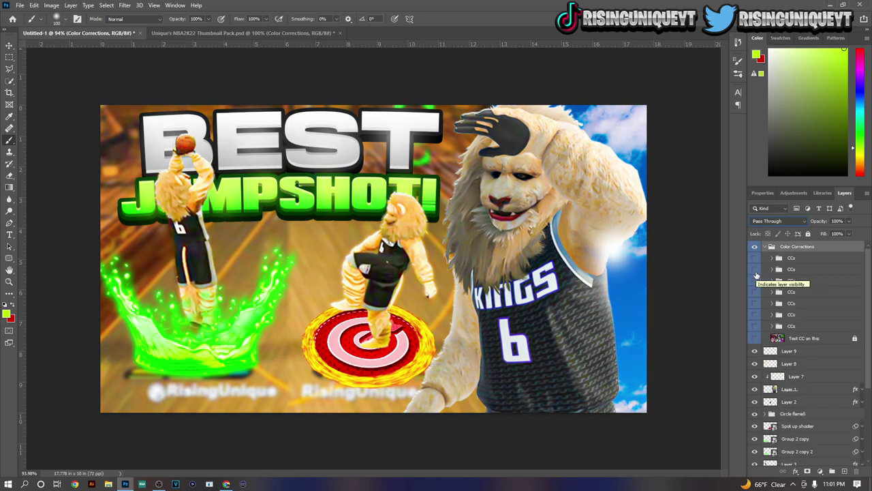
{"action": "left_click", "coordinate": [755, 280]}
{"action": "left_click", "coordinate": [755, 280]}
{"action": "left_click", "coordinate": [755, 315]}
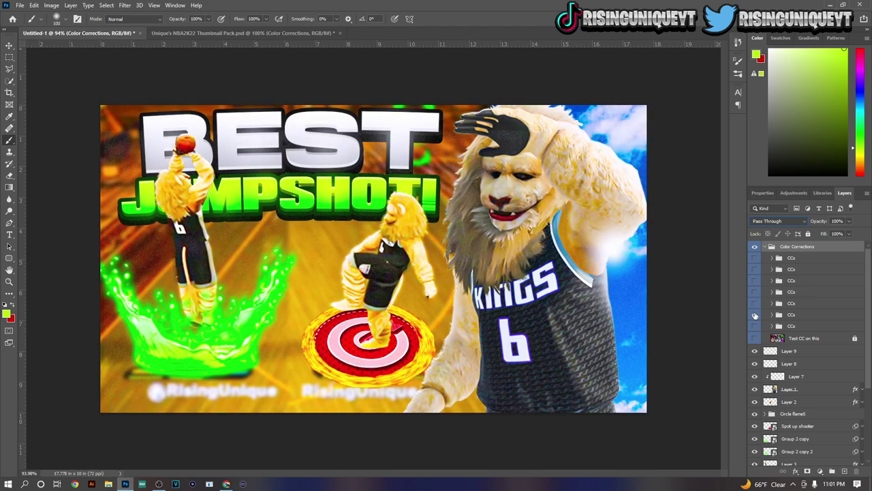
{"action": "left_click", "coordinate": [772, 315]}
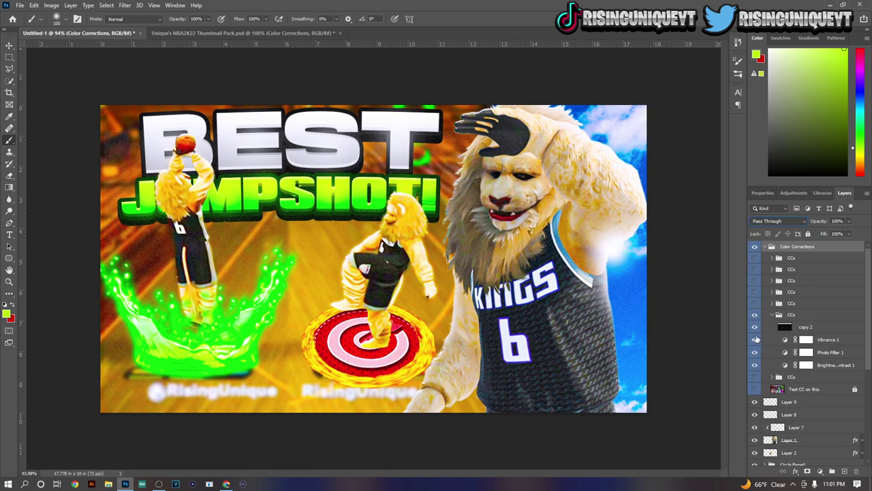
{"action": "left_click", "coordinate": [750, 327]}
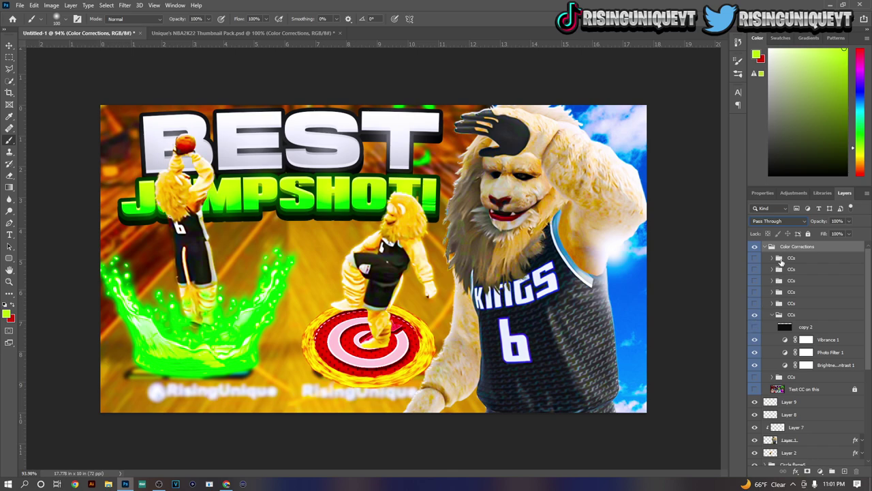
{"action": "left_click", "coordinate": [765, 248]}
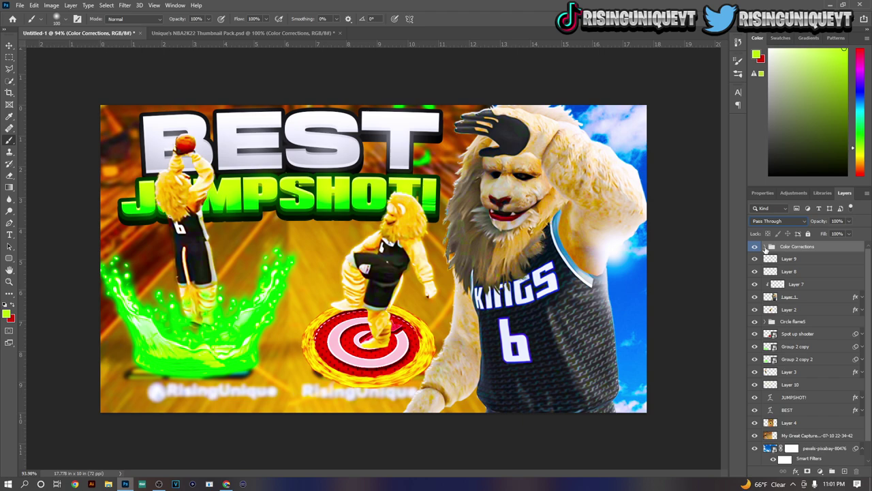
Step: Copy the NBA2K23 logo, Layer 158, from Unique's NBA2K22 Thumbnail Pack.psd and paste it into the Untitled-1 thumbnail
{"action": "left_click", "coordinate": [200, 33]}
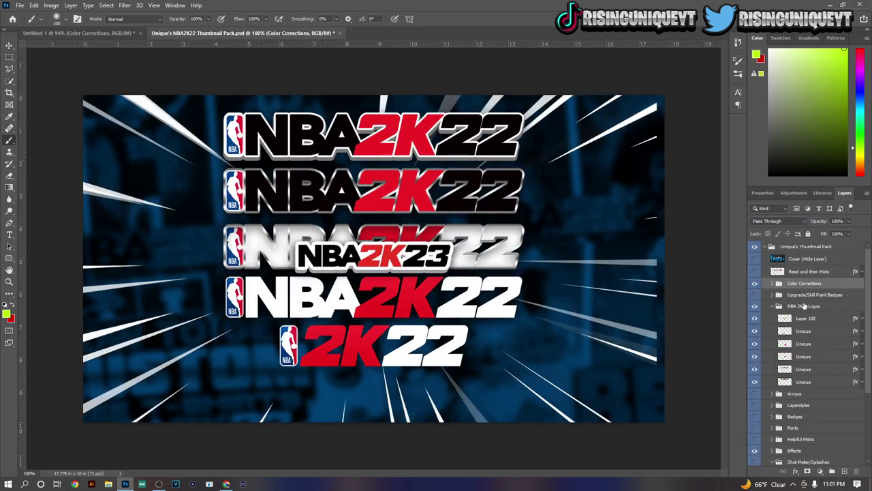
{"action": "left_click", "coordinate": [784, 343]}
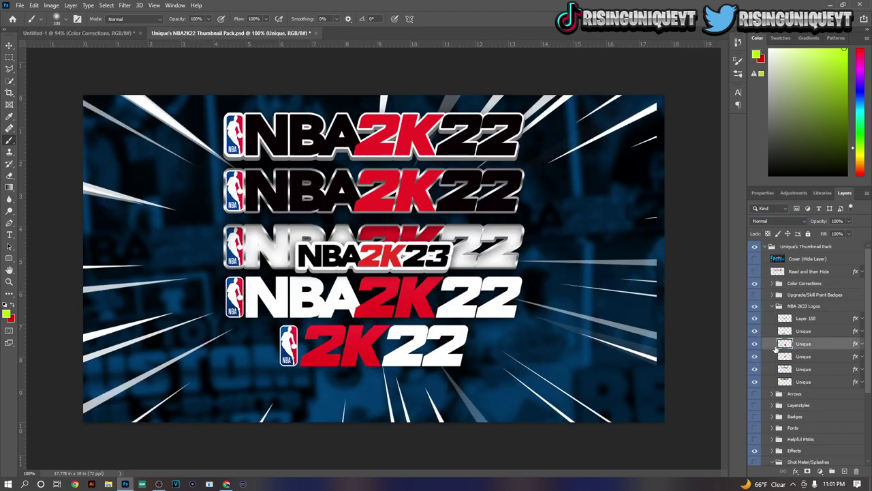
{"action": "left_click", "coordinate": [755, 356]}
{"action": "left_click", "coordinate": [755, 357]}
{"action": "left_click", "coordinate": [753, 344]}
{"action": "left_click", "coordinate": [754, 344]}
{"action": "left_click", "coordinate": [755, 317]}
{"action": "left_click", "coordinate": [755, 318]}
{"action": "left_click", "coordinate": [784, 318]}
{"action": "left_click", "coordinate": [58, 37]}
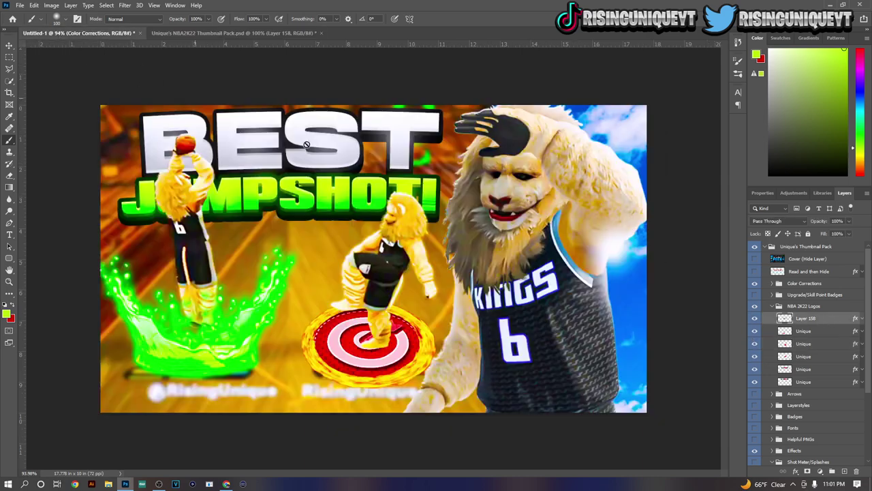
{"action": "key", "text": "ctrl+v"}
Step: Move the NBA2K23 logo over the thumbnail's lower-right corner and place its layer directly beneath the Color Corrections group
{"action": "key", "text": "v"}
{"action": "left_click_drag", "start_coordinate": [412, 263], "coordinate": [610, 383]}
{"action": "left_click_drag", "start_coordinate": [791, 247], "coordinate": [777, 273]}
Step: Scale the NBA2K23 logo down and position it in the thumbnail's upper-right corner, nudging it slightly downward
{"action": "key", "text": "ctrl+t"}
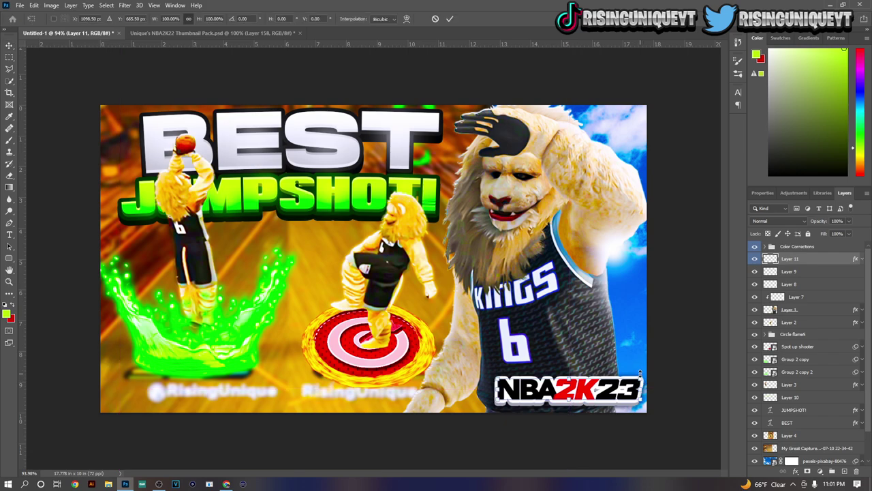
{"action": "left_click_drag", "start_coordinate": [642, 377], "coordinate": [626, 385]}
{"action": "left_click_drag", "start_coordinate": [602, 387], "coordinate": [634, 109]}
{"action": "key", "text": "Return"}
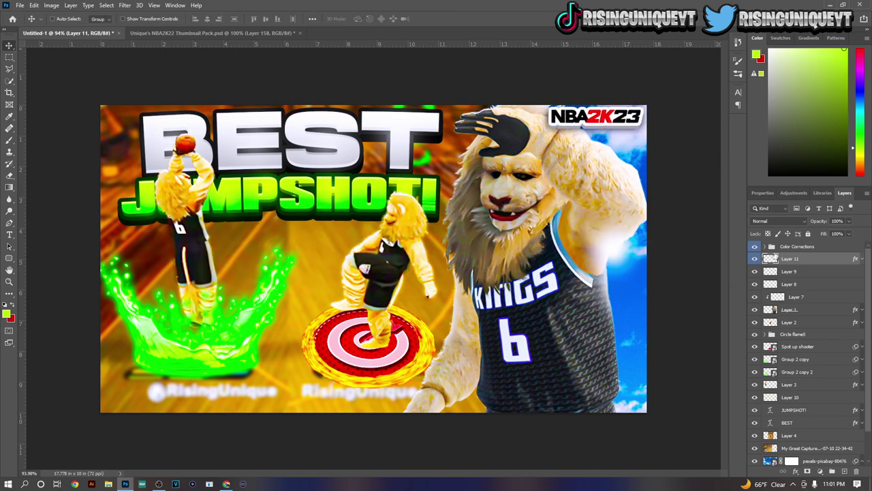
{"action": "key", "text": "Down"}
{"action": "key", "text": "Down"}
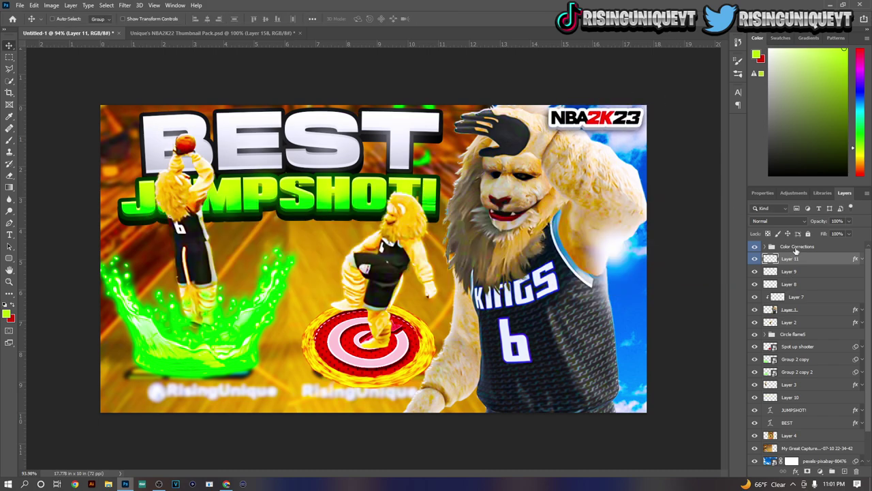
{"action": "scroll", "coordinate": [805, 287], "scroll_direction": "down", "scroll_amount": 2}
{"action": "left_click", "coordinate": [854, 459]}
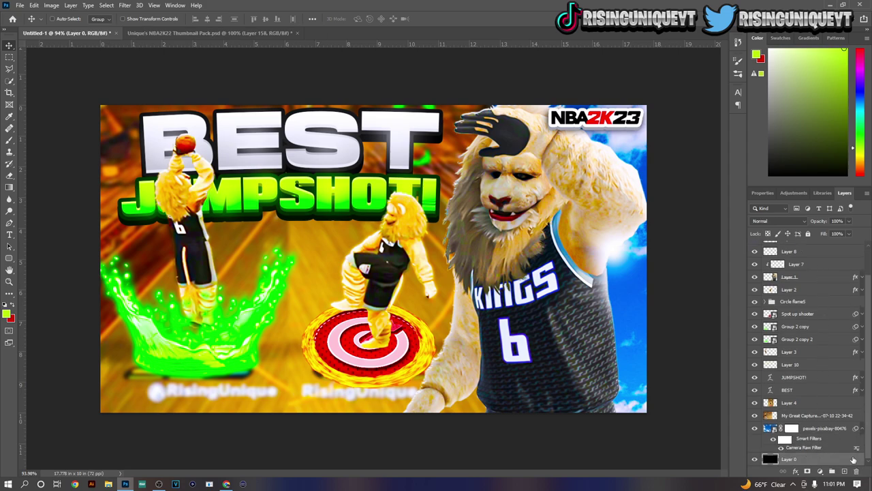
{"action": "scroll", "coordinate": [807, 276], "scroll_direction": "up", "scroll_amount": 2}
{"action": "left_click", "coordinate": [801, 245], "text": "shift"}
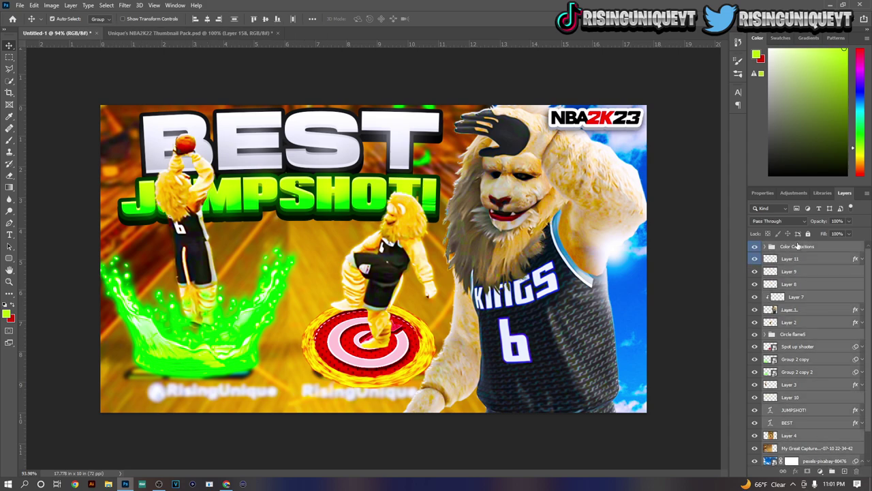
{"action": "key", "text": "ctrl+g"}
{"action": "key", "text": "ctrl+j"}
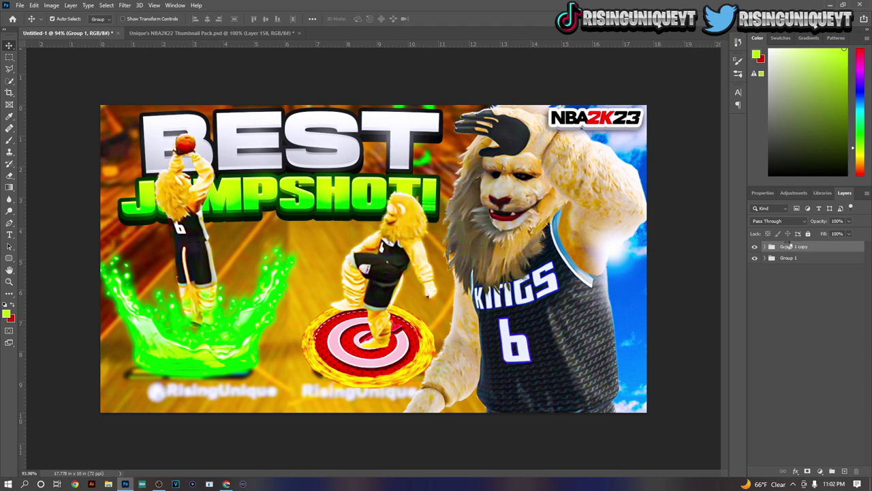
{"action": "key", "text": "ctrl+z"}
{"action": "key", "text": "ctrl+z"}
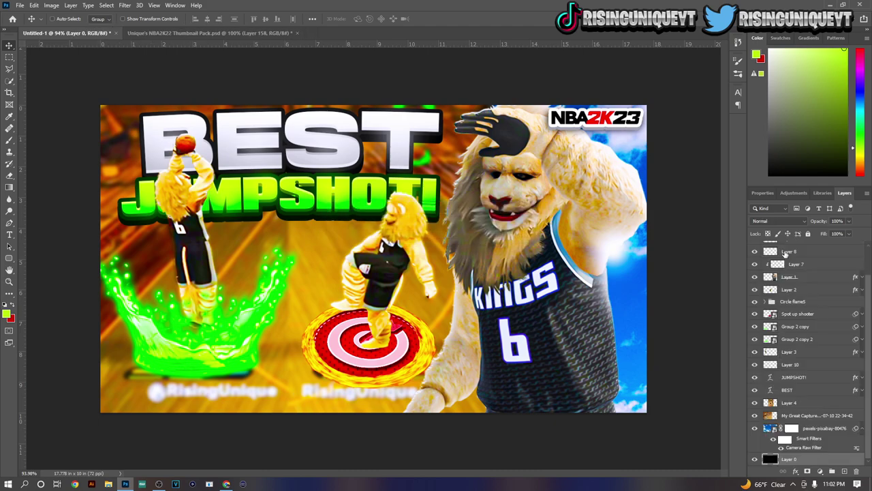
Step: Group every layer from Color Corrections down to Layer 0, duplicate the group, and merge the duplicate into a single layer
{"action": "scroll", "coordinate": [816, 273], "scroll_direction": "up", "scroll_amount": 2}
{"action": "left_click", "coordinate": [806, 247]}
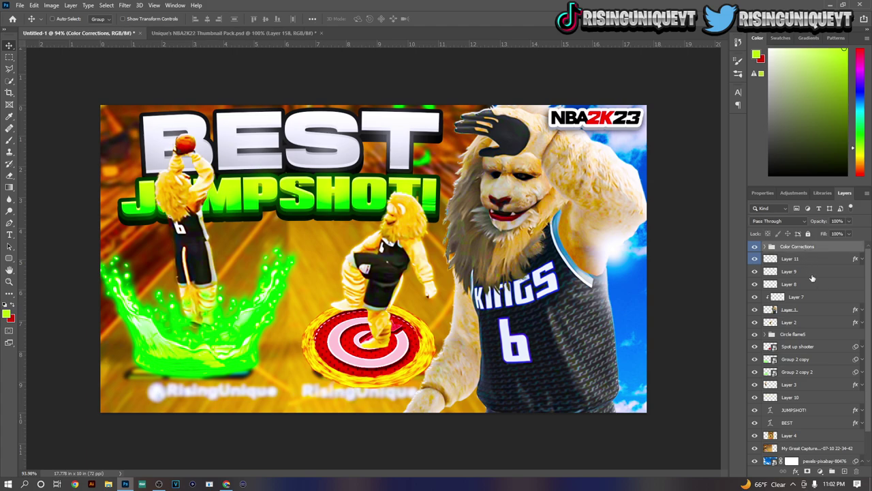
{"action": "scroll", "coordinate": [812, 392], "scroll_direction": "down", "scroll_amount": 2}
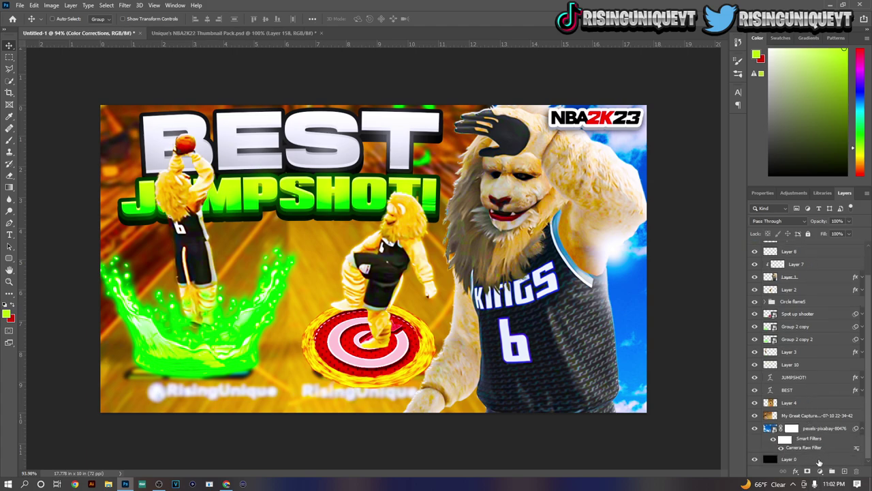
{"action": "left_click", "coordinate": [819, 462], "text": "shift"}
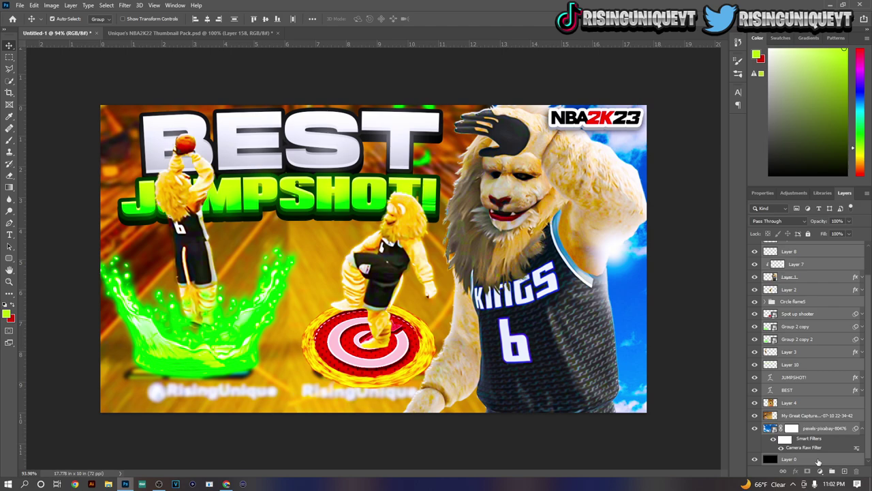
{"action": "key", "text": "ctrl+g"}
{"action": "key", "text": "ctrl+j"}
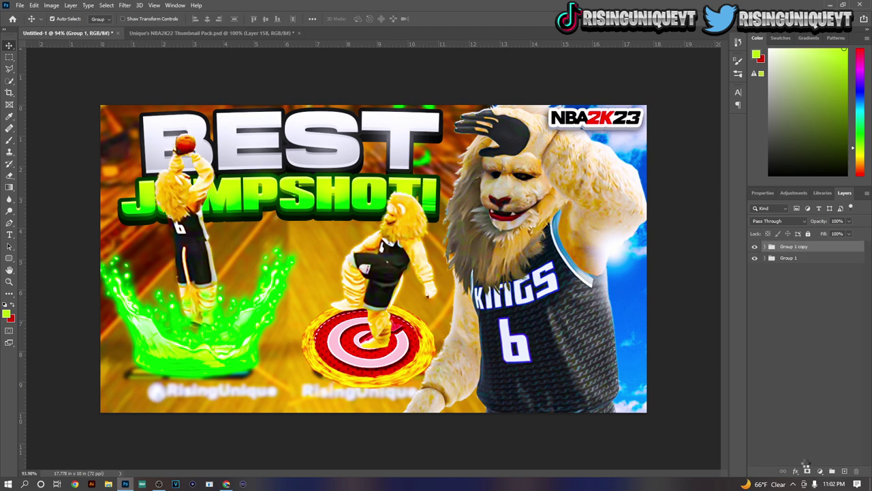
{"action": "key", "text": "ctrl+e"}
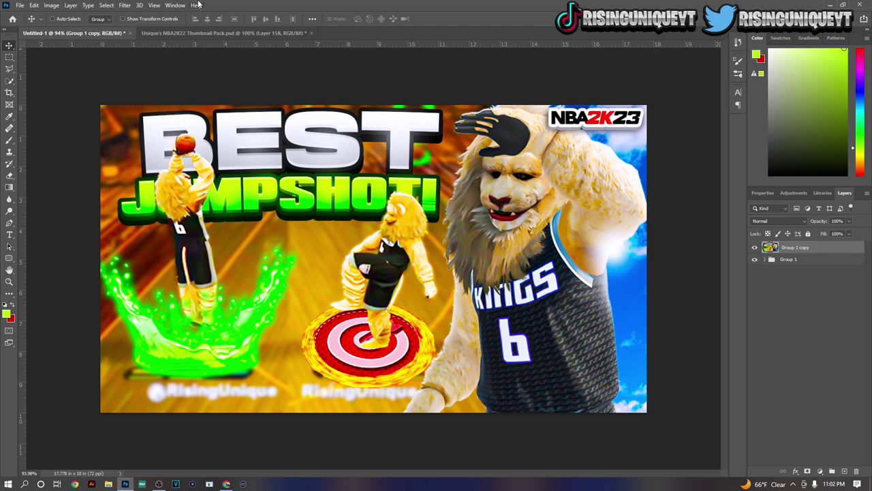
Step: In Camera Raw, set Exposure +0.20, Contrast +12, Highlights +1, Texture +4, Clarity +4, Vibrance +3 and Saturation +6 for the merged layer
{"action": "left_click", "coordinate": [122, 6]}
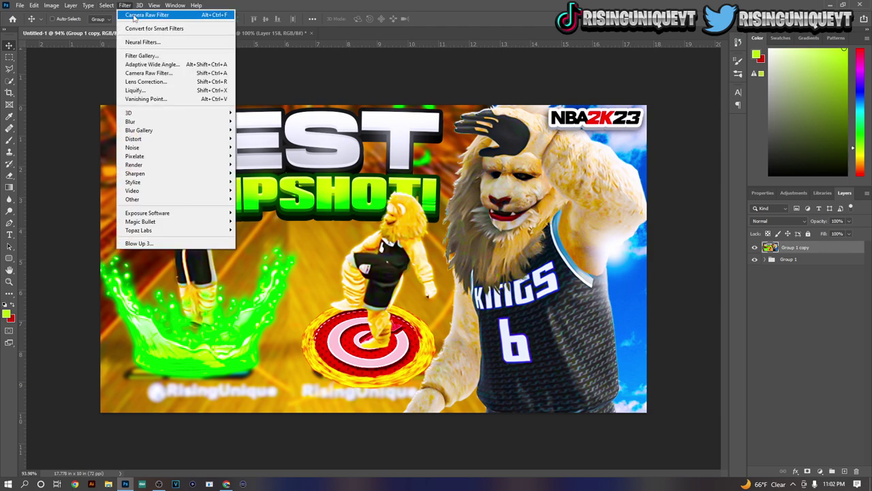
{"action": "left_click", "coordinate": [156, 73]}
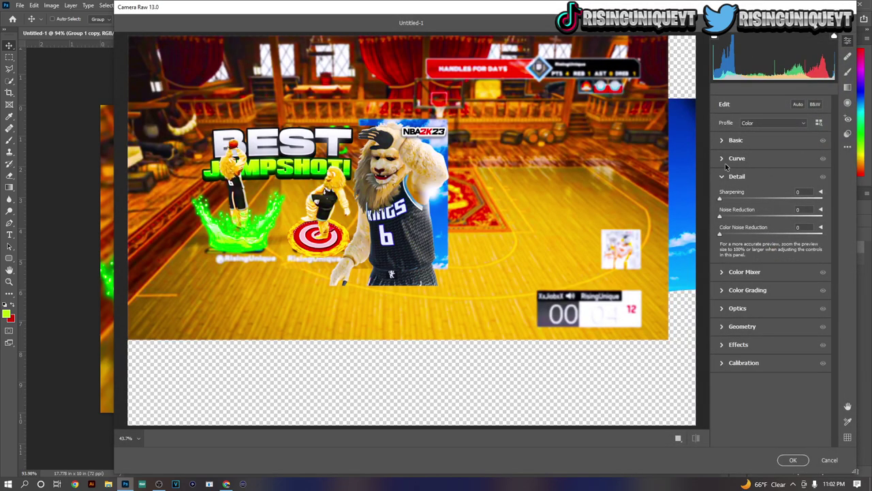
{"action": "left_click", "coordinate": [723, 159]}
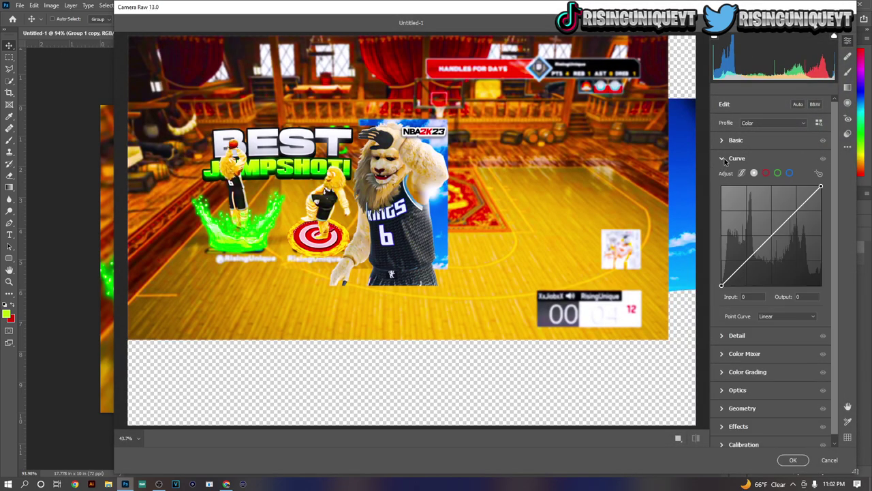
{"action": "left_click", "coordinate": [724, 142]}
{"action": "left_click", "coordinate": [773, 213]}
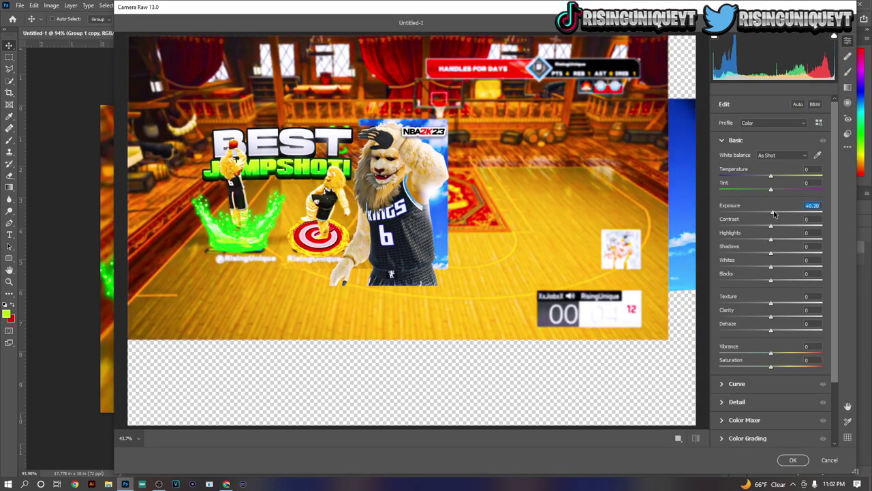
{"action": "left_click", "coordinate": [775, 225]}
{"action": "left_click", "coordinate": [777, 225]}
{"action": "left_click", "coordinate": [773, 303]}
{"action": "left_click", "coordinate": [773, 316]}
{"action": "left_click", "coordinate": [772, 353]}
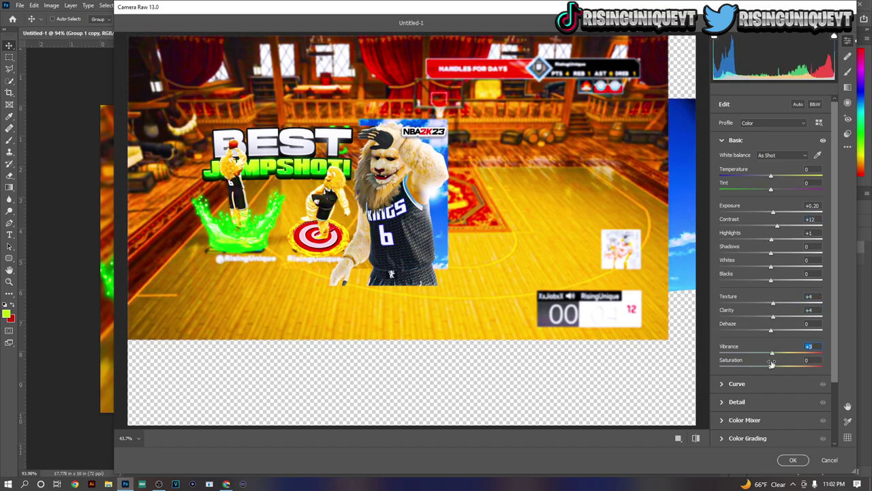
{"action": "left_click", "coordinate": [774, 365]}
{"action": "left_click_drag", "start_coordinate": [774, 365], "coordinate": [775, 365]}
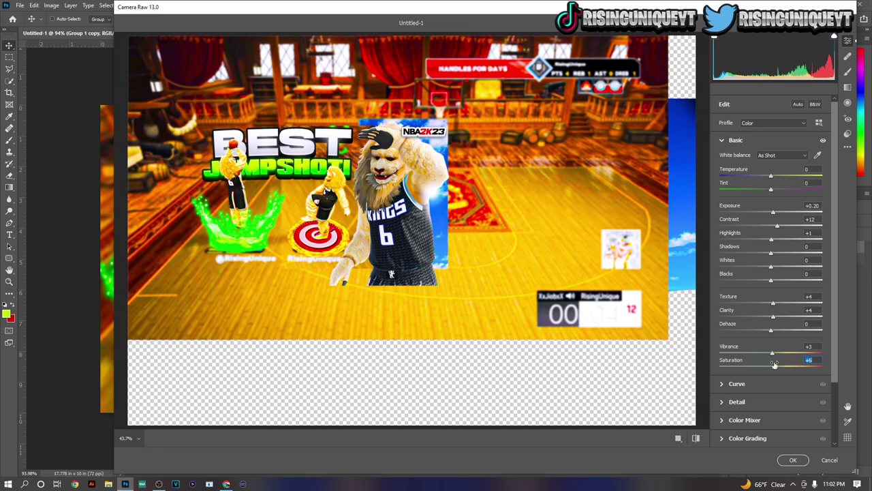
Step: Shape the point curve into a gentle S, raising input 181 to output 203 and lowering the shadows, and apply the Camera Raw filter
{"action": "left_click", "coordinate": [727, 402]}
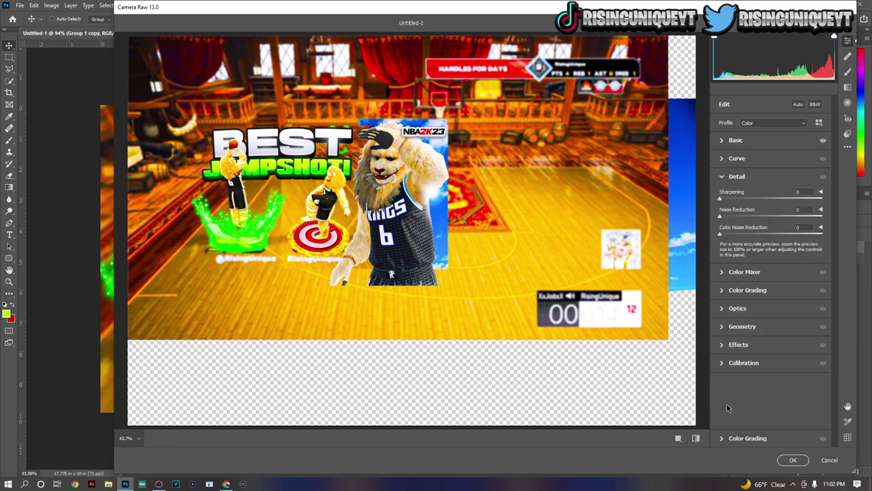
{"action": "left_click", "coordinate": [723, 272]}
{"action": "left_click", "coordinate": [724, 195]}
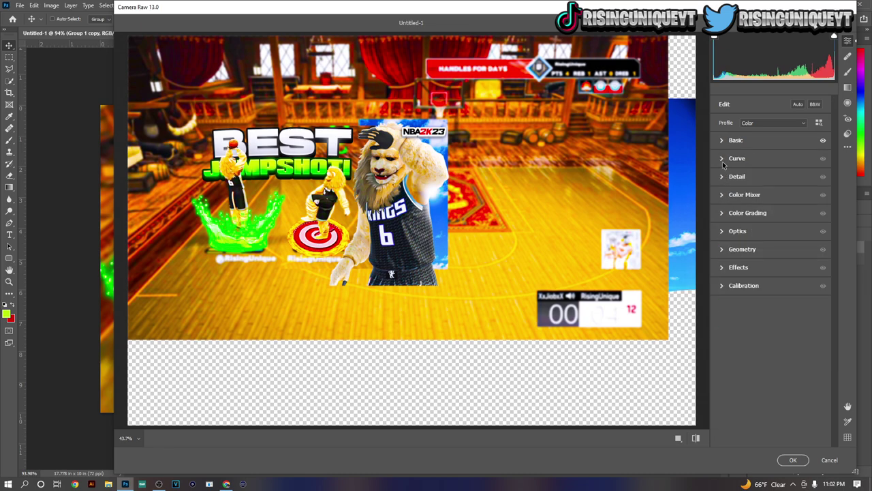
{"action": "left_click", "coordinate": [724, 161]}
{"action": "left_click_drag", "start_coordinate": [797, 208], "coordinate": [792, 205]}
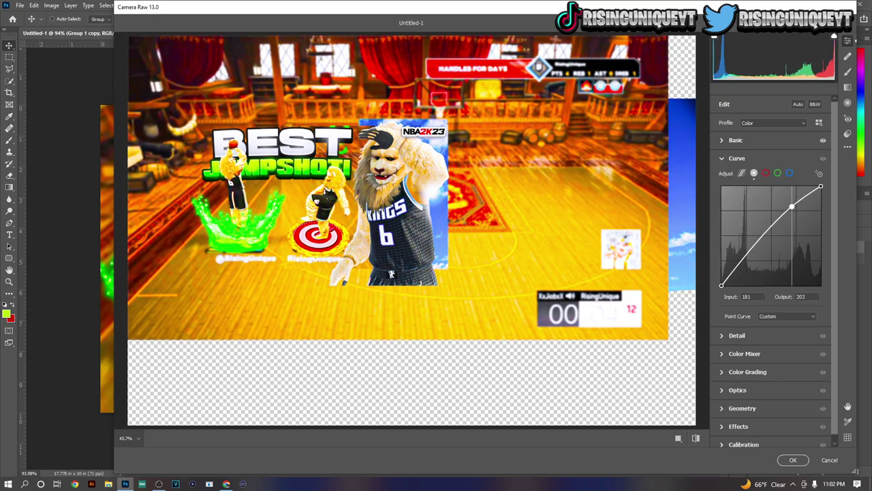
{"action": "left_click_drag", "start_coordinate": [749, 253], "coordinate": [752, 266]}
{"action": "left_click", "coordinate": [793, 460]}
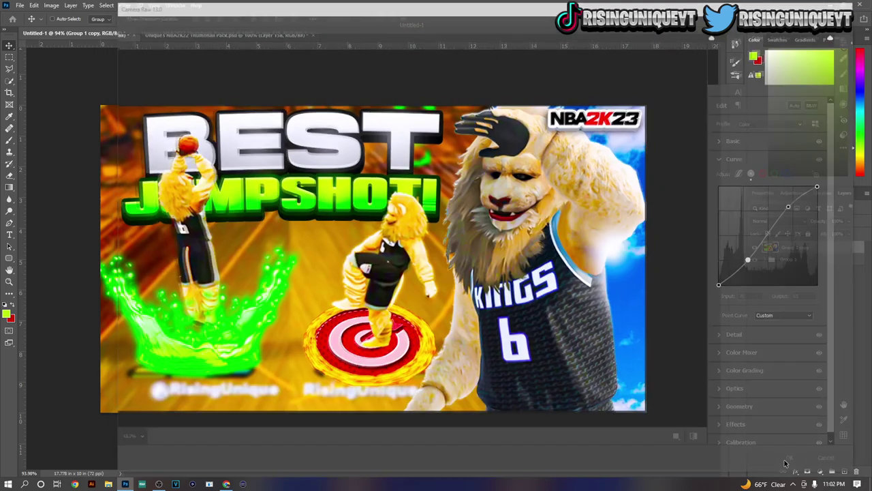